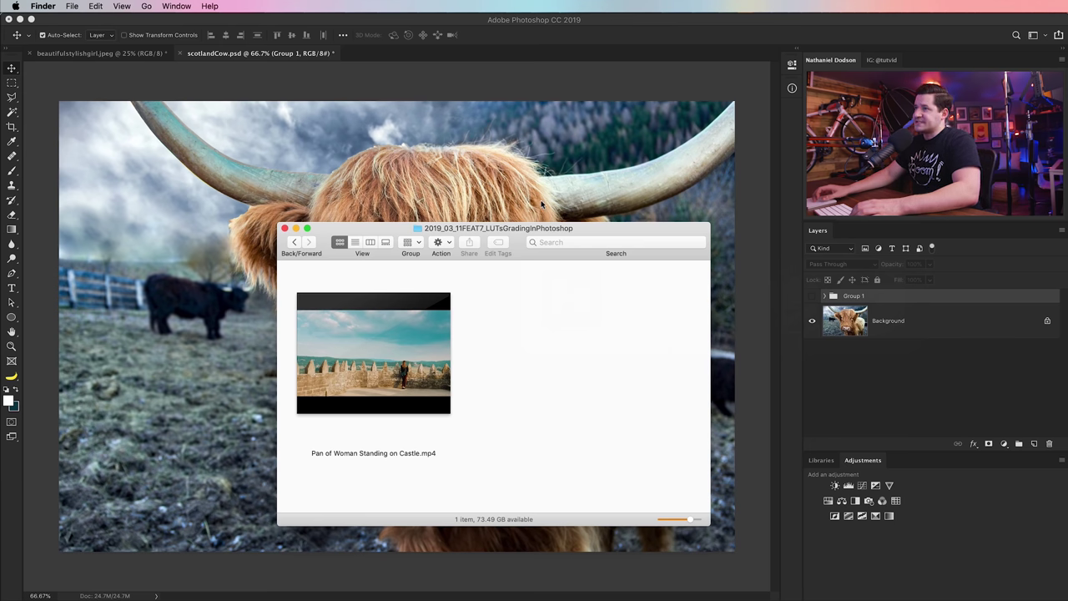
# Move the lesson folder window holding the castle video up and to the left.
pyautogui.moveTo(524, 226); pyautogui.dragTo(508, 197)
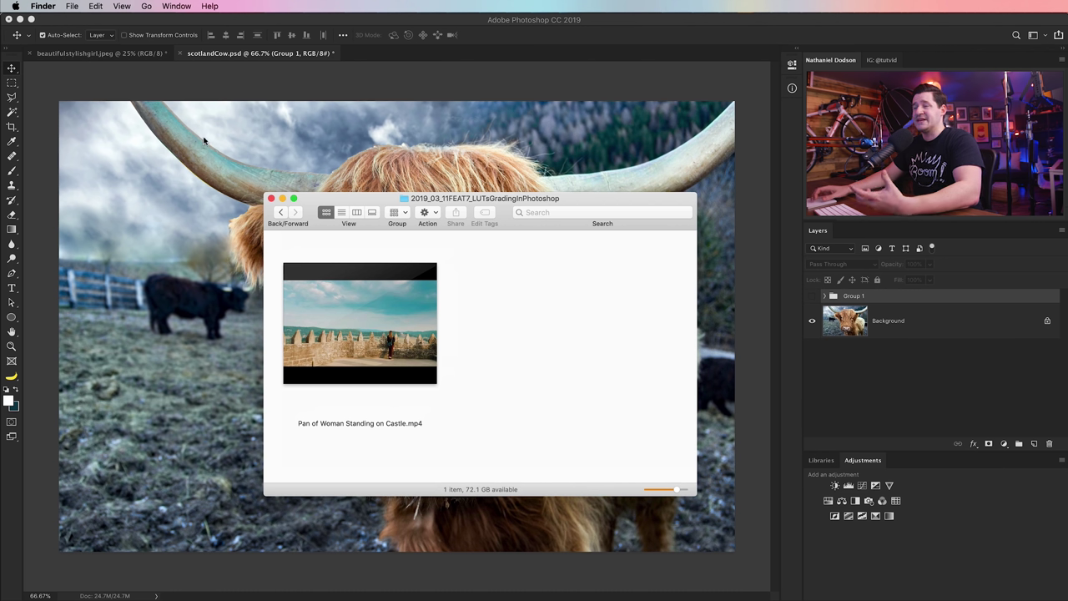
# Open 'Pan of Woman Standing on Castle.mp4' from the Finder folder in QuickTime Player.
pyautogui.click(368, 295)
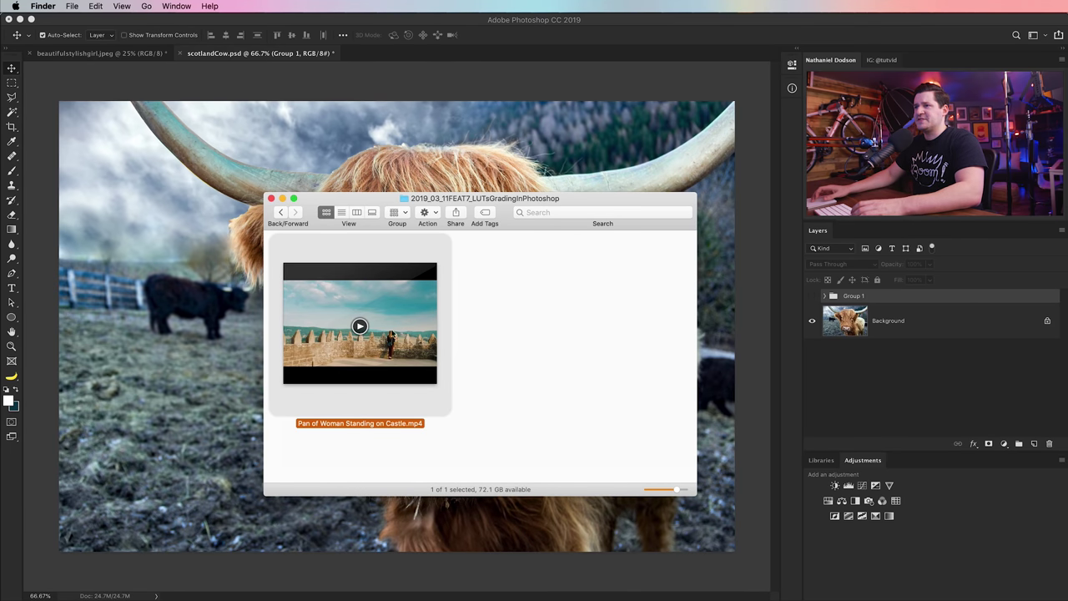
pyautogui.doubleClick(409, 311)
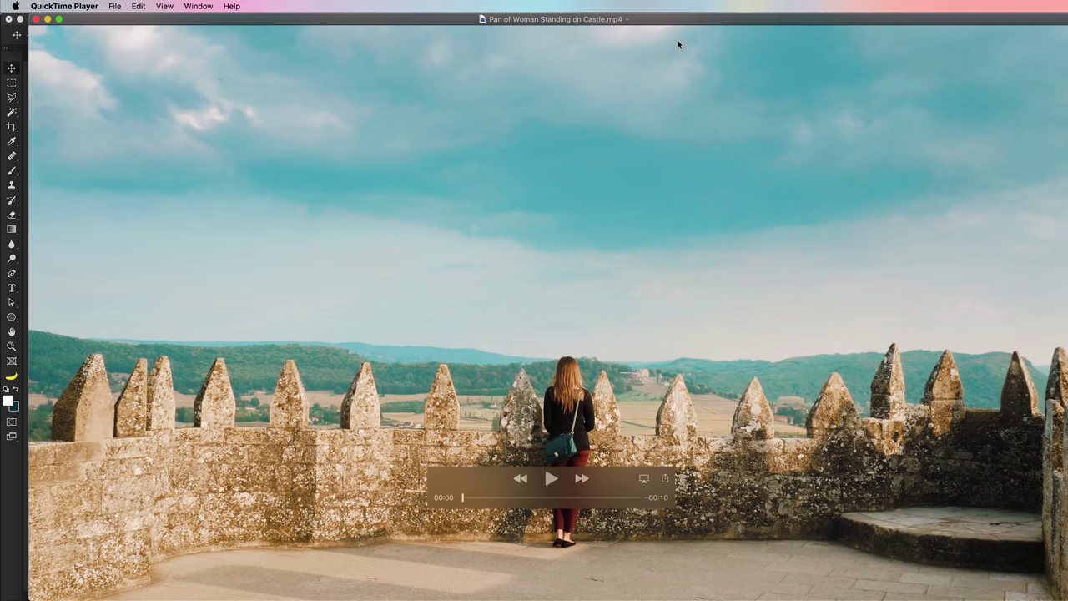
# Scrub the castle clip, copy the current frame, and return to Photoshop.
pyautogui.moveTo(678, 21); pyautogui.dragTo(665, 20)
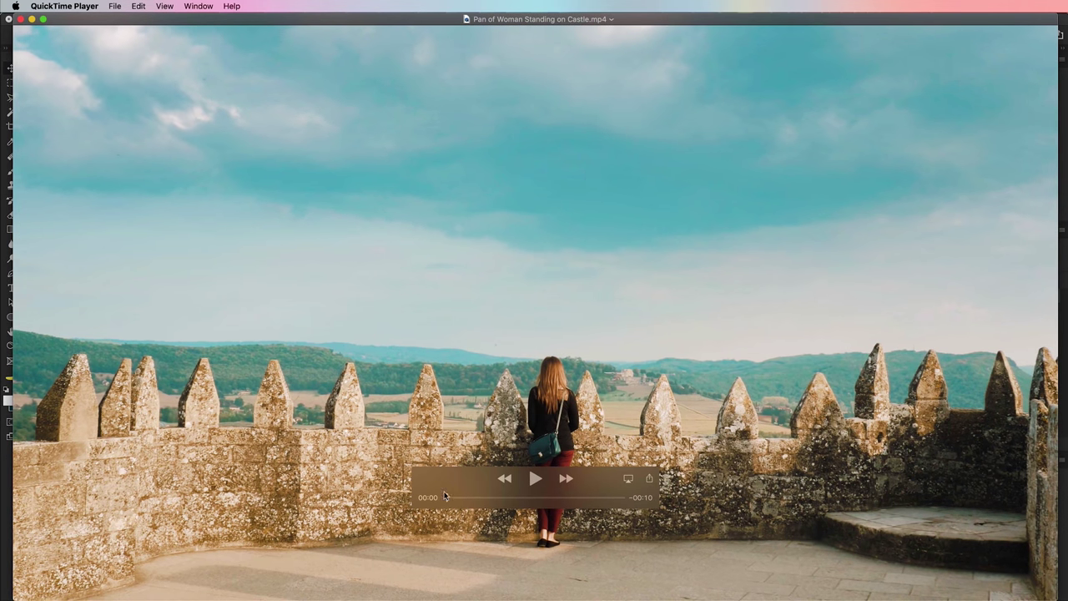
pyautogui.moveTo(452, 494)
pyautogui.mouseDown()
pyautogui.moveTo(533, 492)
pyautogui.moveTo(452, 490)
pyautogui.mouseUp()
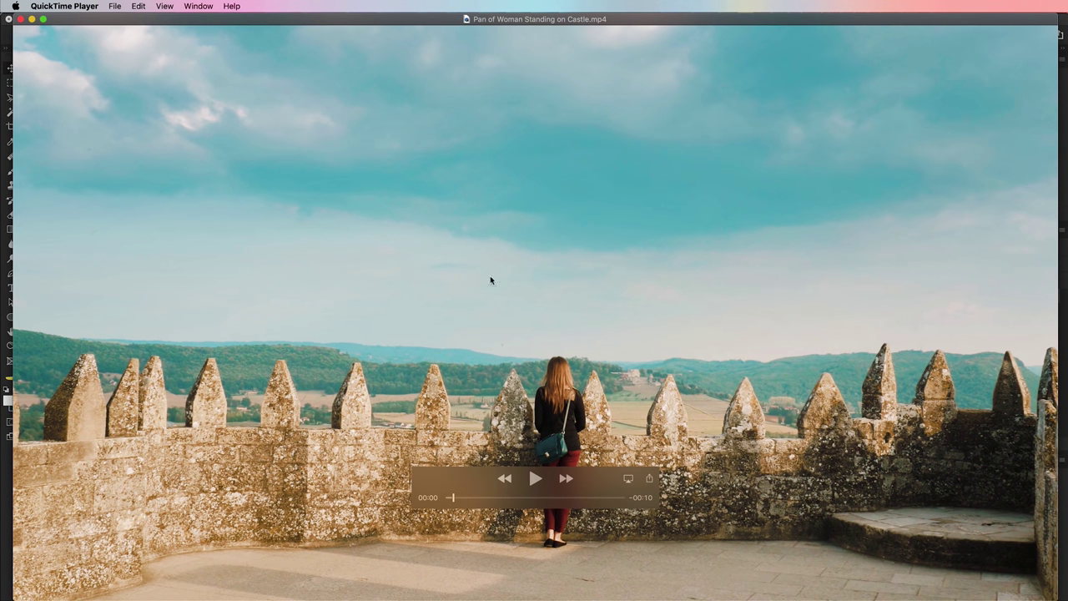
pyautogui.click(139, 6)
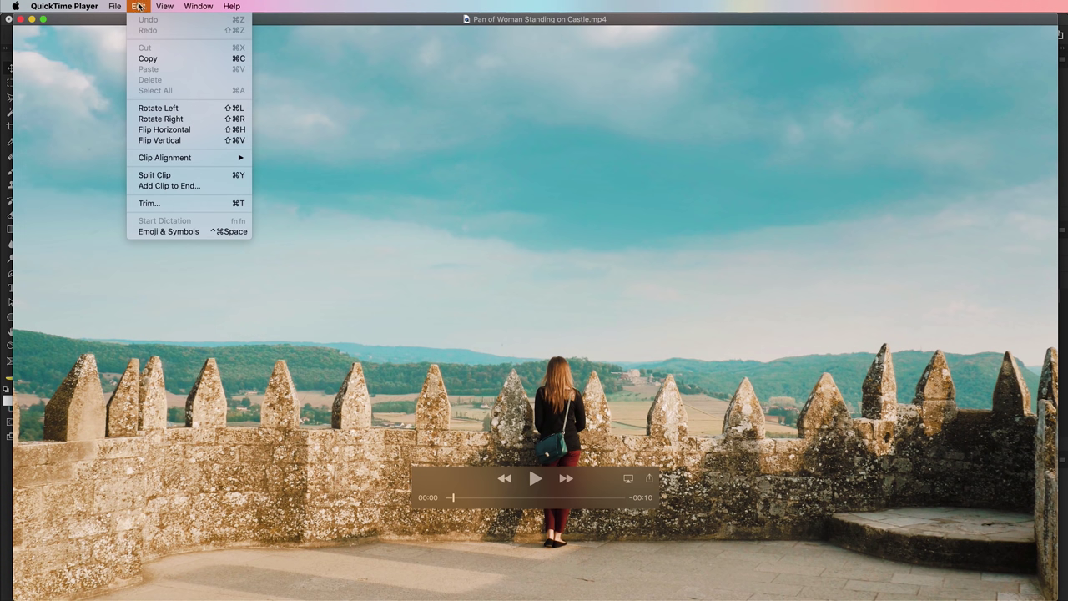
pyautogui.click(222, 133)
pyautogui.press('super+Tab')
pyautogui.press('super+Tab')
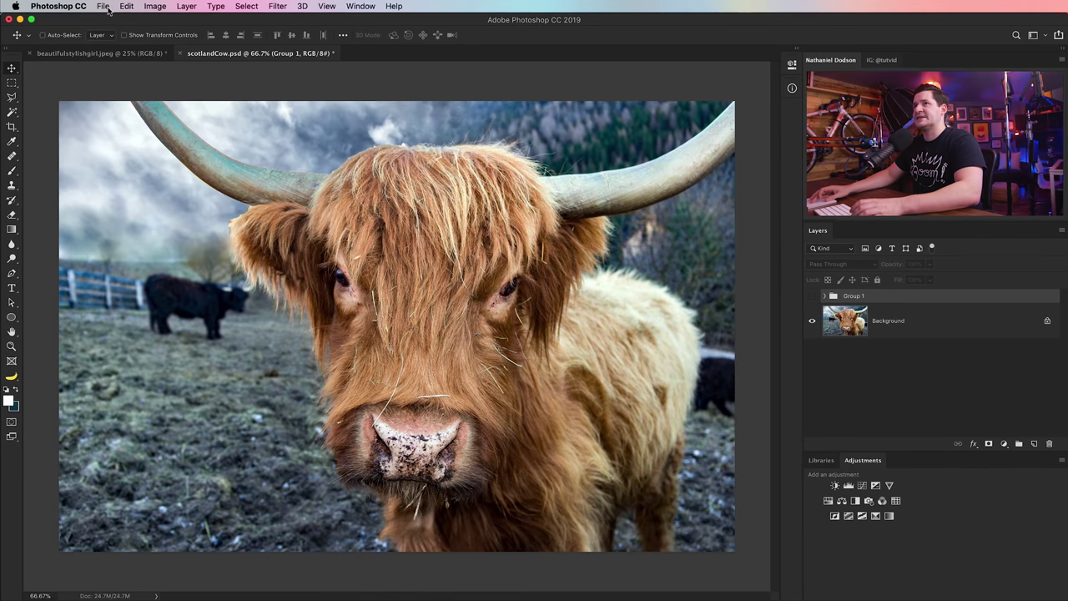
pyautogui.click(103, 7)
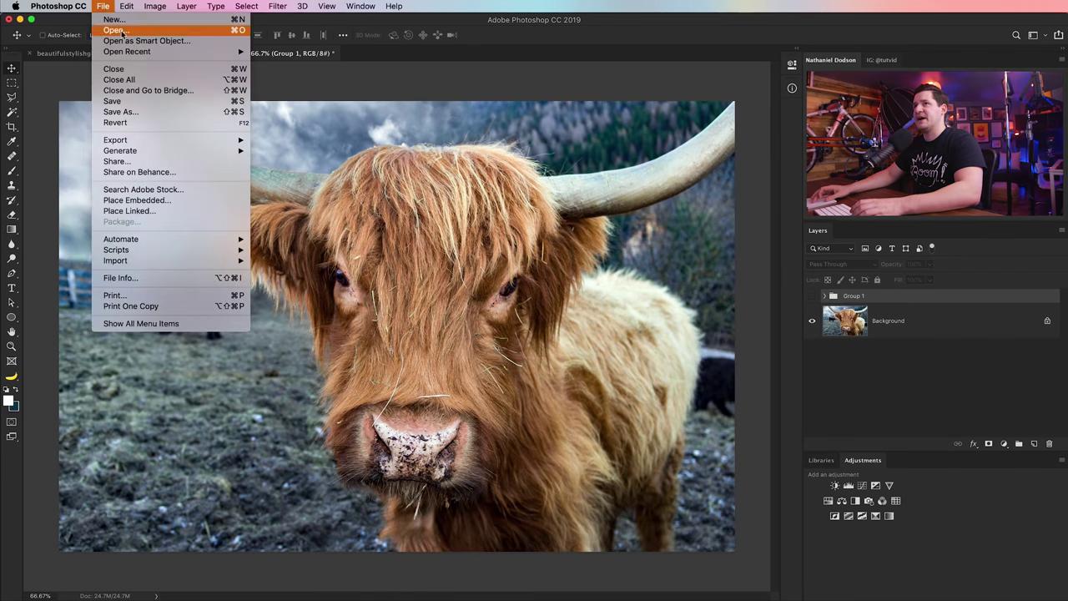
# Paste the castle frame into a new 3840×2160 Clipboard-preset document, then switch to Premiere Pro.
pyautogui.click(115, 20)
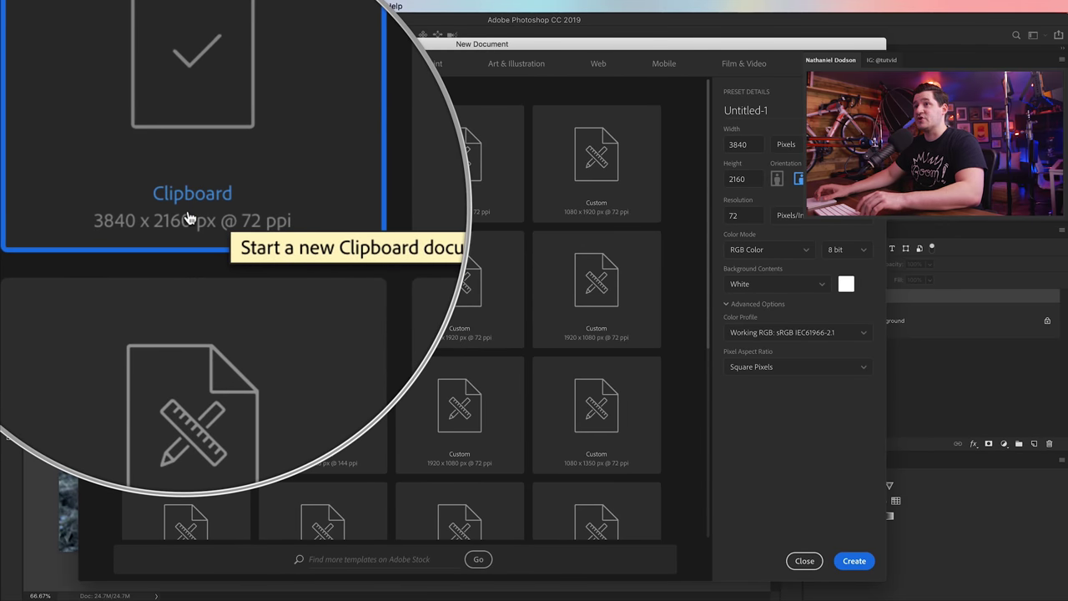
pyautogui.click(868, 570)
pyautogui.click(127, 6)
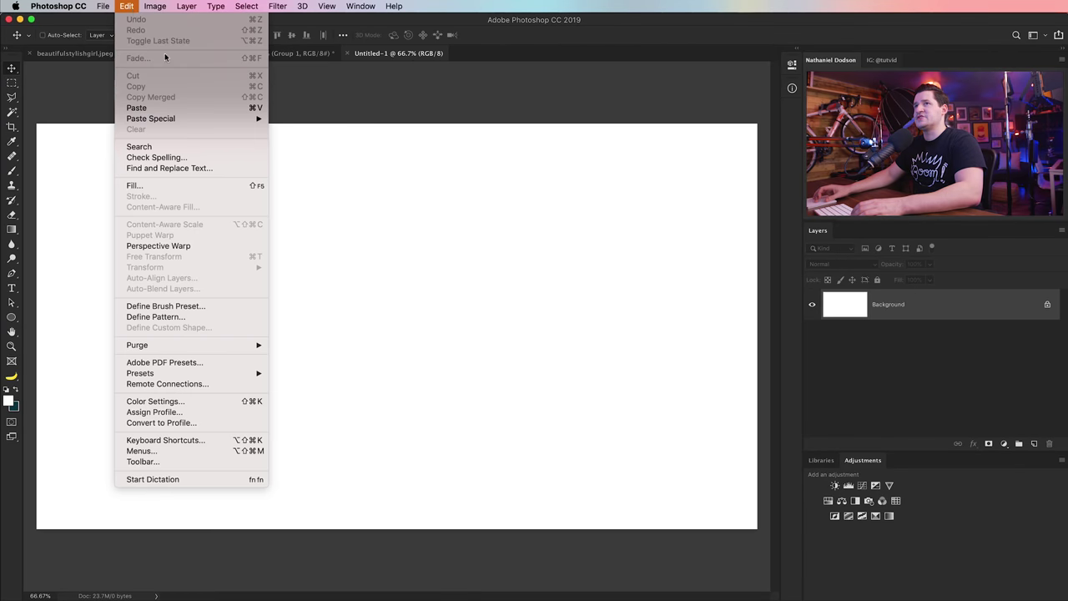
pyautogui.click(138, 108)
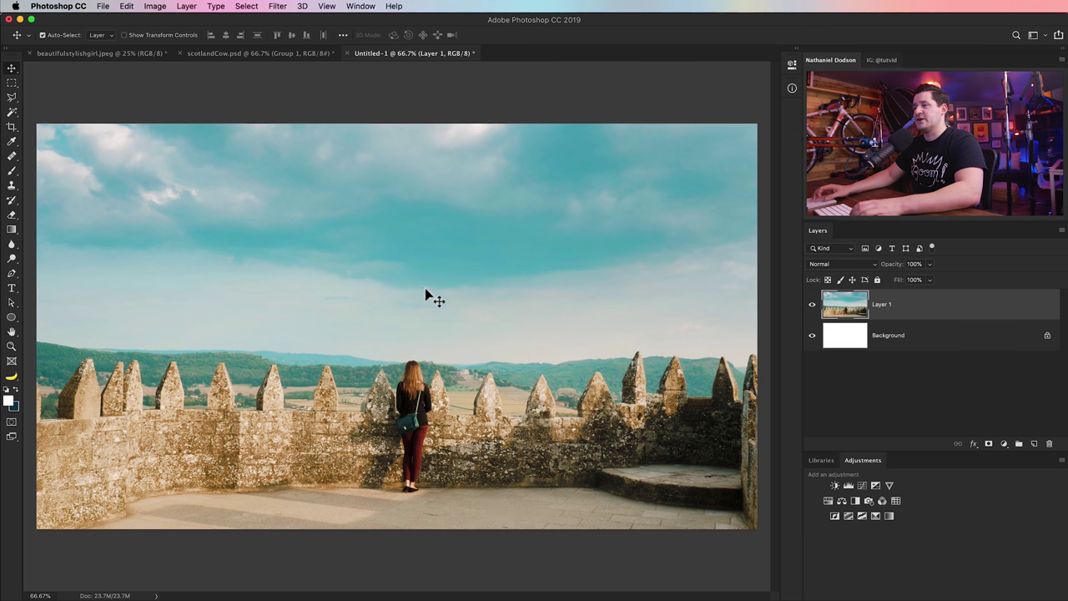
pyautogui.press('super+Tab')
pyautogui.click(749, 303)
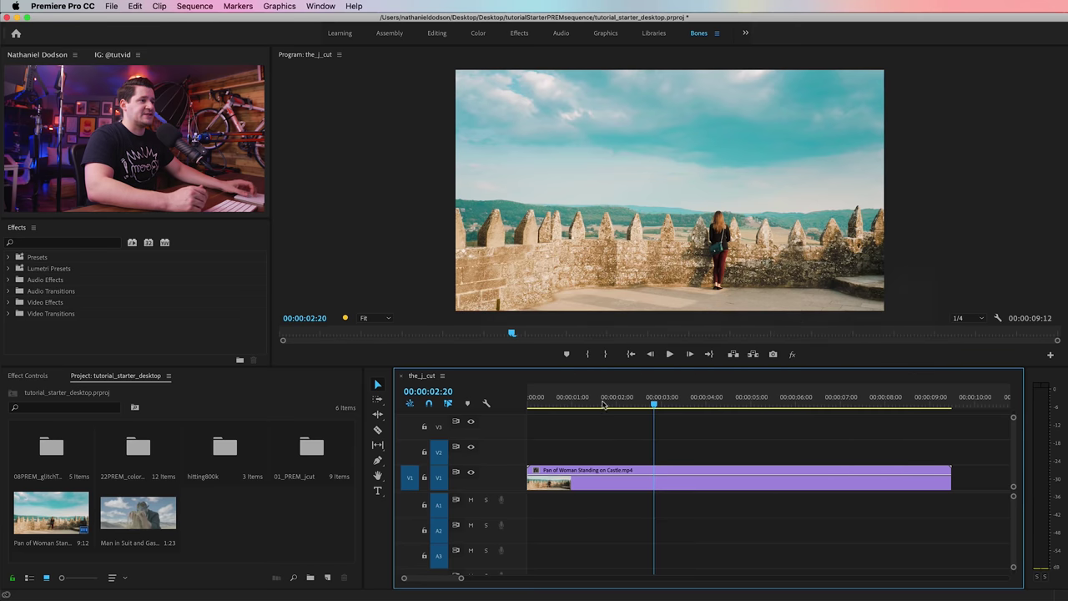
pyautogui.press('super+s')
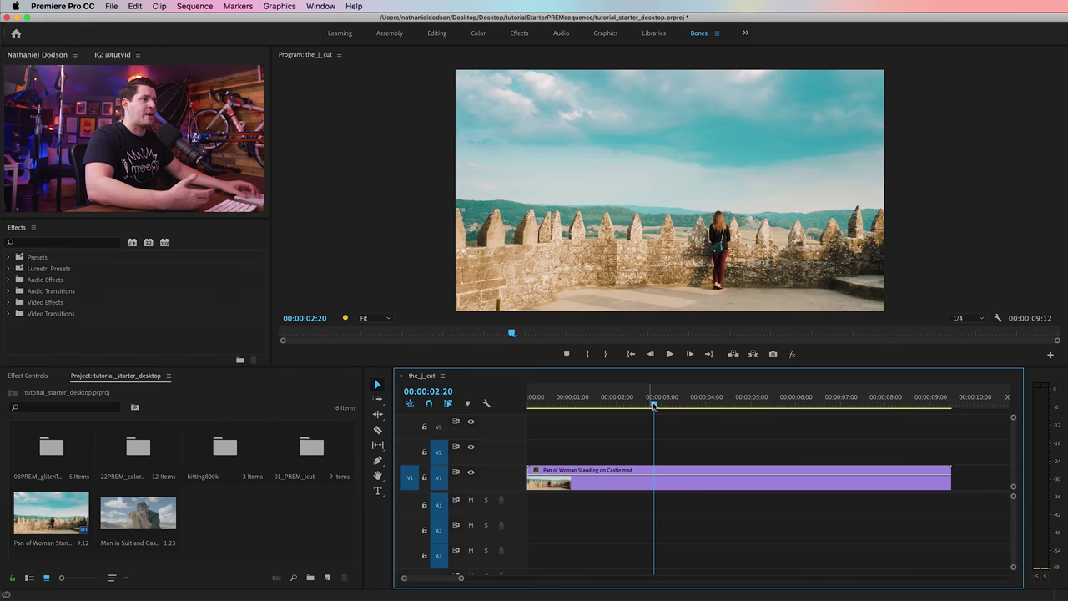
pyautogui.moveTo(652, 406); pyautogui.dragTo(804, 407)
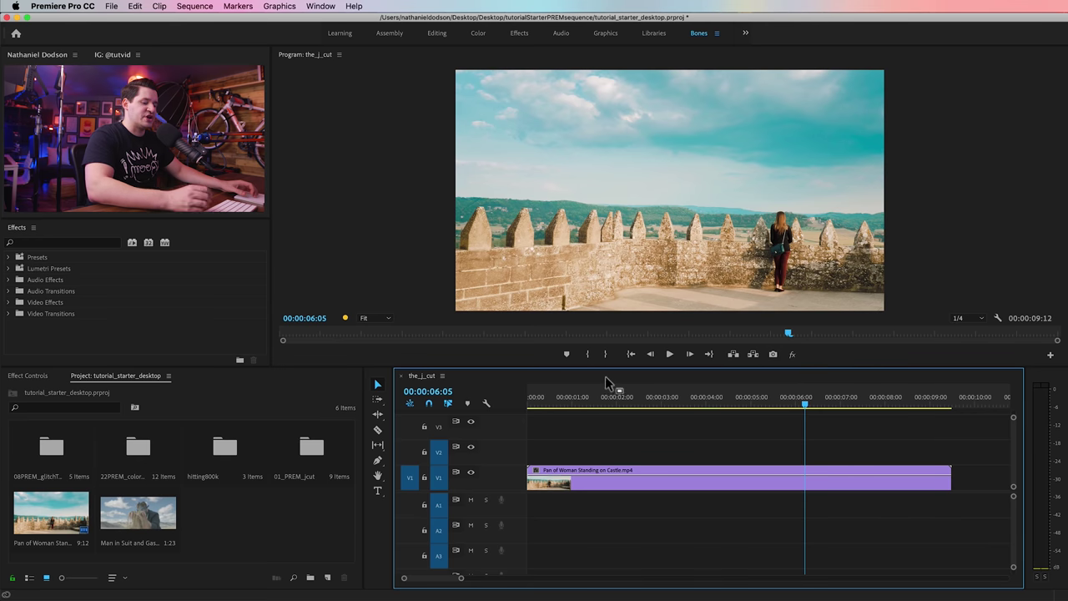
pyautogui.press('super+Tab')
pyautogui.click(615, 318)
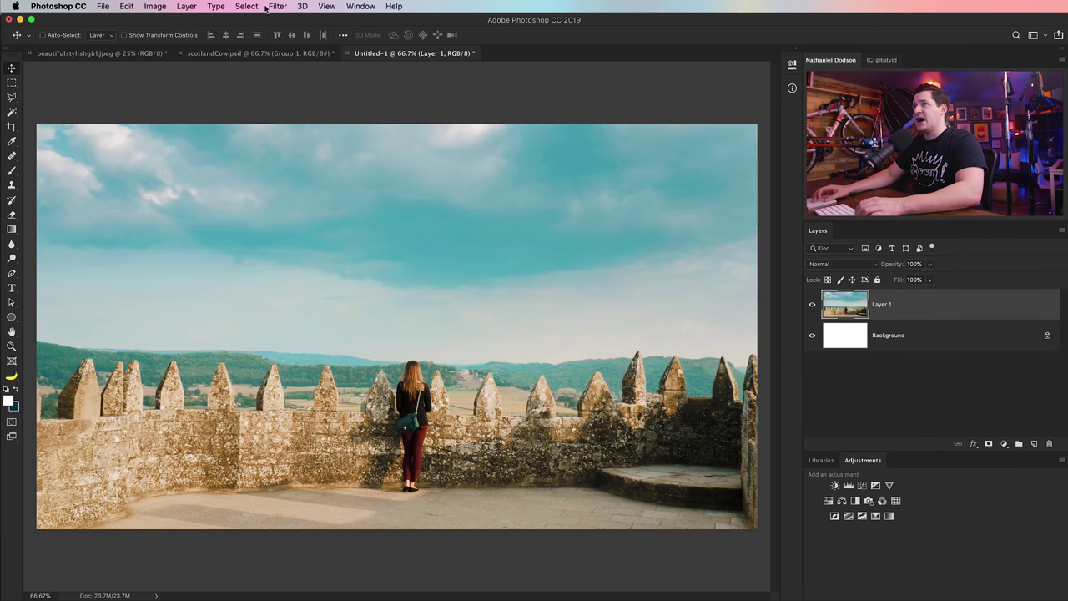
# Flatten the castle image and open the Infinite Color extension panel.
pyautogui.click(188, 8)
pyautogui.click(227, 443)
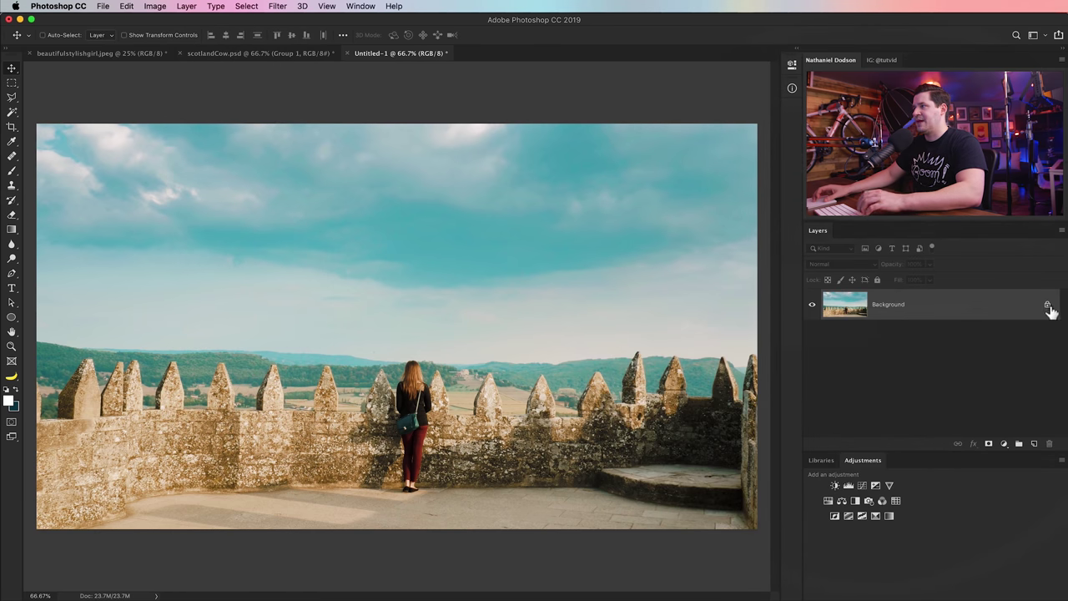
pyautogui.click(364, 8)
pyautogui.moveTo(369, 20)
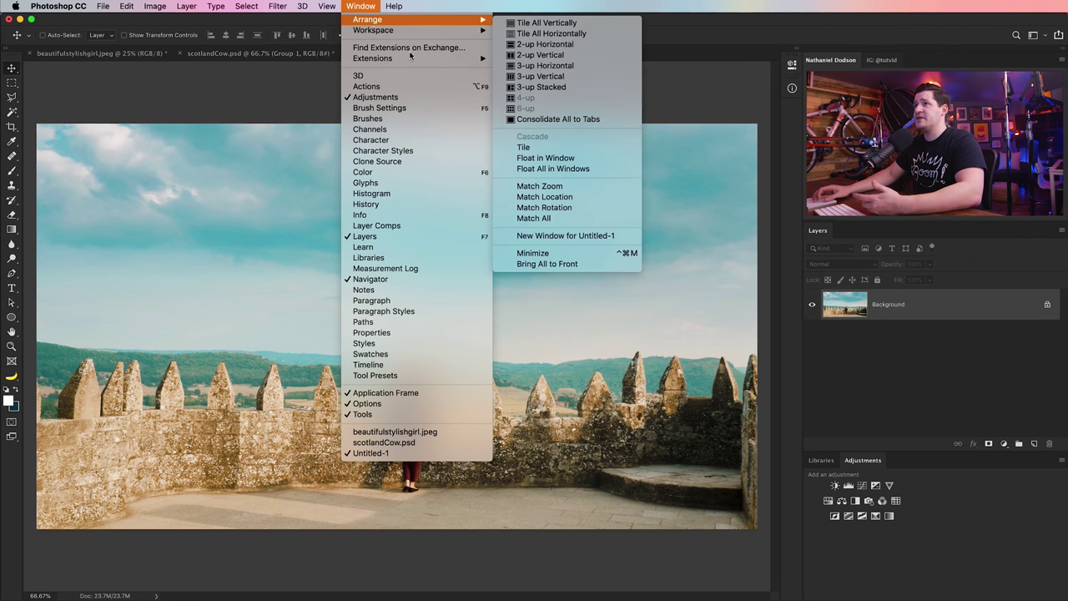
pyautogui.moveTo(409, 57)
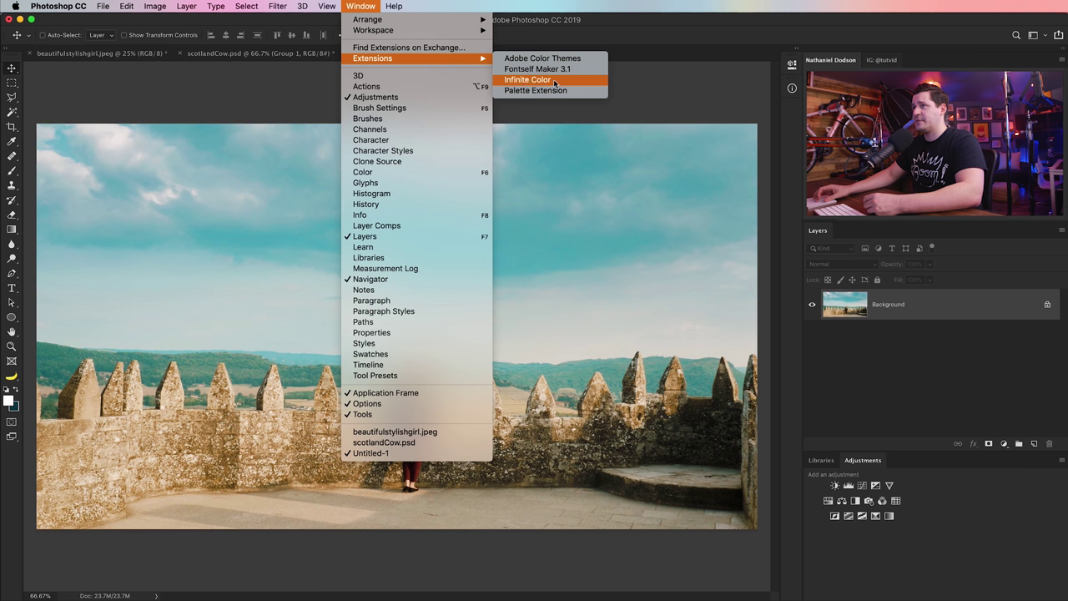
pyautogui.click(512, 80)
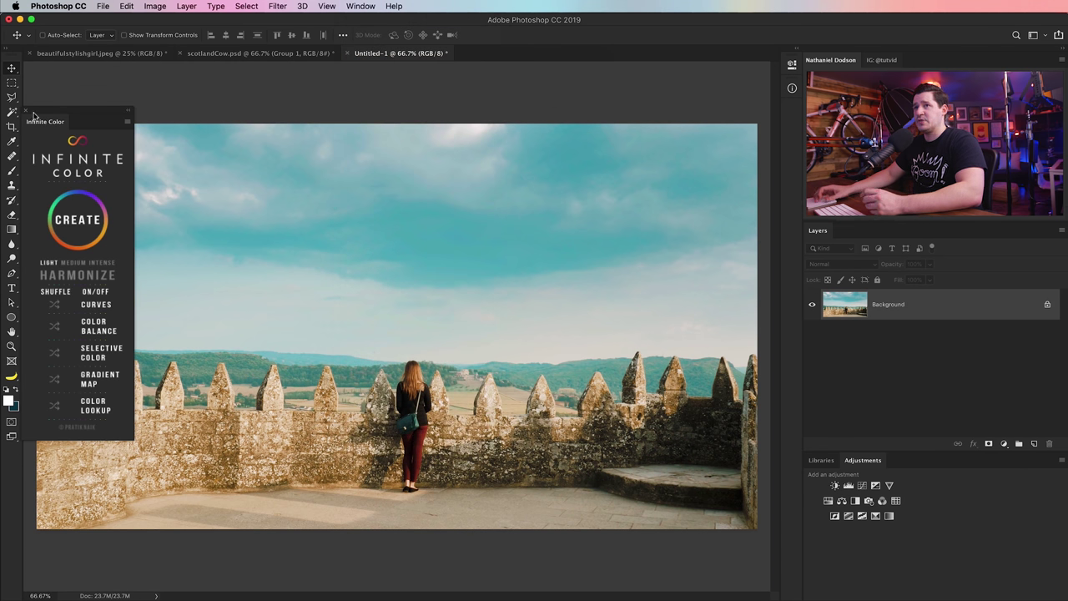
pyautogui.moveTo(64, 115); pyautogui.dragTo(171, 166)
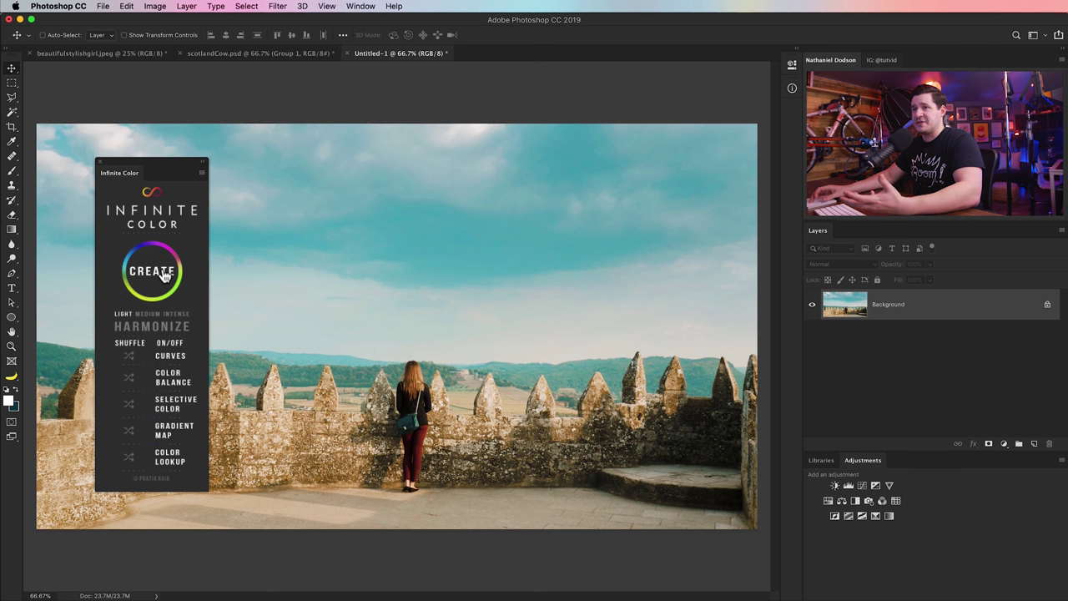
# Harmonize at INTENSE strength, toggling Color Balance and Gradient Map off and back on.
pyautogui.click(177, 315)
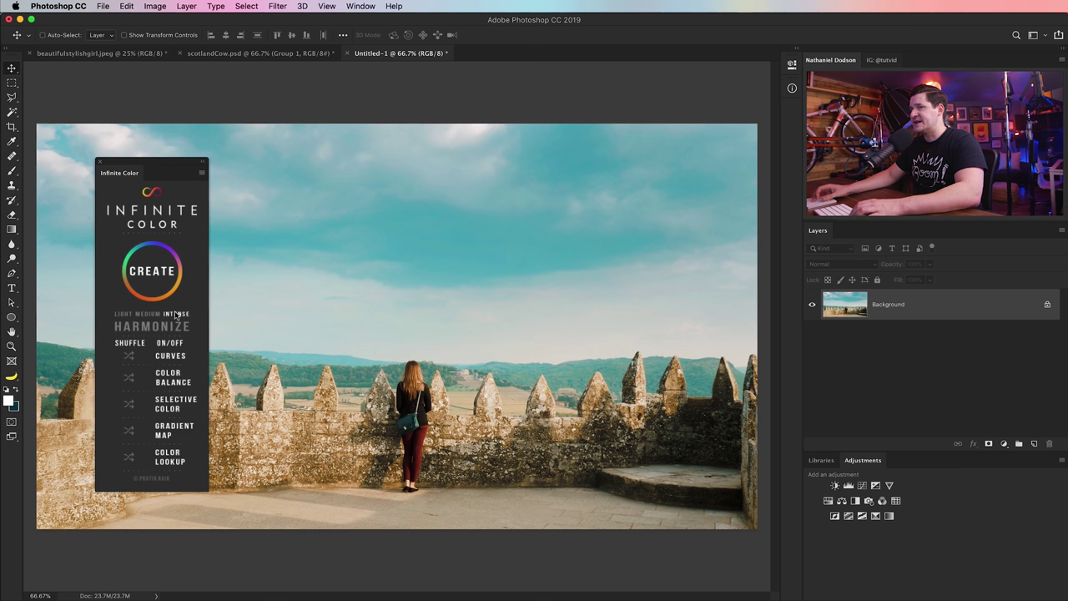
pyautogui.click(155, 328)
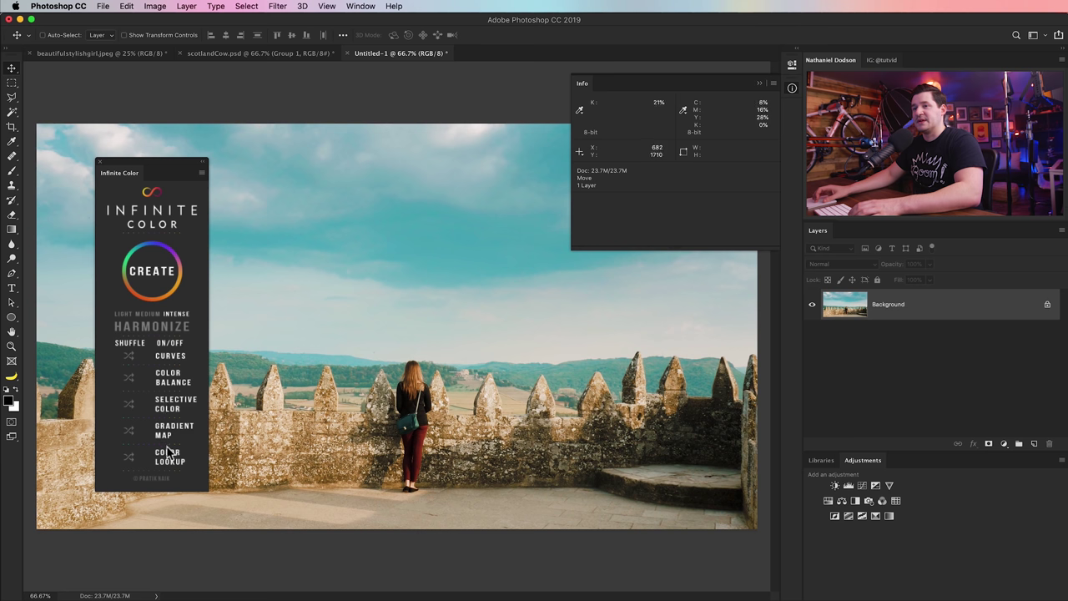
pyautogui.click(164, 379)
pyautogui.click(171, 429)
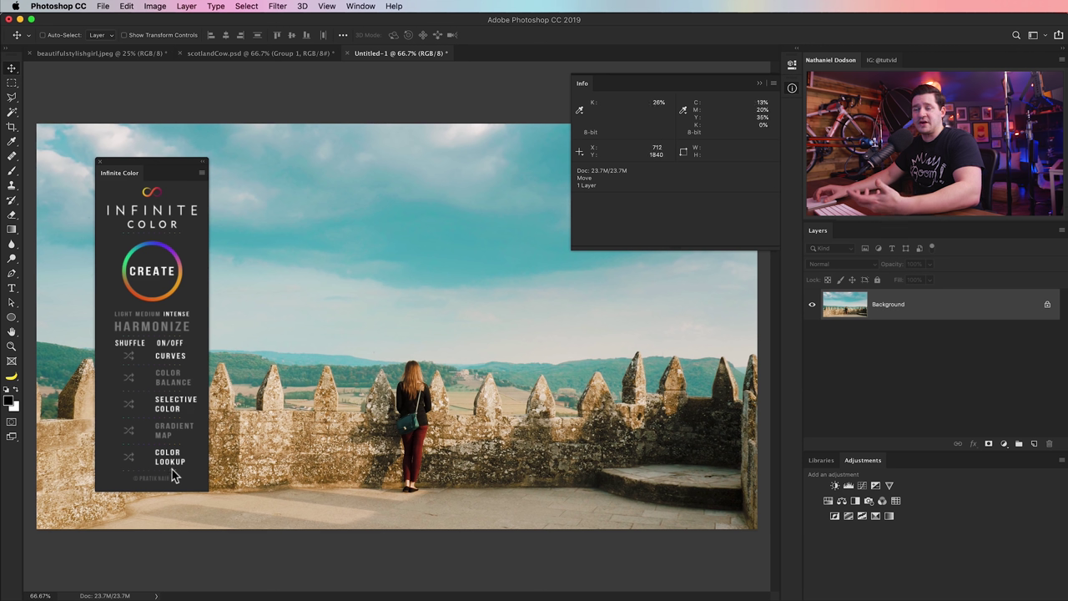
pyautogui.click(170, 434)
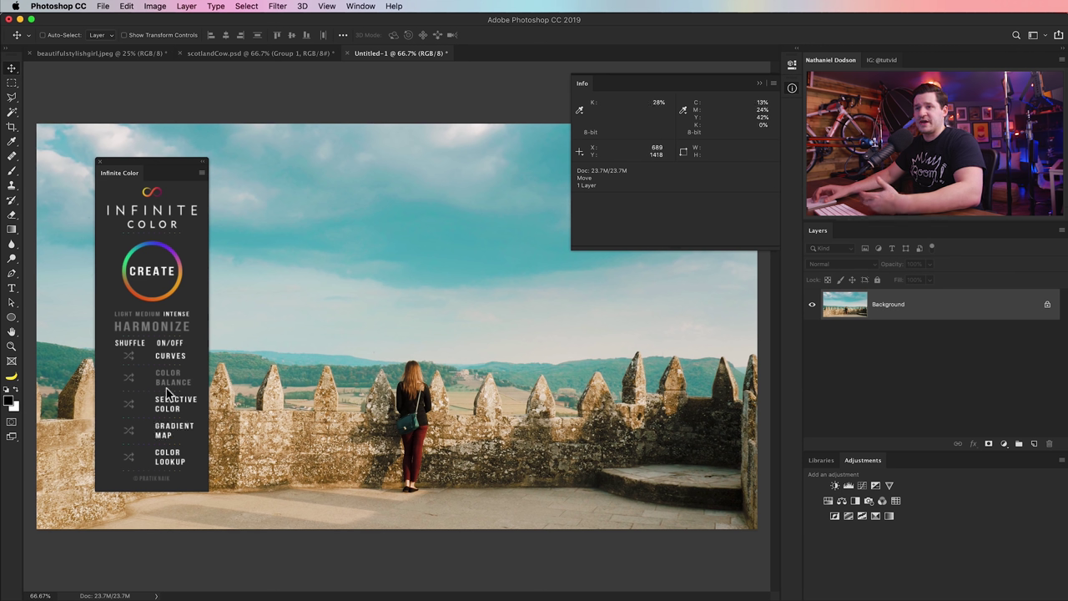
pyautogui.click(168, 380)
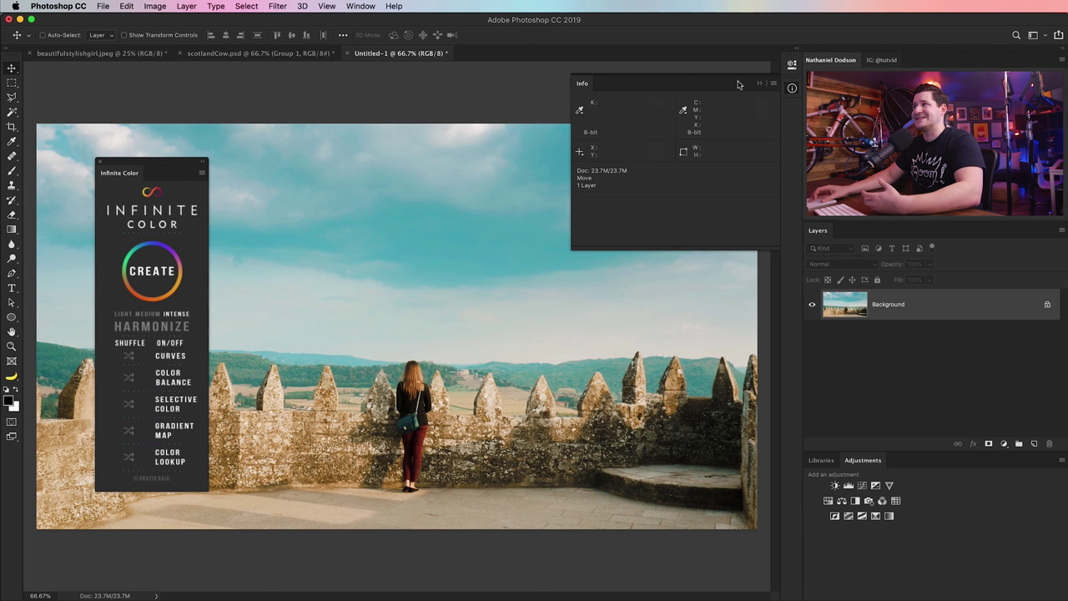
pyautogui.click(792, 87)
pyautogui.moveTo(175, 161); pyautogui.dragTo(131, 154)
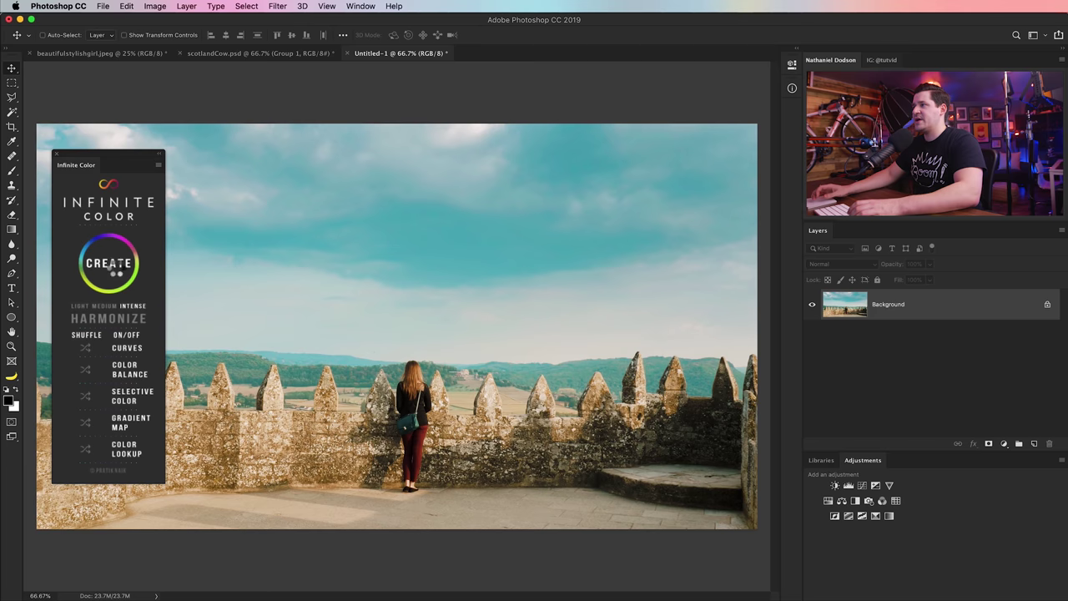
# Generate a random Infinite Color grade on the castle frame and review the layers.
pyautogui.click(110, 262)
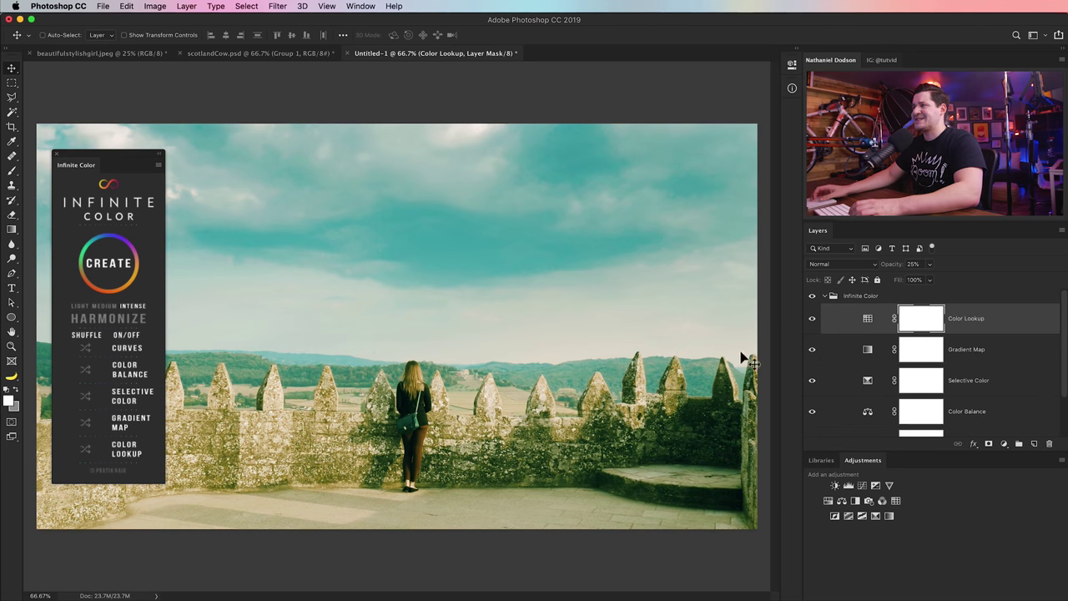
pyautogui.scroll(-2, 935, 380)
pyautogui.scroll(2, 924, 386)
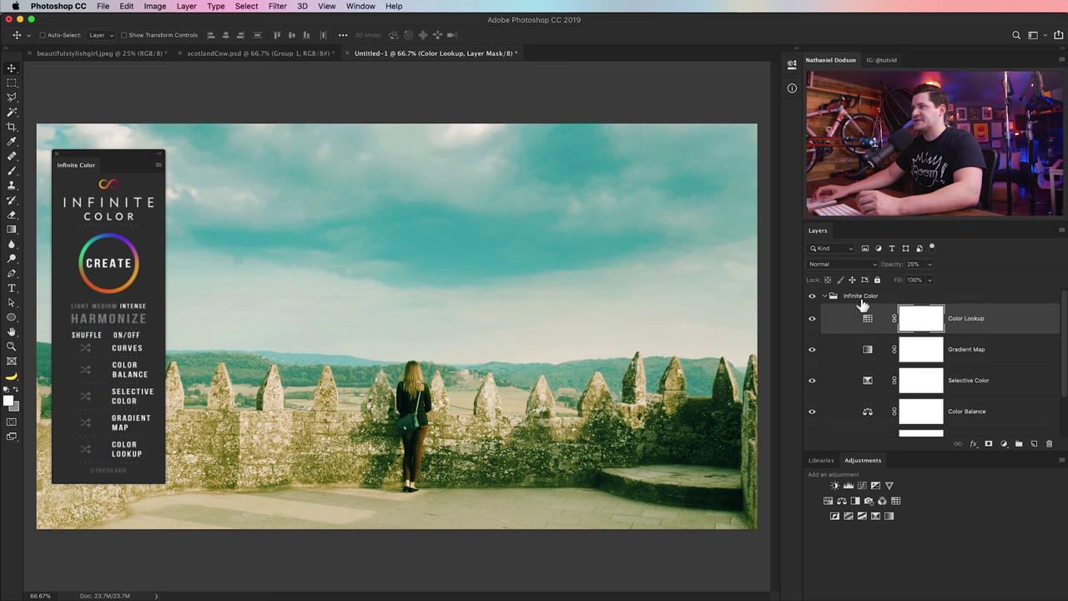
pyautogui.scroll(-2, 887, 348)
pyautogui.scroll(1, 889, 382)
pyautogui.scroll(1, 890, 382)
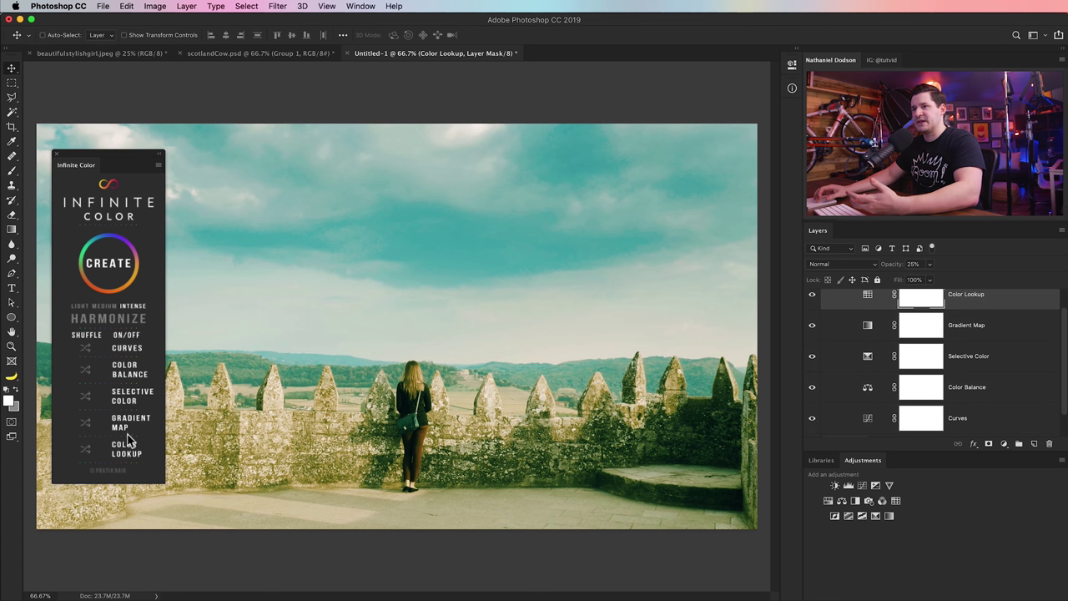
pyautogui.scroll(1, 888, 338)
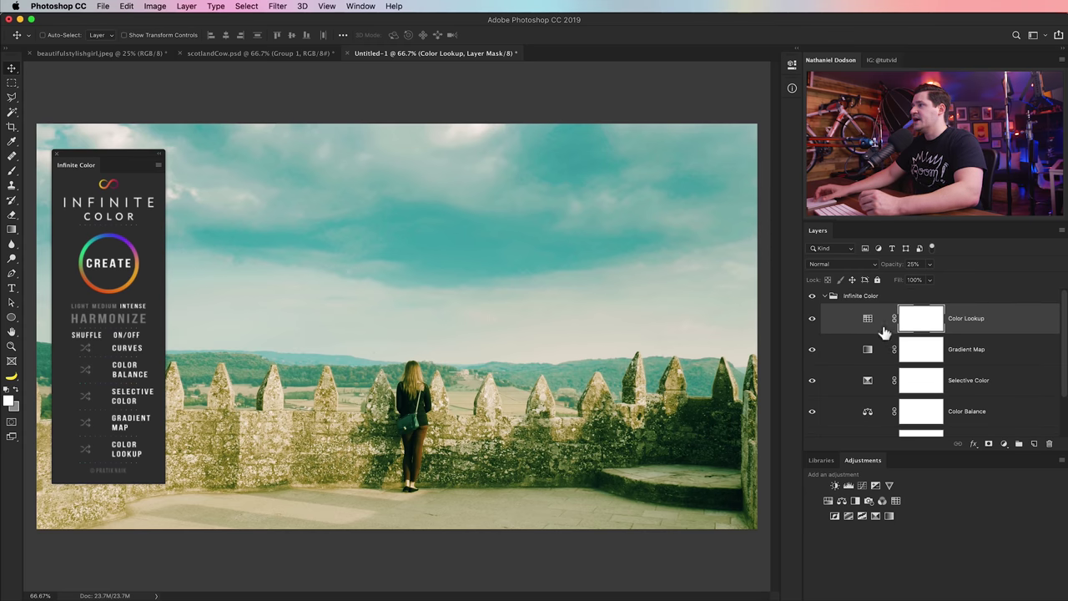
# Select the Color Lookup layer and create a new warm reddish-brown grade.
pyautogui.click(856, 298)
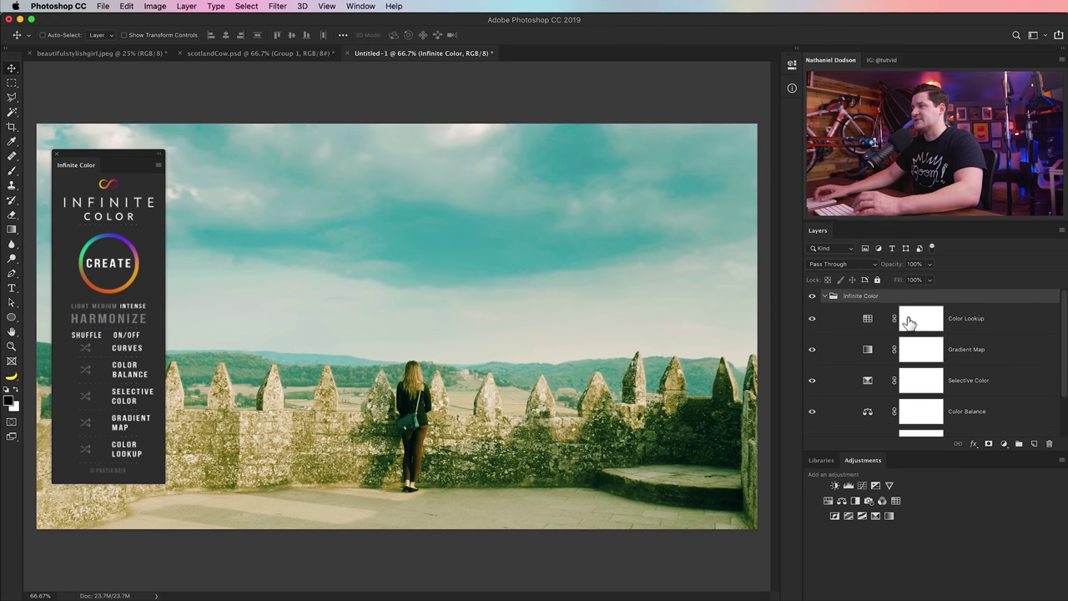
pyautogui.click(856, 325)
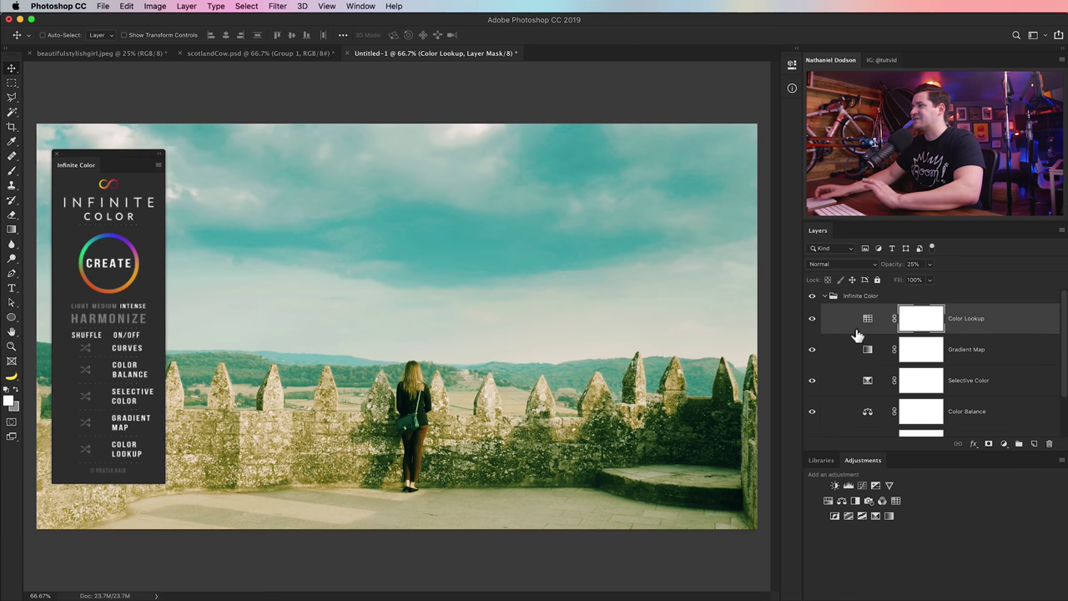
pyautogui.click(102, 270)
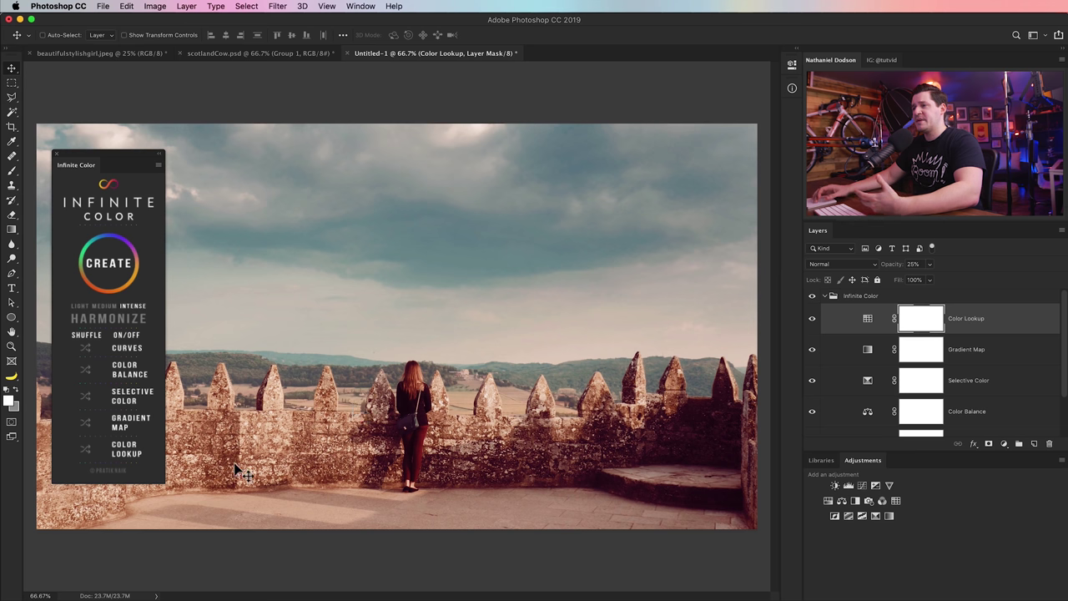
pyautogui.scroll(-2, 905, 329)
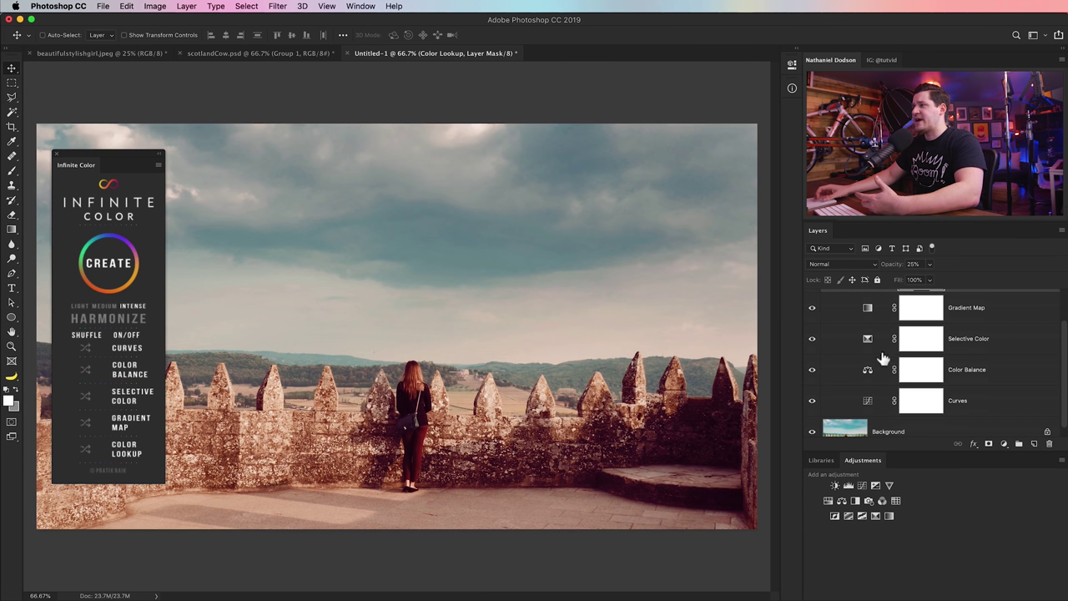
pyautogui.click(869, 375)
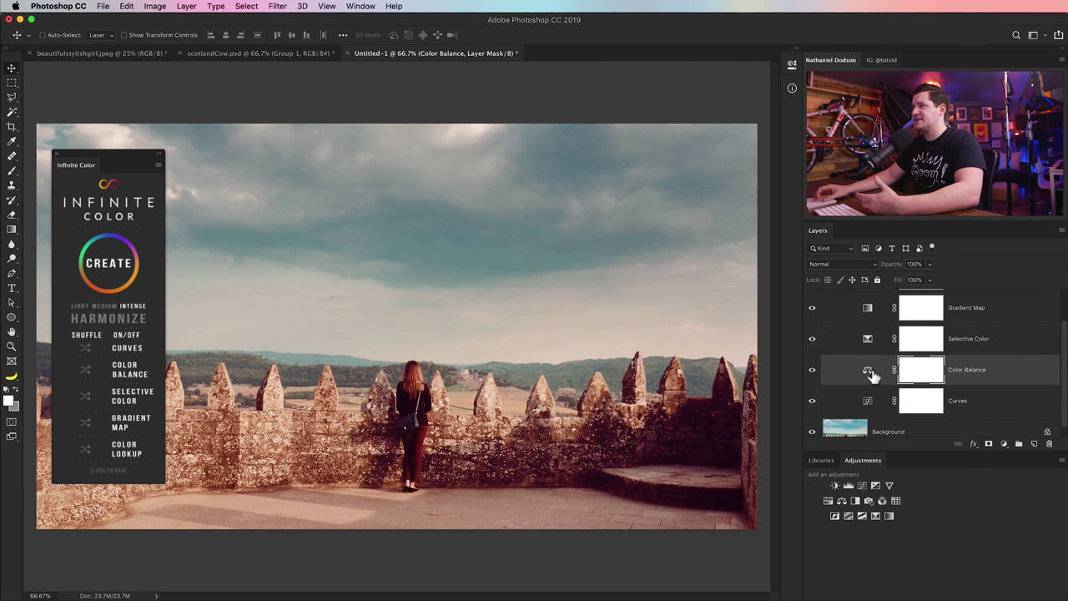
pyautogui.doubleClick(869, 372)
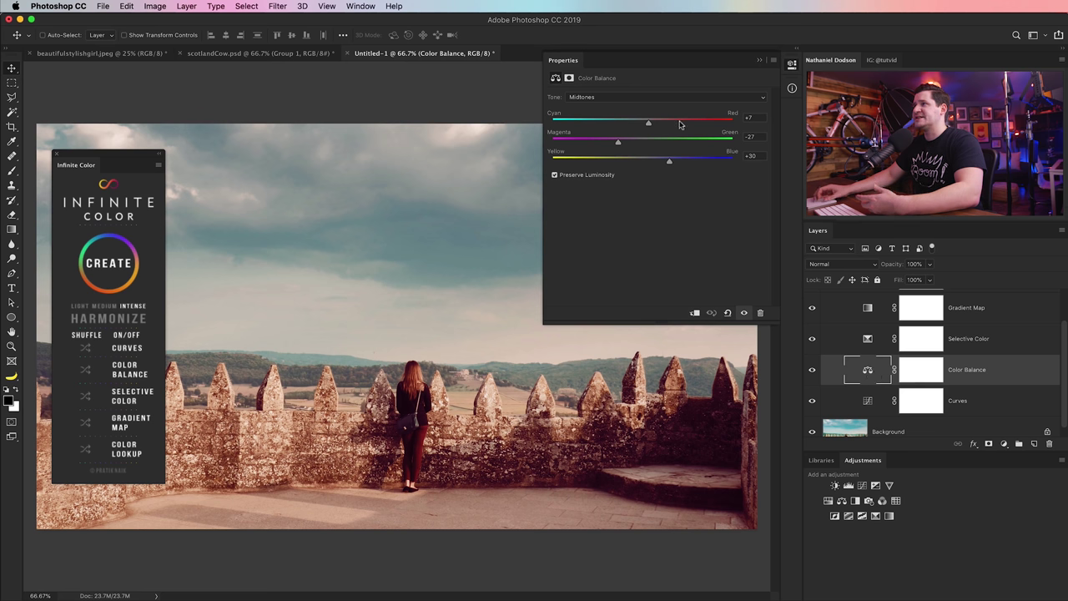
pyautogui.click(640, 97)
pyautogui.click(576, 86)
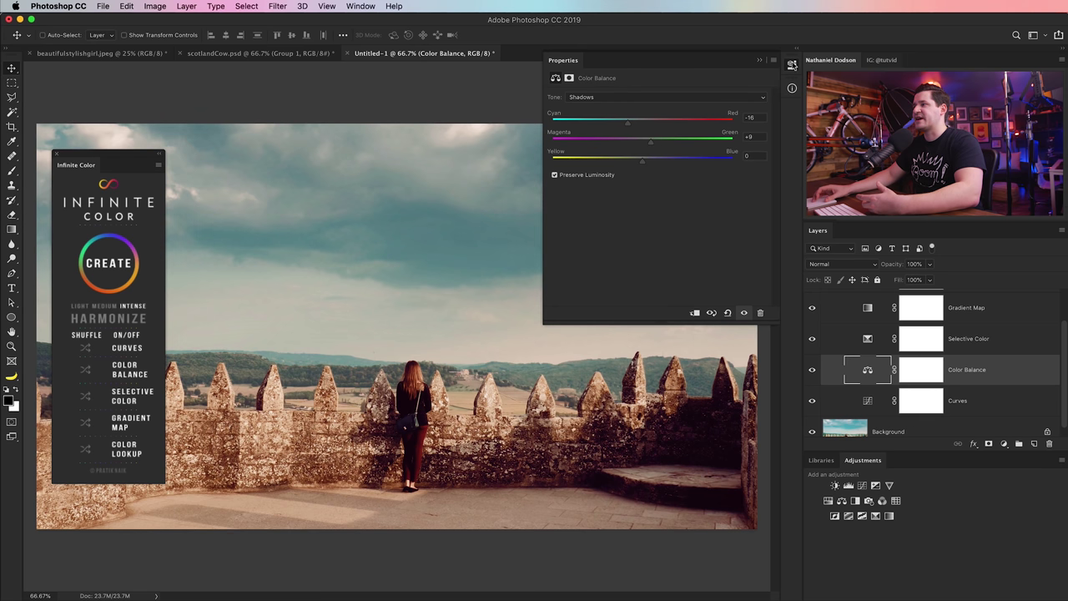
pyautogui.click(792, 65)
pyautogui.scroll(2, 851, 382)
pyautogui.click(813, 297)
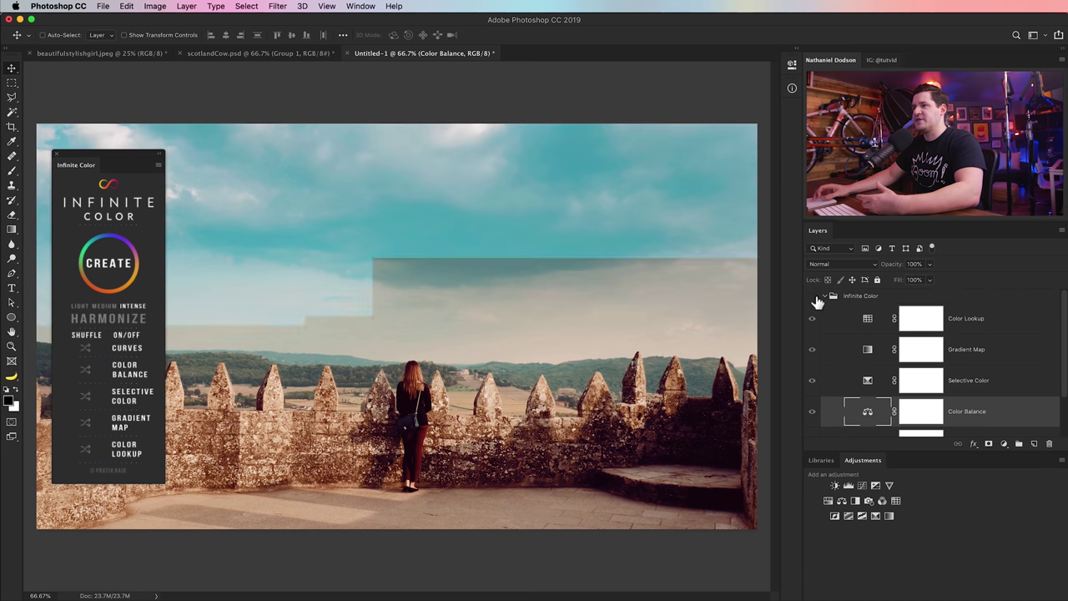
pyautogui.click(814, 297)
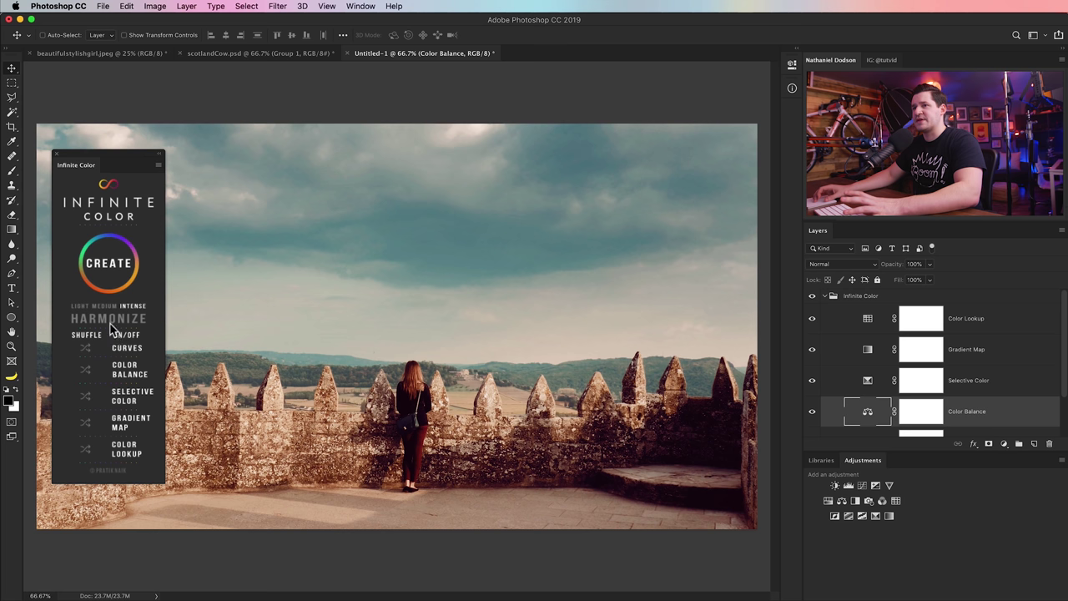
pyautogui.click(869, 353)
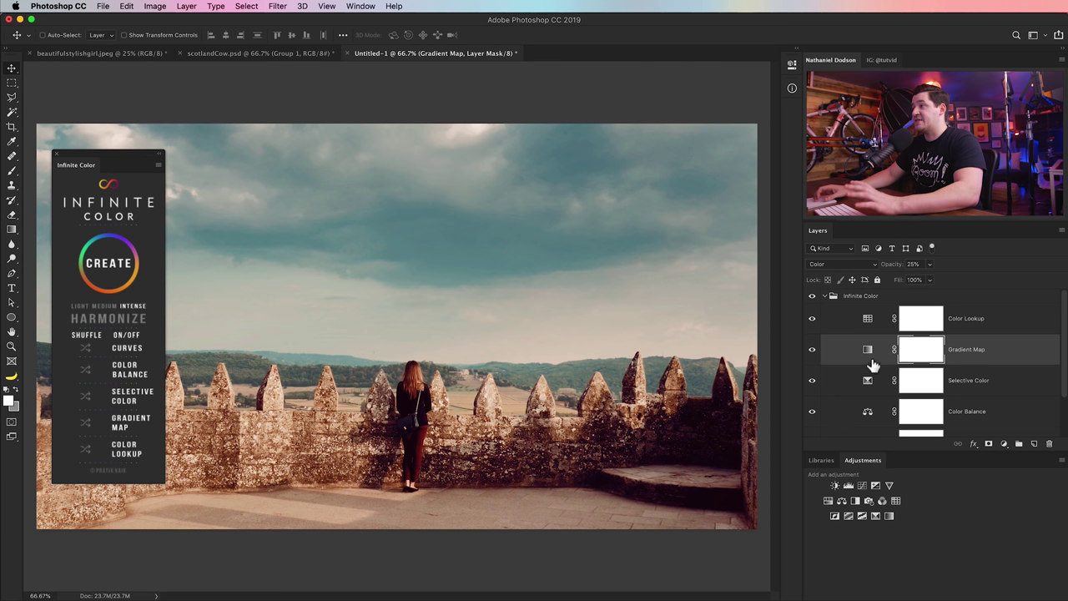
pyautogui.click(87, 424)
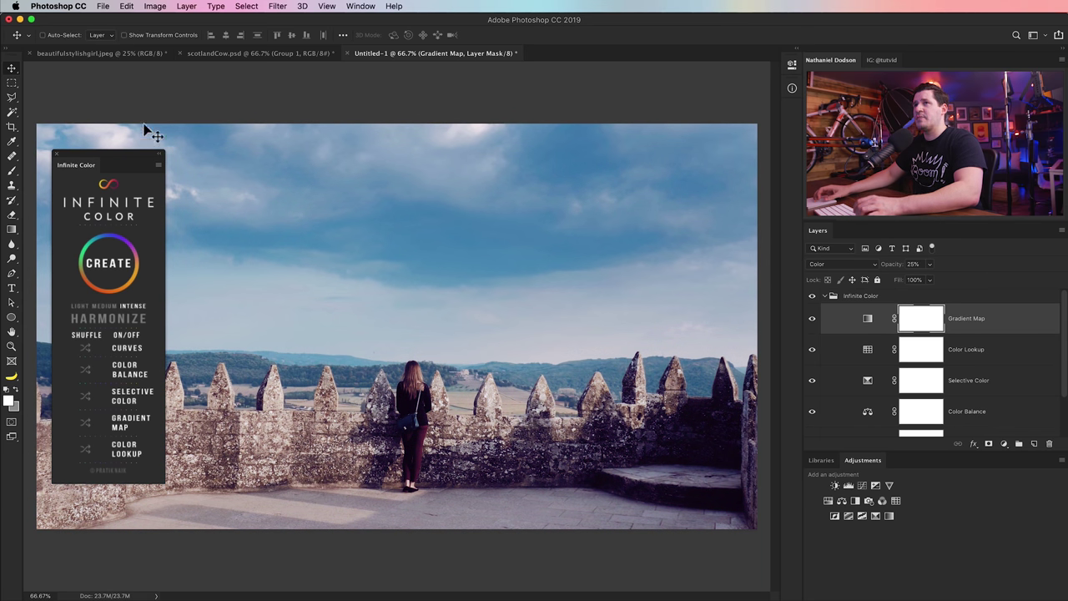
pyautogui.click(126, 7)
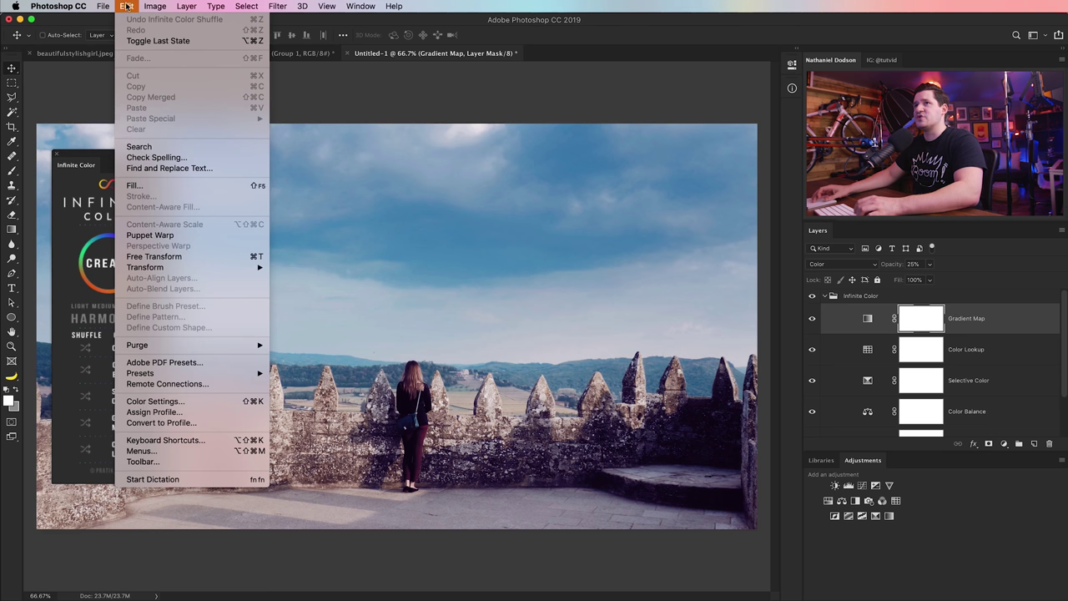
pyautogui.click(157, 40)
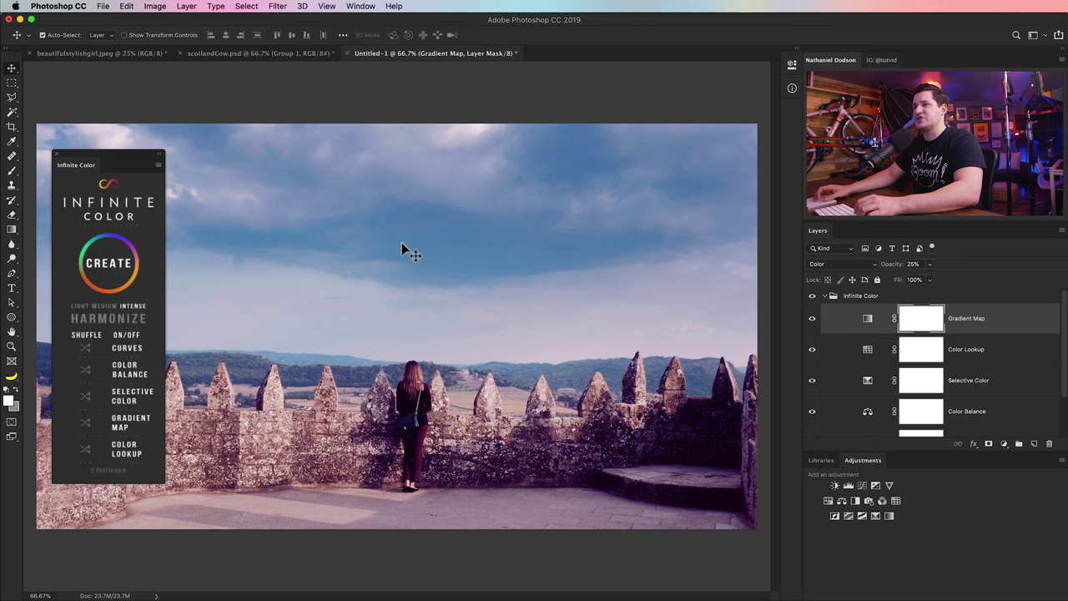
pyautogui.press('super+z')
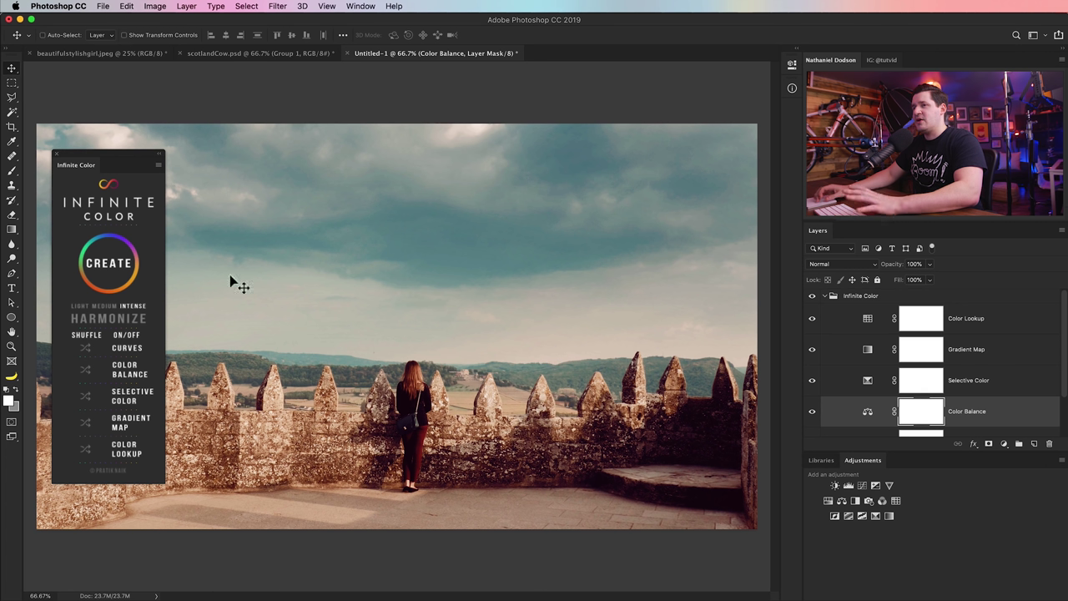
# Close the Infinite Color panel and hide the Background layer.
pyautogui.click(56, 156)
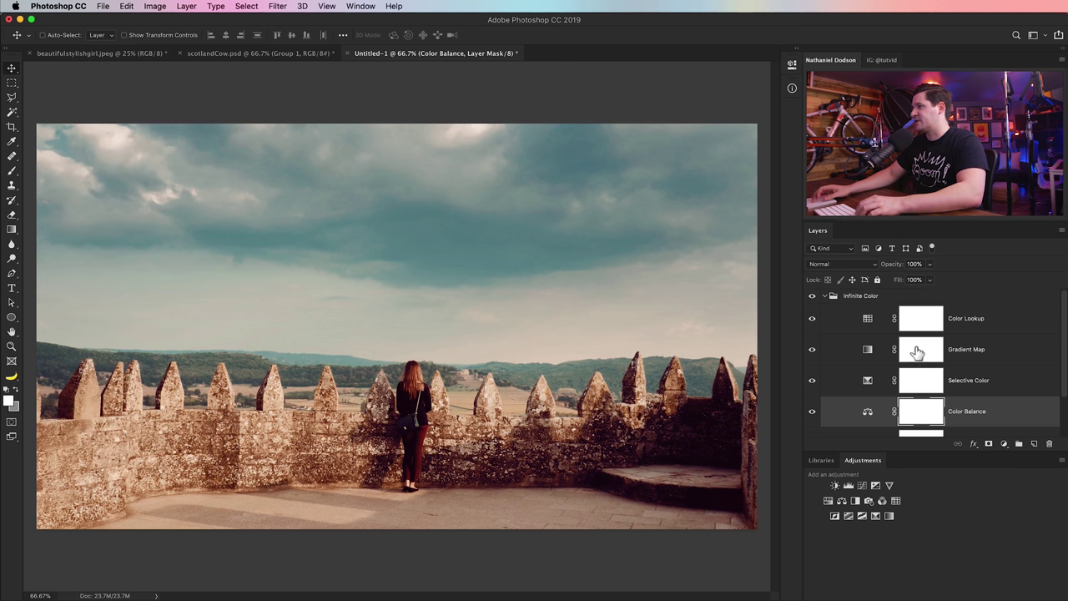
pyautogui.scroll(-1, 858, 346)
pyautogui.scroll(-3, 858, 346)
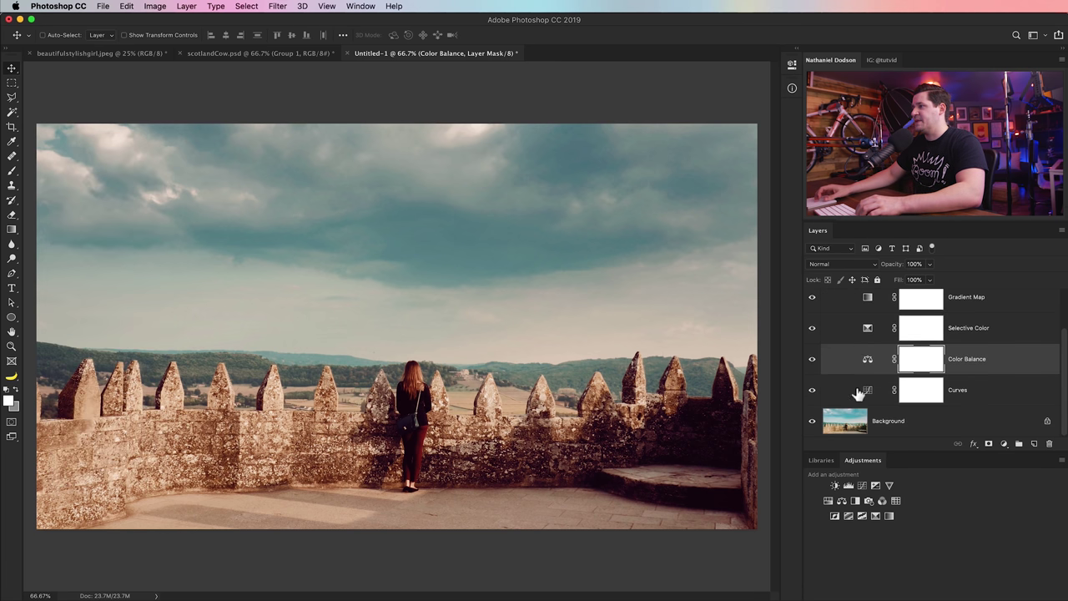
pyautogui.click(812, 421)
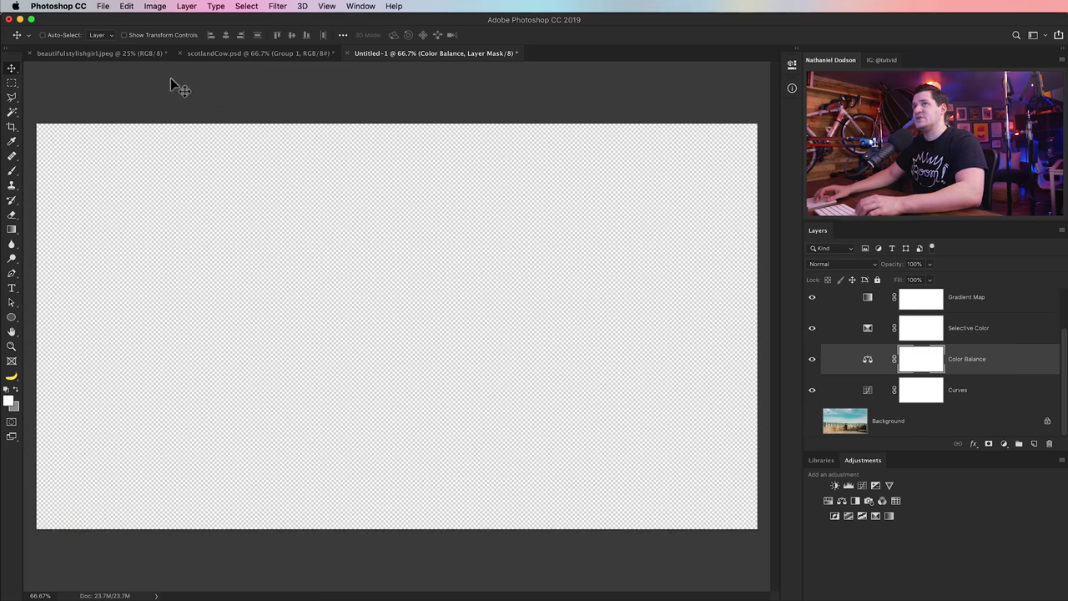
pyautogui.click(104, 7)
pyautogui.click(520, 95)
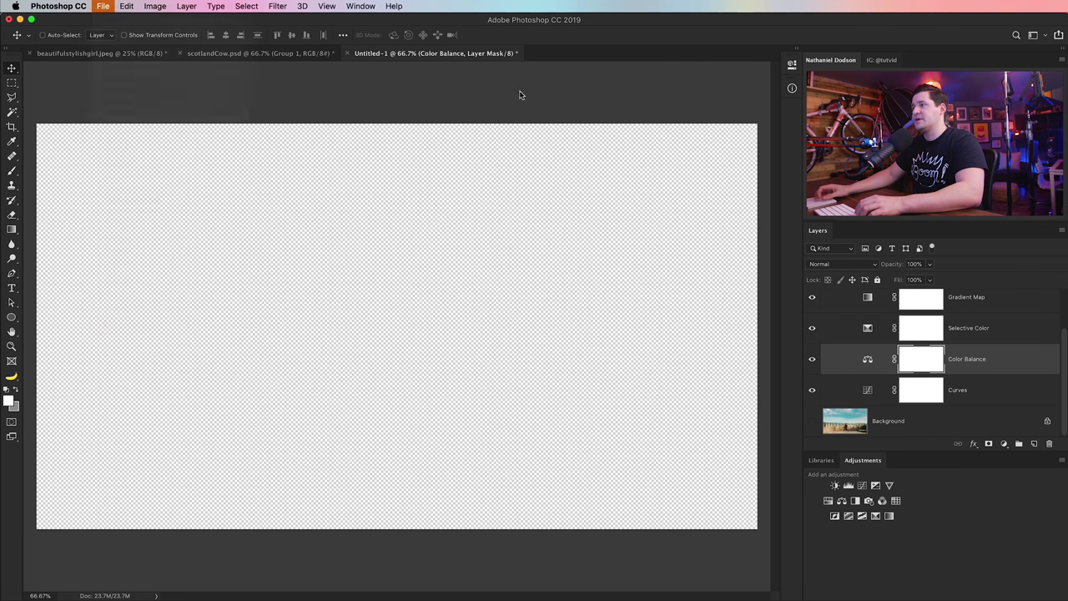
# Select the Color Lookup through Curves adjustment layers and remove them from the Infinite Color group.
pyautogui.click(999, 392)
pyautogui.scroll(2, 992, 375)
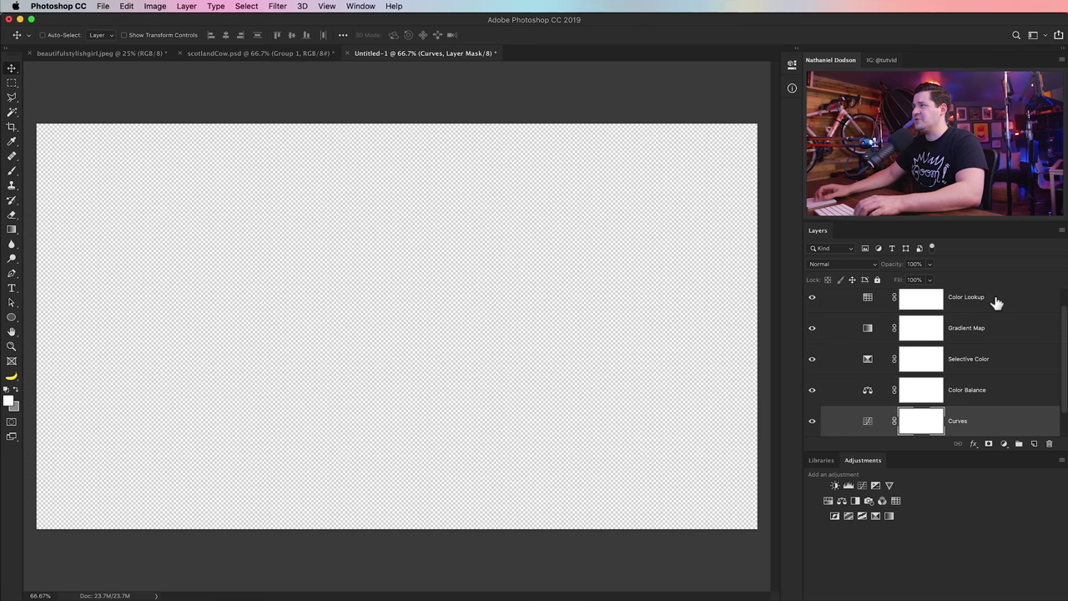
pyautogui.keyDown('shift'); pyautogui.click(996, 303); pyautogui.keyUp('shift')
pyautogui.press('super+shift+z')
pyautogui.press('super+z')
pyautogui.press('super+shift+z')
pyautogui.press('super+z')
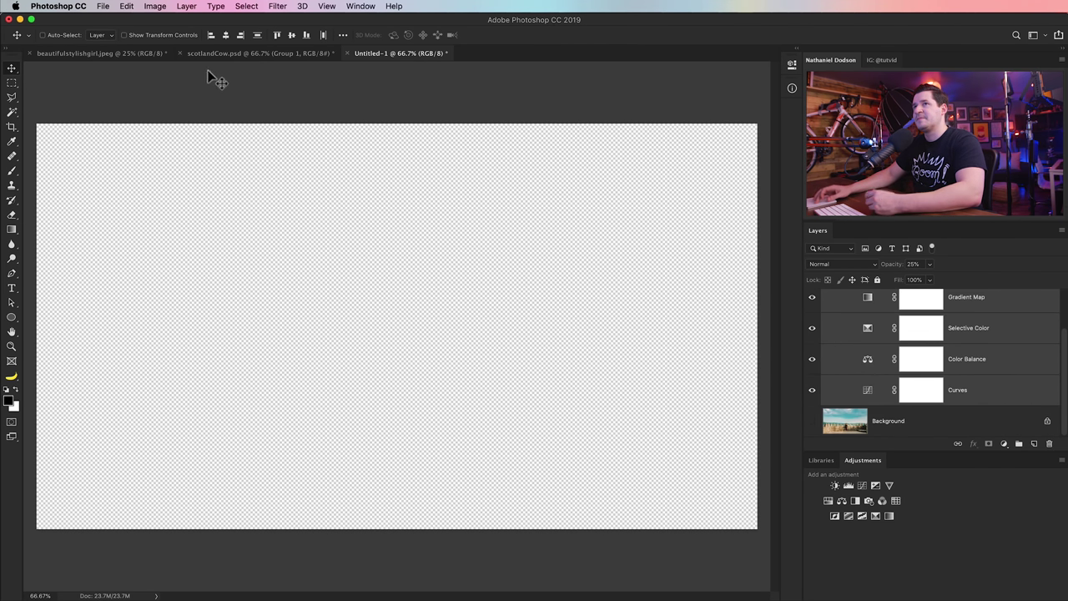
pyautogui.click(103, 6)
# Export Color Lookup Tables with description test_01, 64 High grid points, and 3DL only.
pyautogui.moveTo(176, 141)
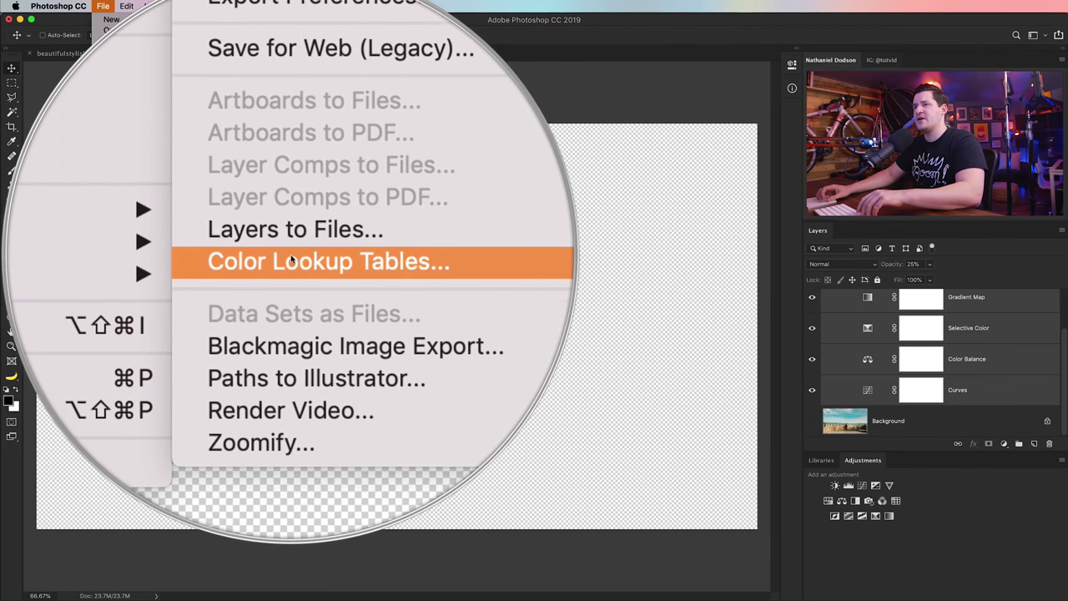
pyautogui.click(308, 258)
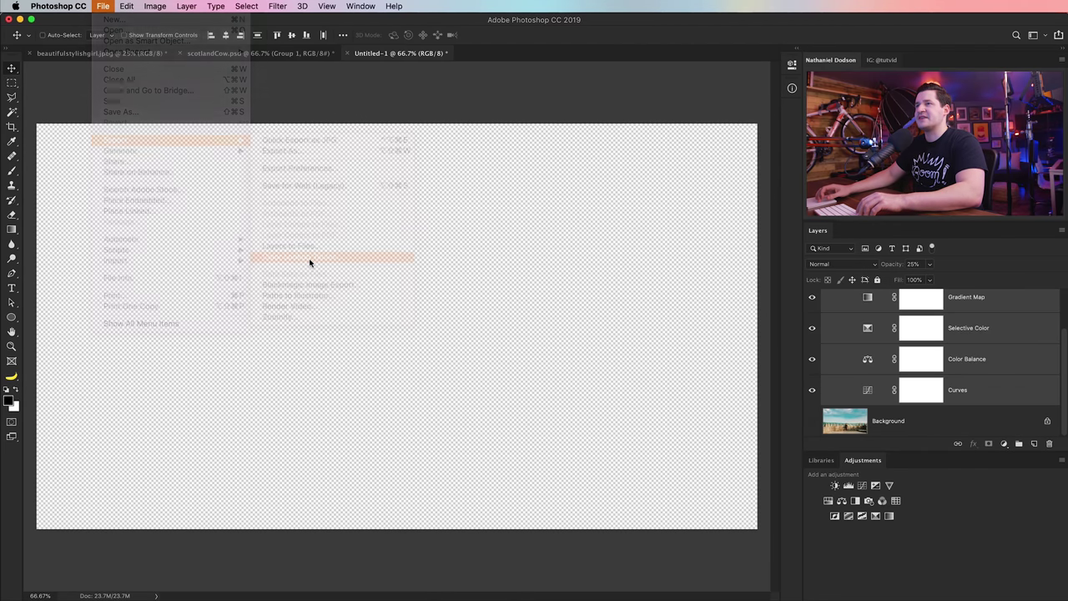
pyautogui.moveTo(747, 217); pyautogui.dragTo(252, 239)
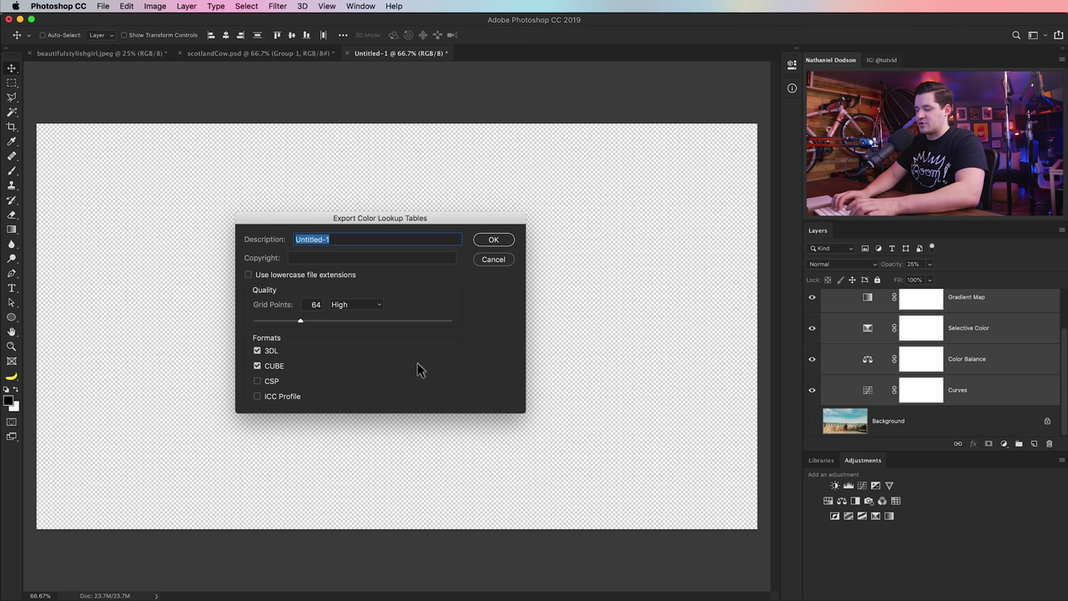
pyautogui.write('test_01')
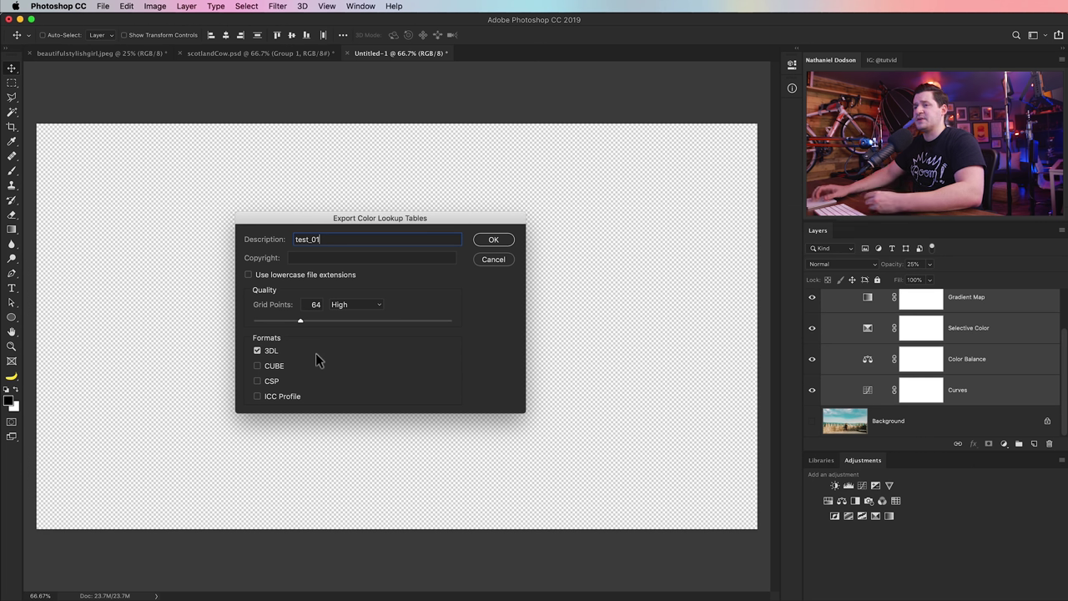
pyautogui.click(494, 240)
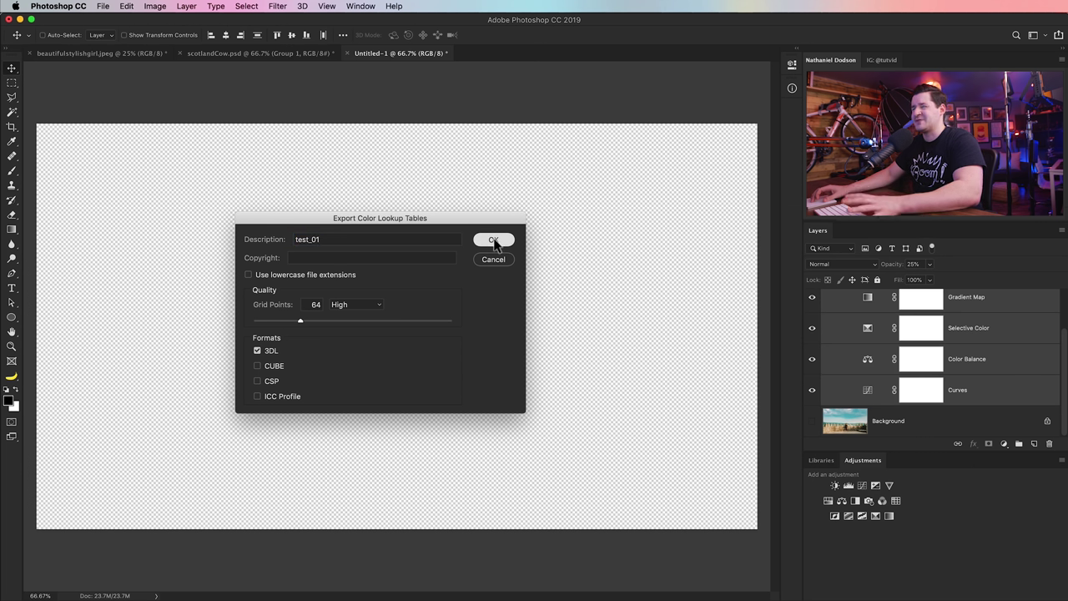
pyautogui.click(494, 241)
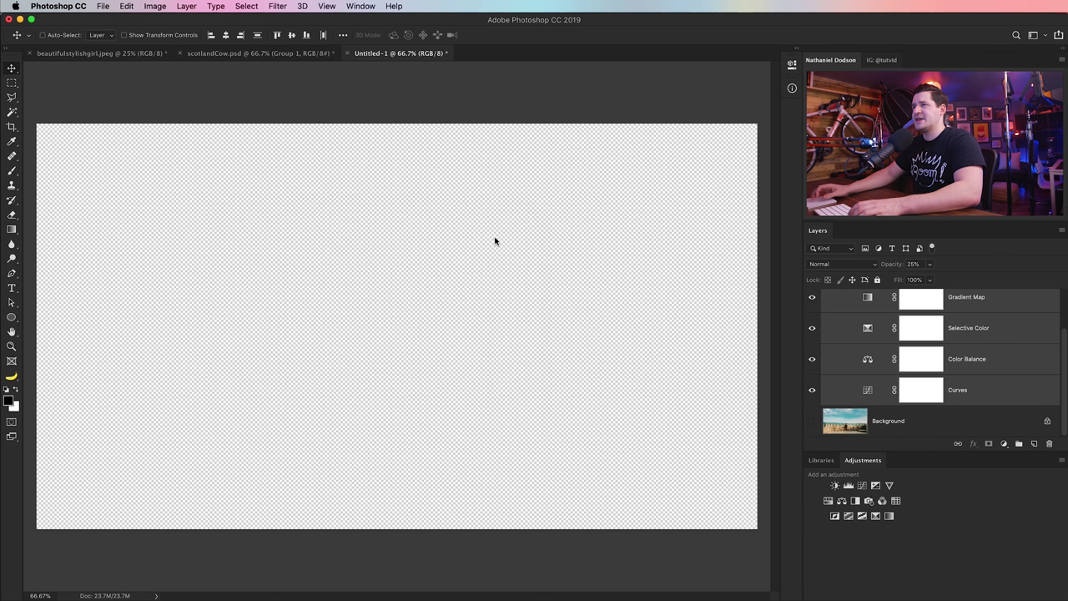
# Save the lookup table as LUT_01 in the project folder and switch to Premiere Pro.
pyautogui.moveTo(622, 54); pyautogui.dragTo(437, 71)
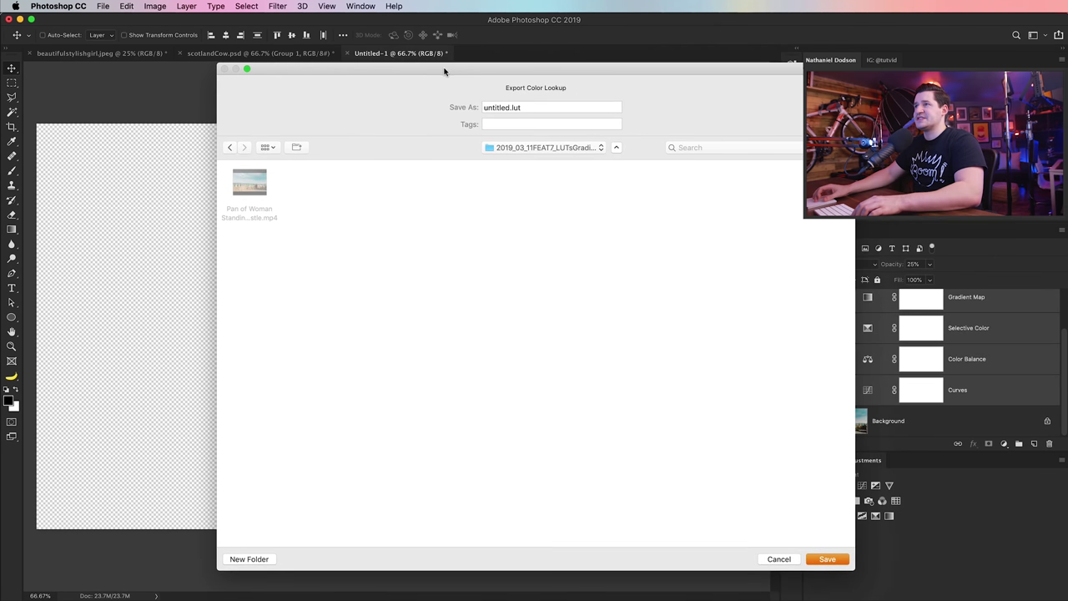
pyautogui.click(507, 107)
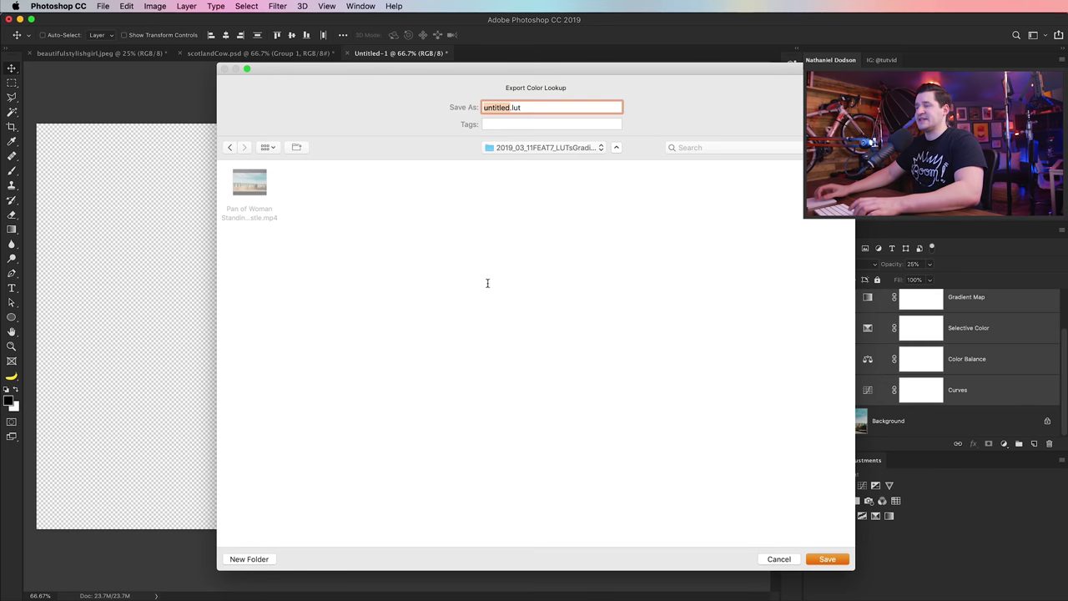
pyautogui.write('L')
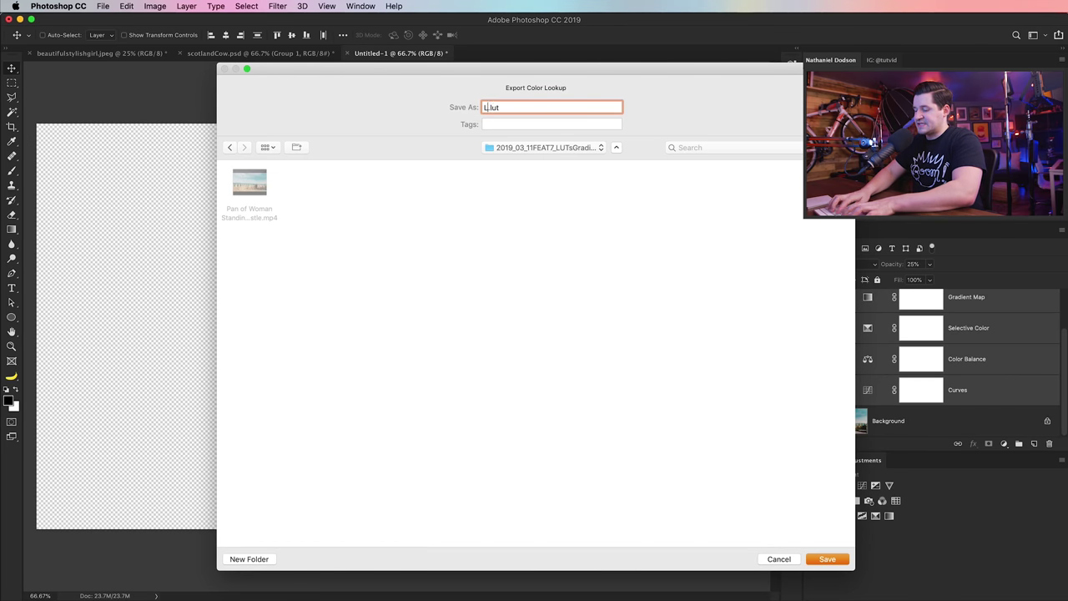
pyautogui.write('UT_01')
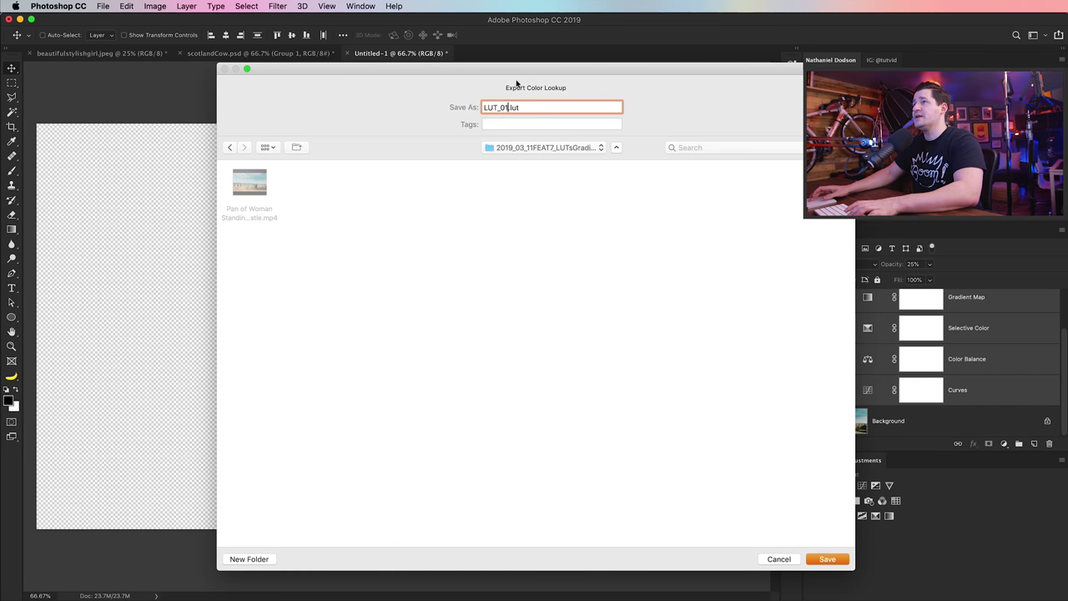
pyautogui.click(827, 559)
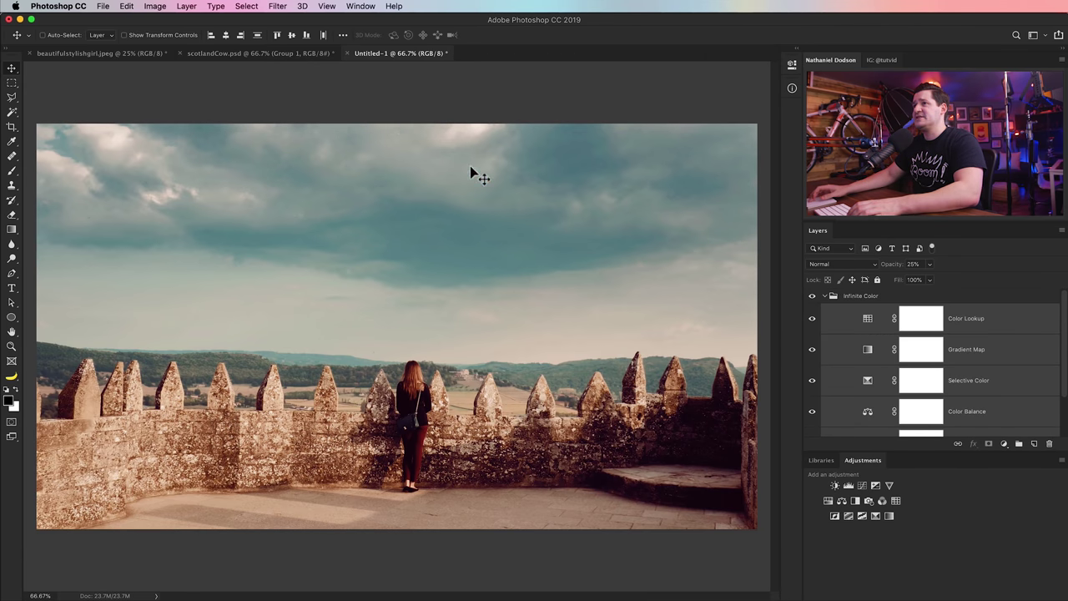
pyautogui.press('super+Tab')
pyautogui.click(610, 296)
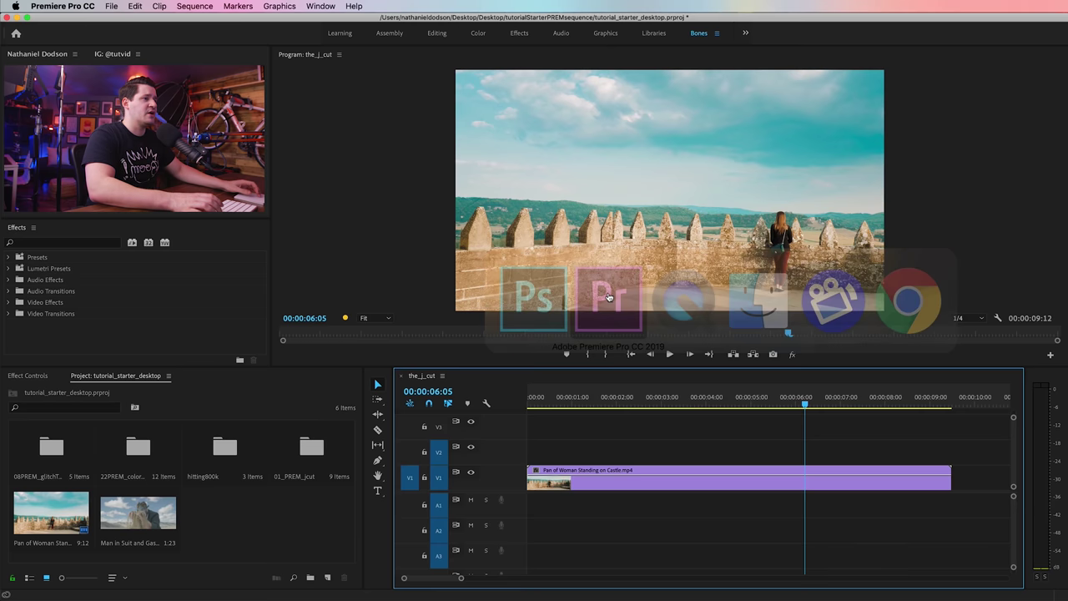
# Show the Lumetri Color panel with Basic Correction expanded, playhead at 00:00:03:21.
pyautogui.moveTo(719, 397)
pyautogui.mouseDown()
pyautogui.moveTo(740, 398)
pyautogui.moveTo(700, 397)
pyautogui.mouseUp()
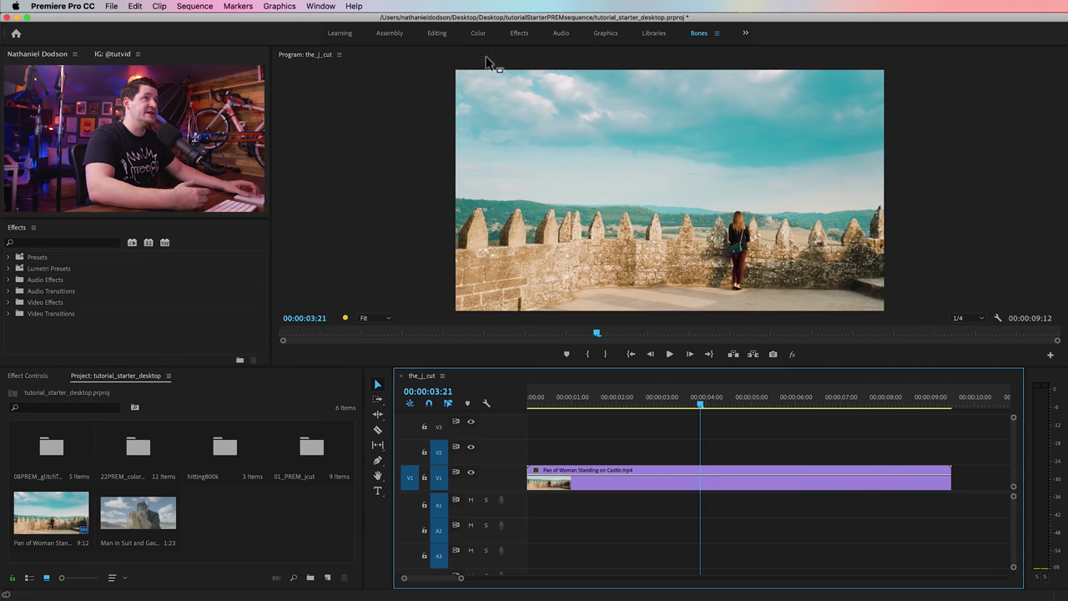
pyautogui.click(320, 5)
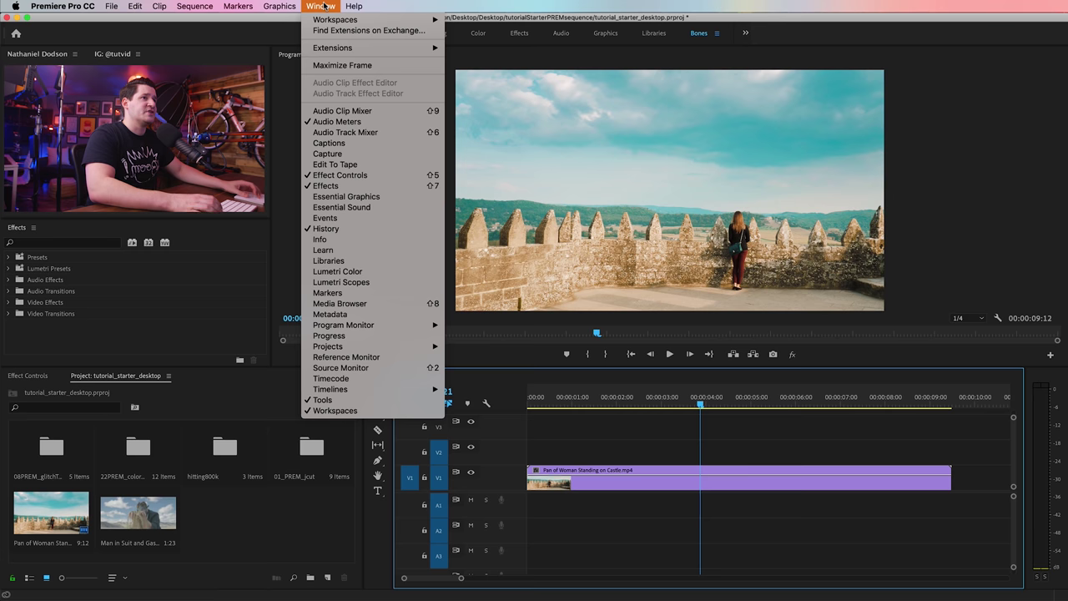
pyautogui.click(351, 273)
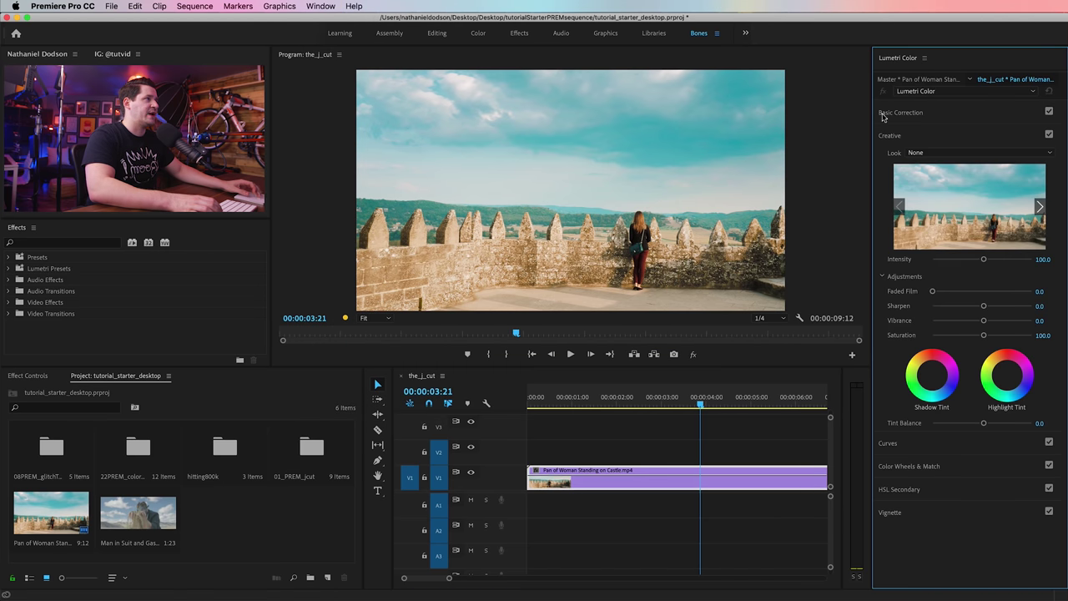
pyautogui.click(913, 134)
pyautogui.click(923, 115)
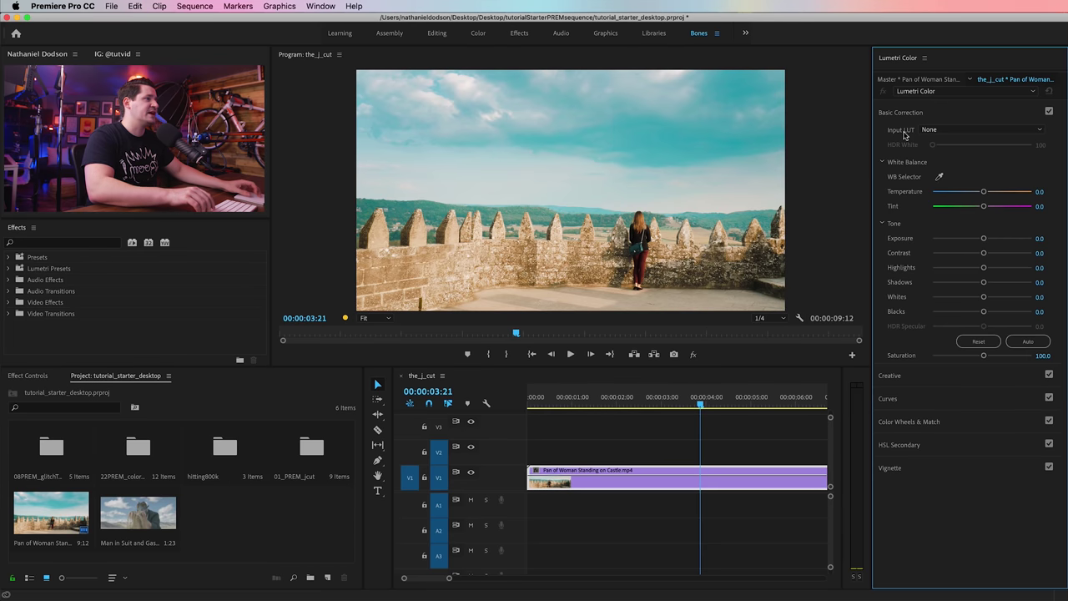
# Load LUT_01.3DL as the castle clip's Input LUT.
pyautogui.click(955, 132)
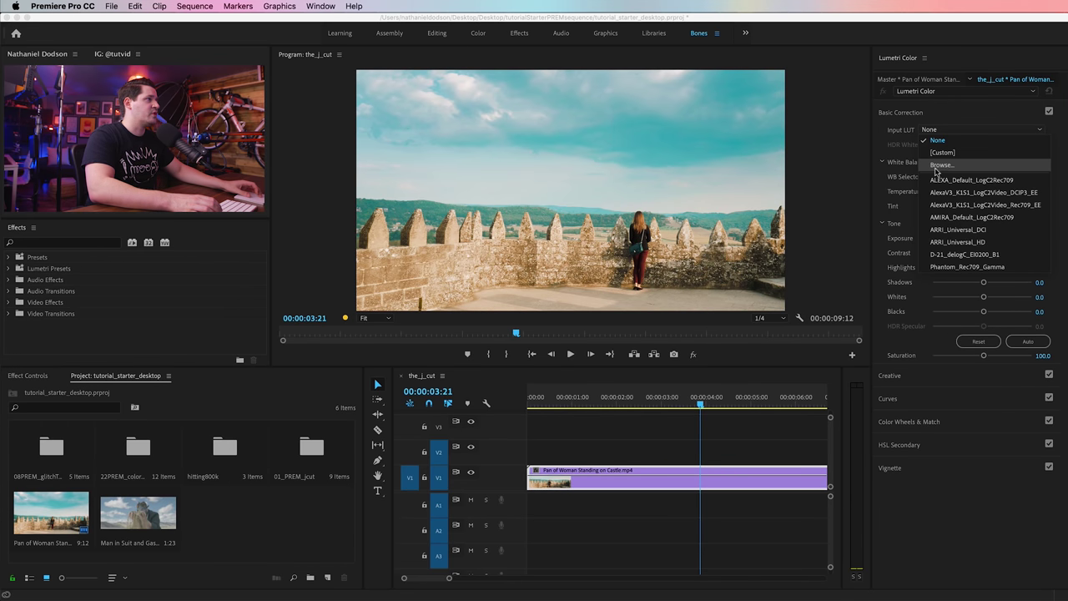
pyautogui.click(943, 165)
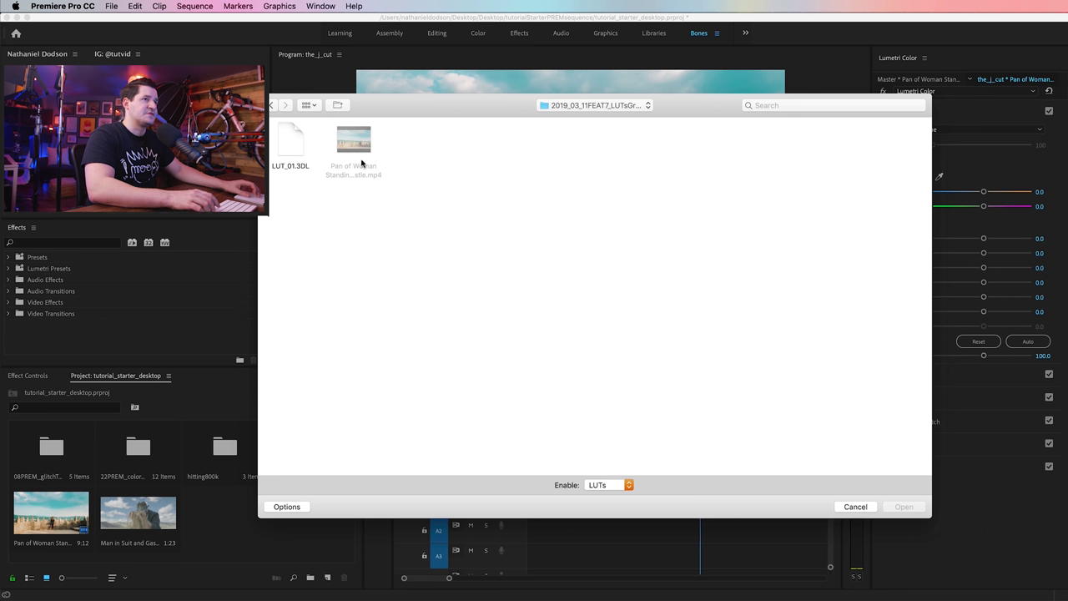
pyautogui.click(294, 141)
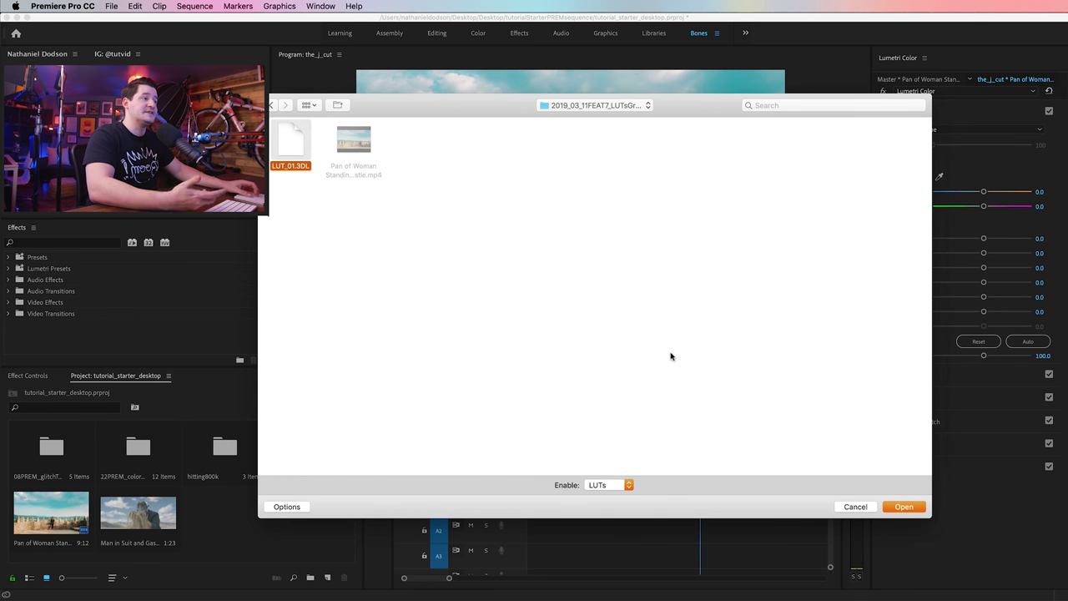
pyautogui.click(923, 506)
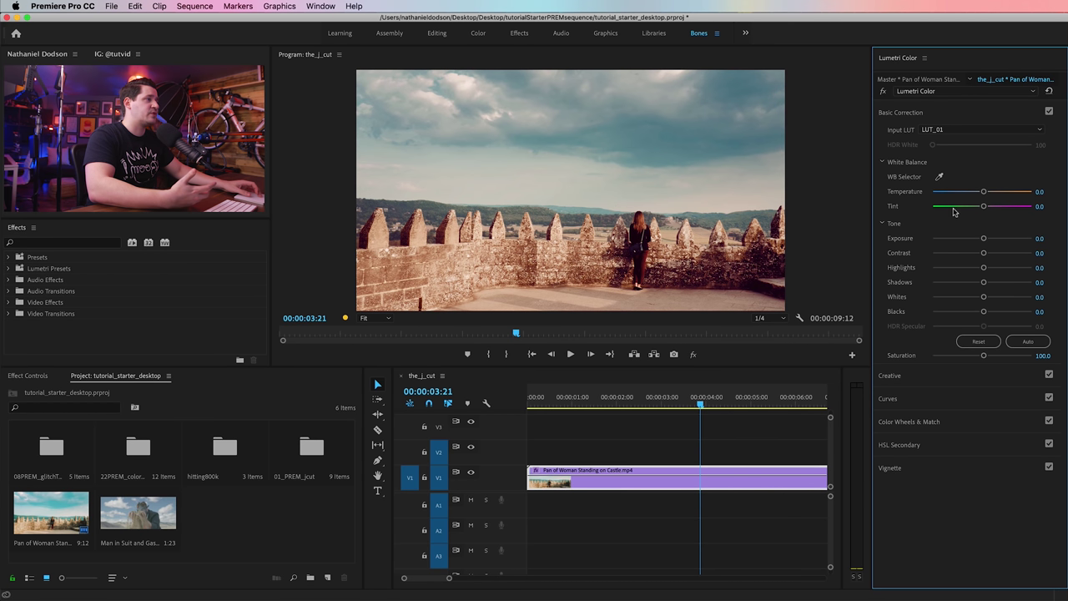
# Browse the Lumetri Creative, Curves, HSL Secondary and Color Wheels sections, then reopen Basic Correction and return to Photoshop.
pyautogui.click(919, 377)
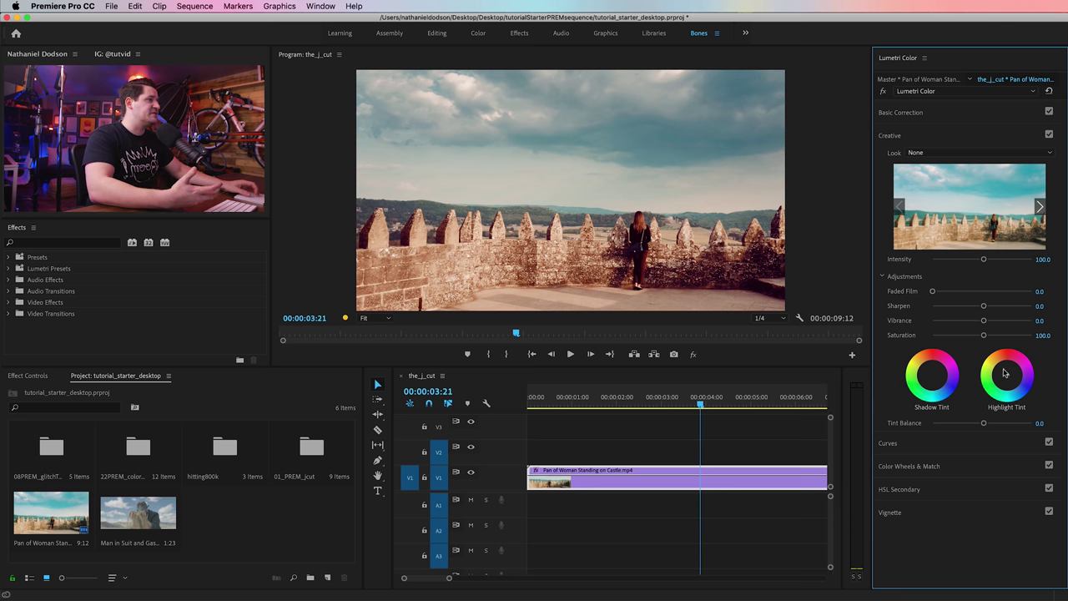
pyautogui.click(908, 443)
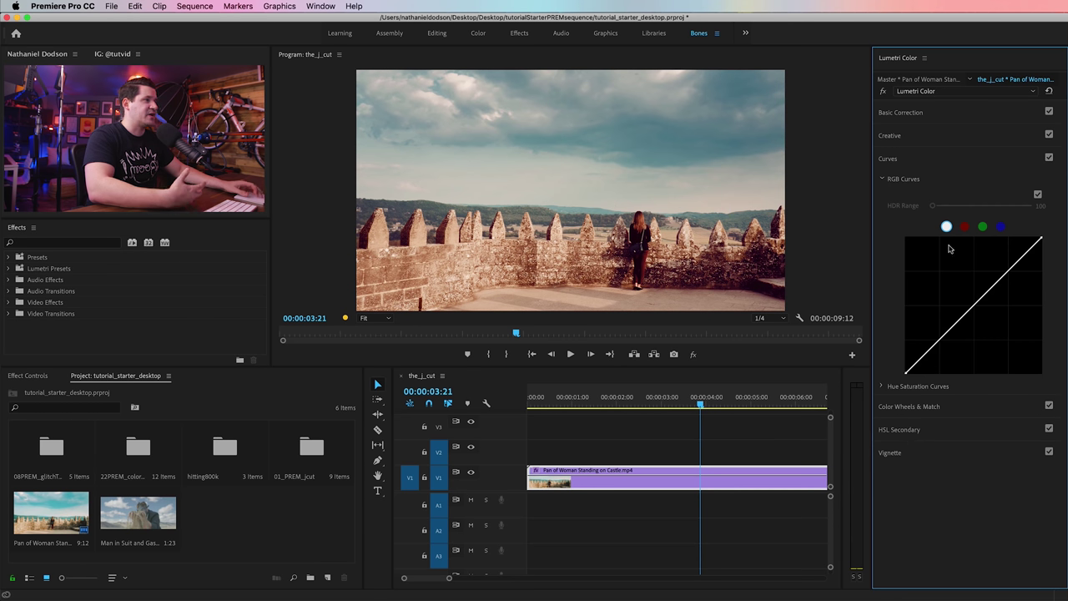
pyautogui.click(909, 434)
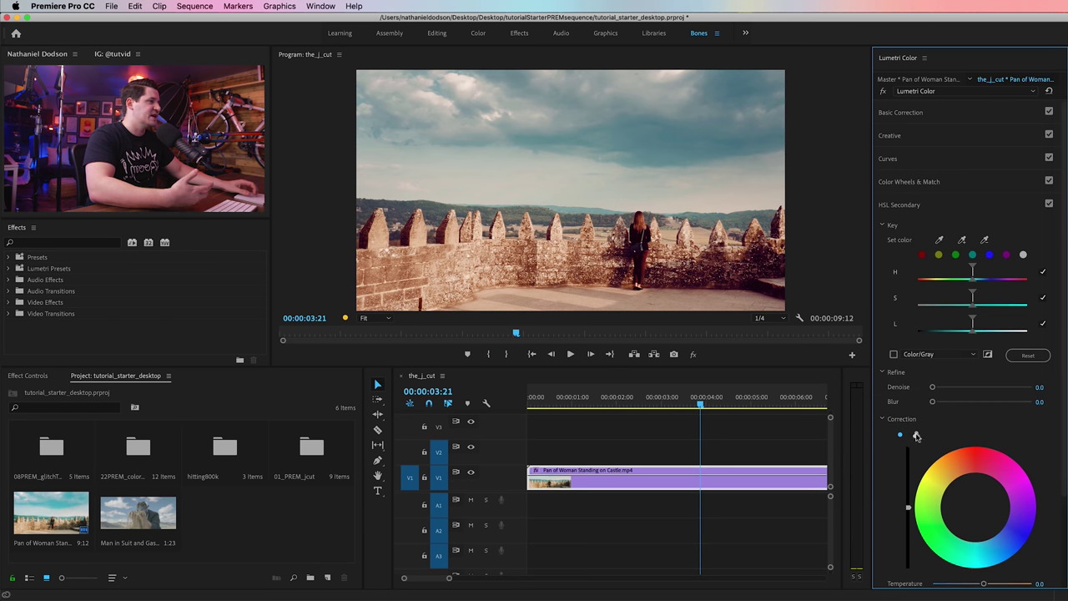
pyautogui.click(915, 204)
pyautogui.click(925, 183)
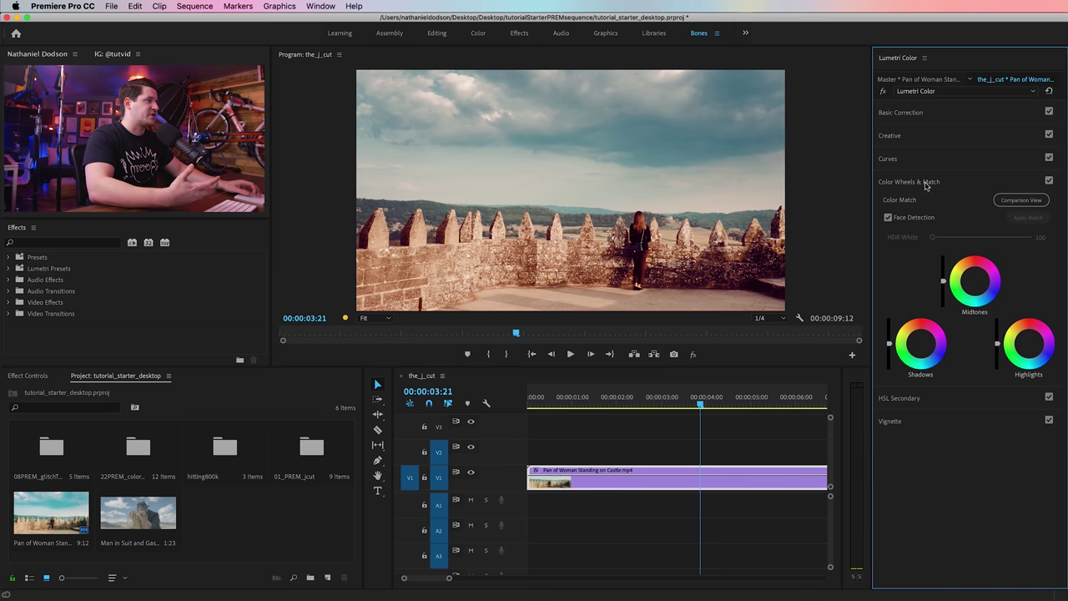
pyautogui.click(949, 181)
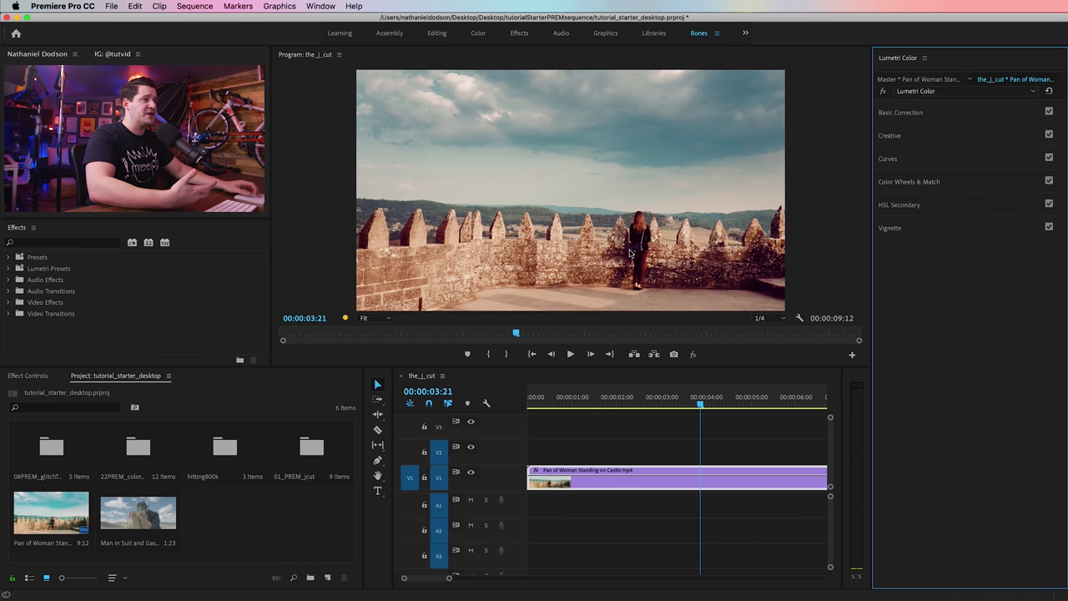
pyautogui.click(902, 112)
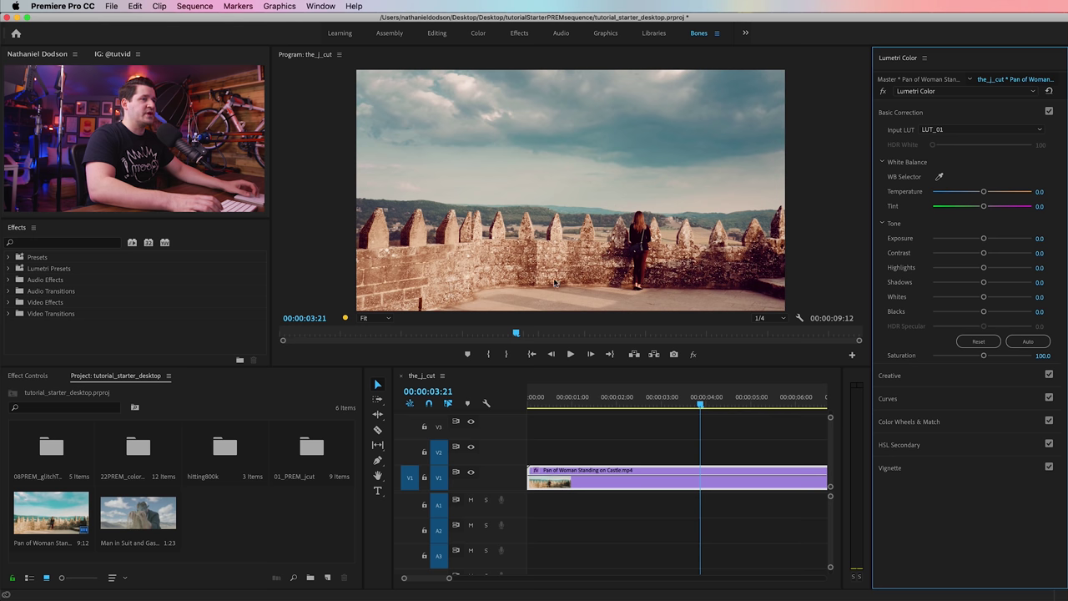
pyautogui.press('super+Tab')
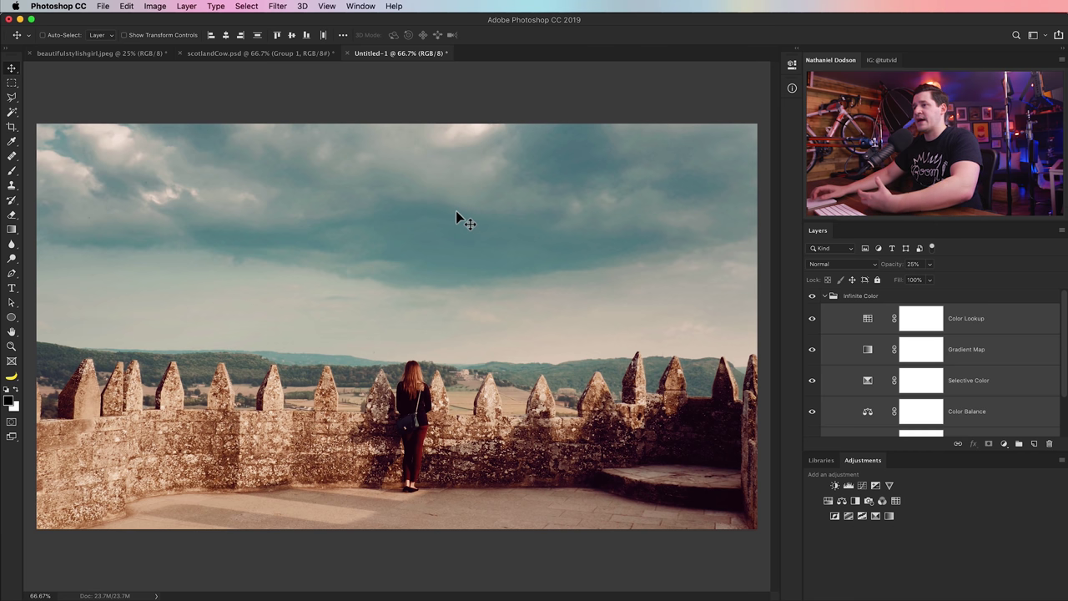
pyautogui.click(353, 6)
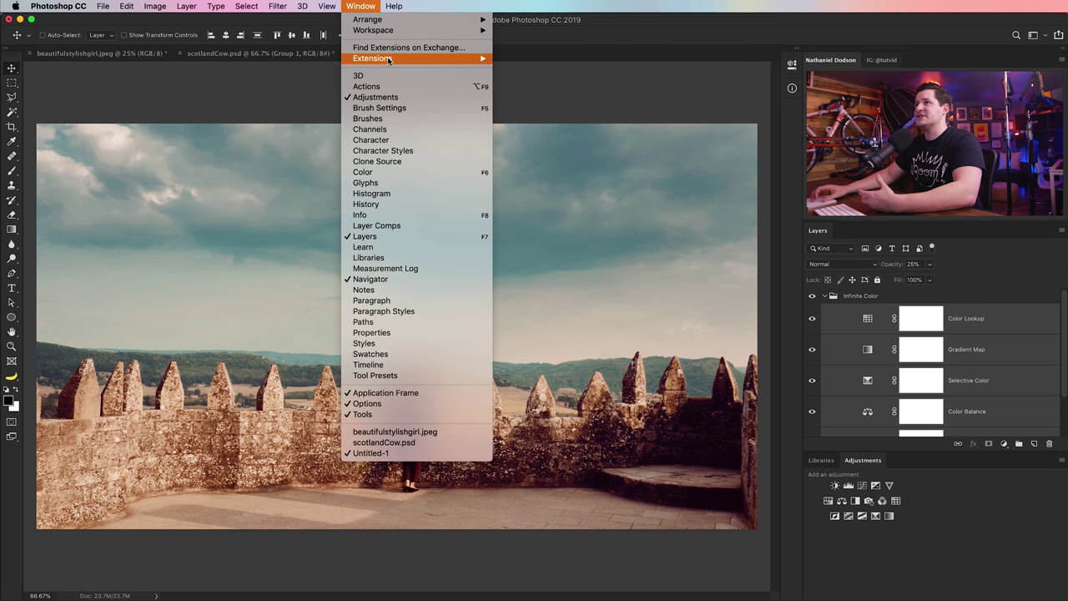
pyautogui.moveTo(467, 53)
pyautogui.click(534, 67)
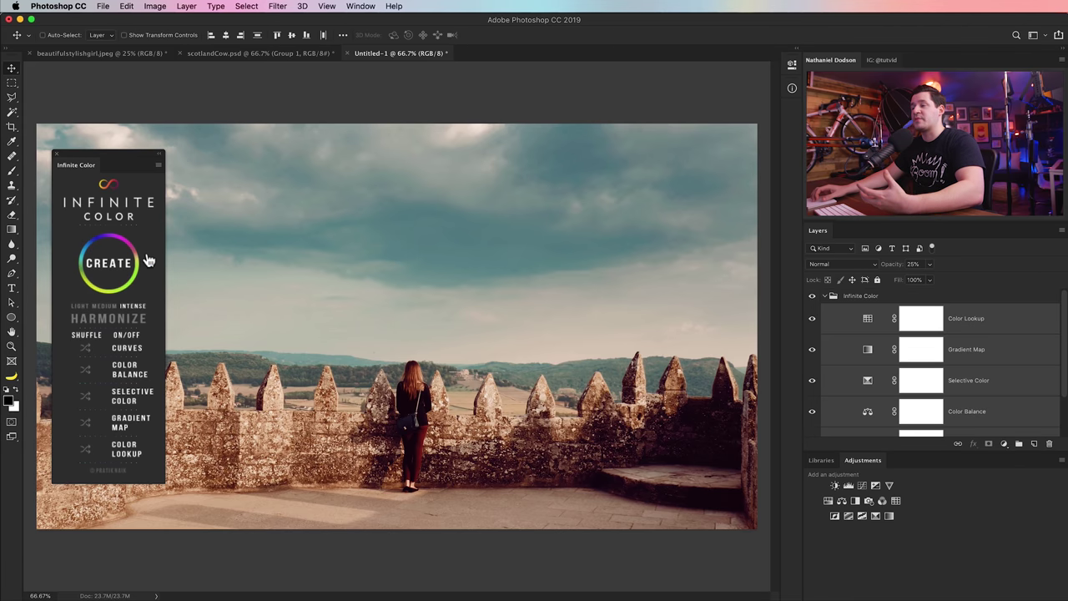
pyautogui.scroll(-2, 866, 353)
pyautogui.scroll(2, 869, 353)
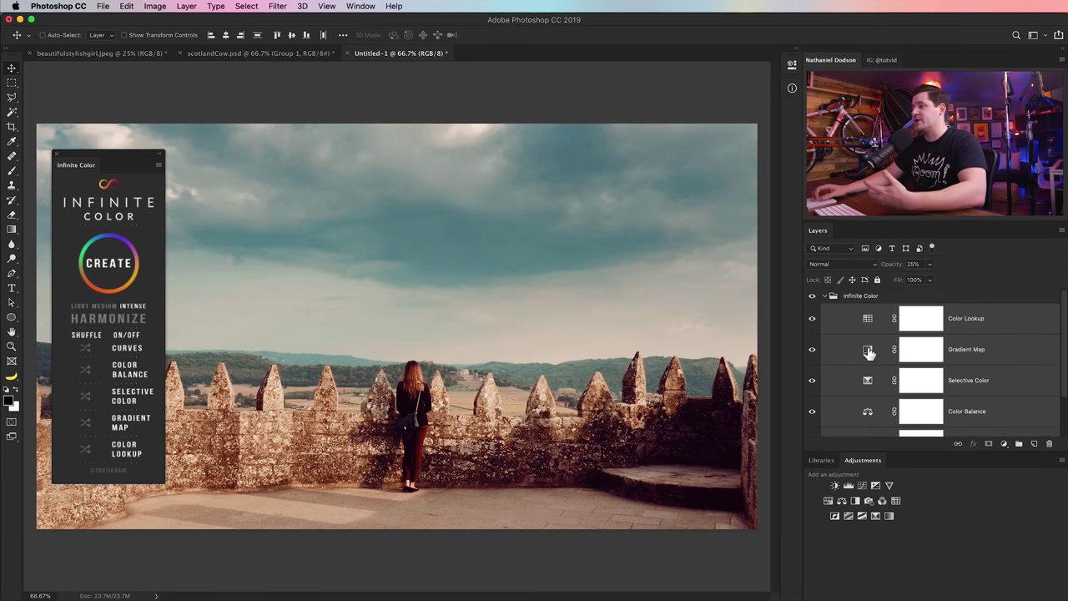
pyautogui.scroll(-2, 873, 378)
pyautogui.scroll(2, 874, 350)
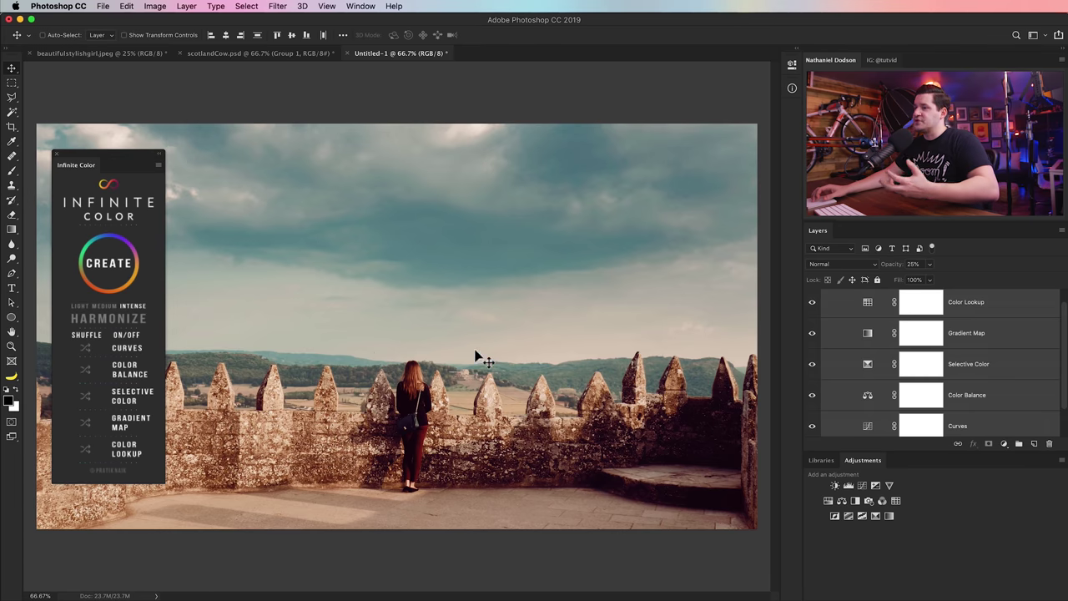
pyautogui.click(56, 155)
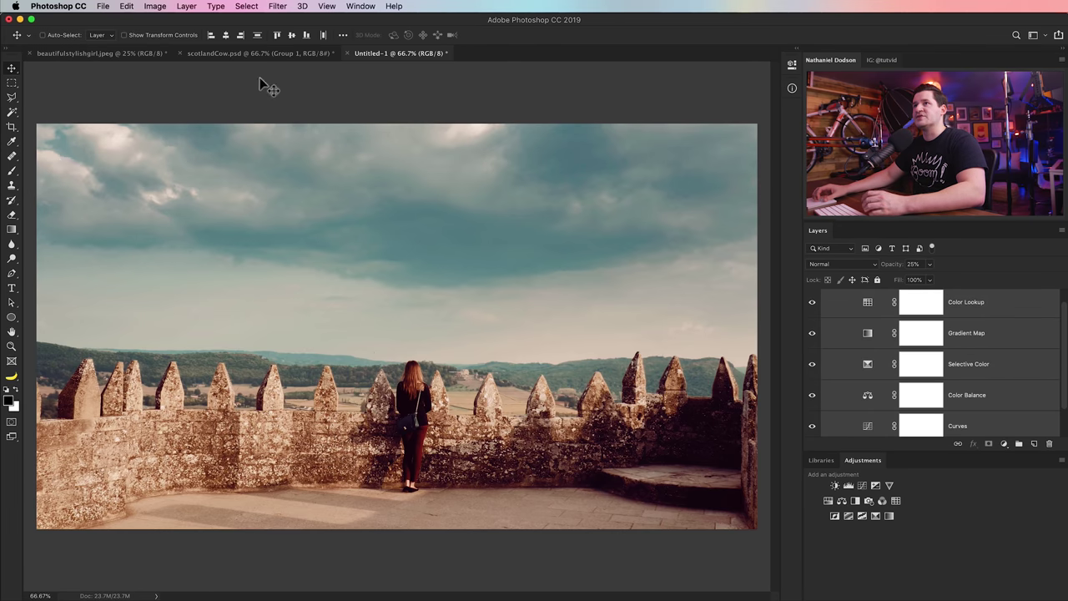
pyautogui.click(347, 53)
# Close Untitled-1 without saving and generate an Infinite Color grade on the cow photo.
pyautogui.click(680, 210)
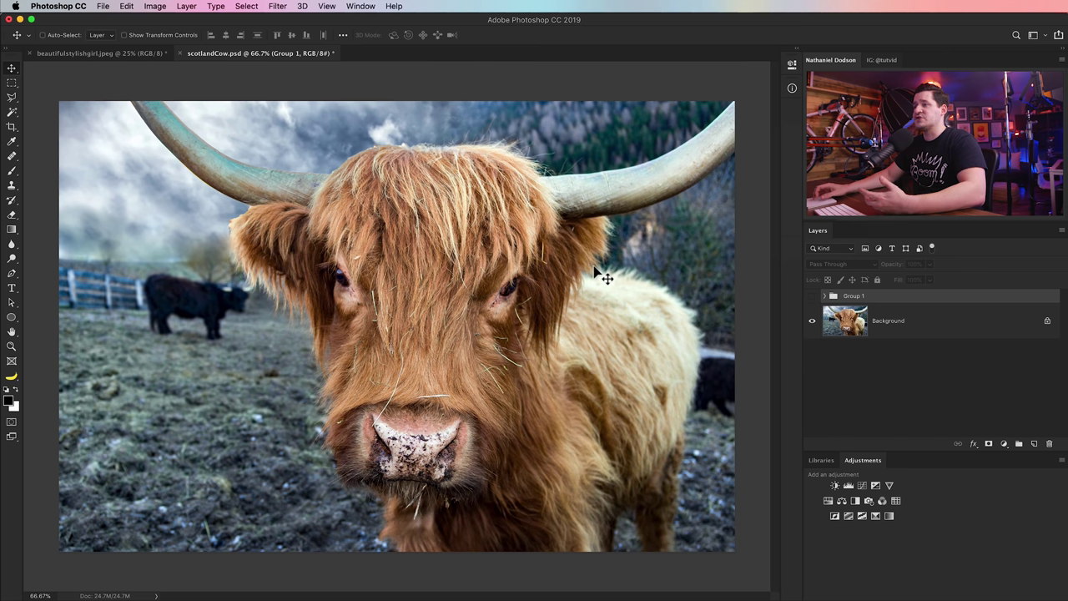
pyautogui.click(361, 6)
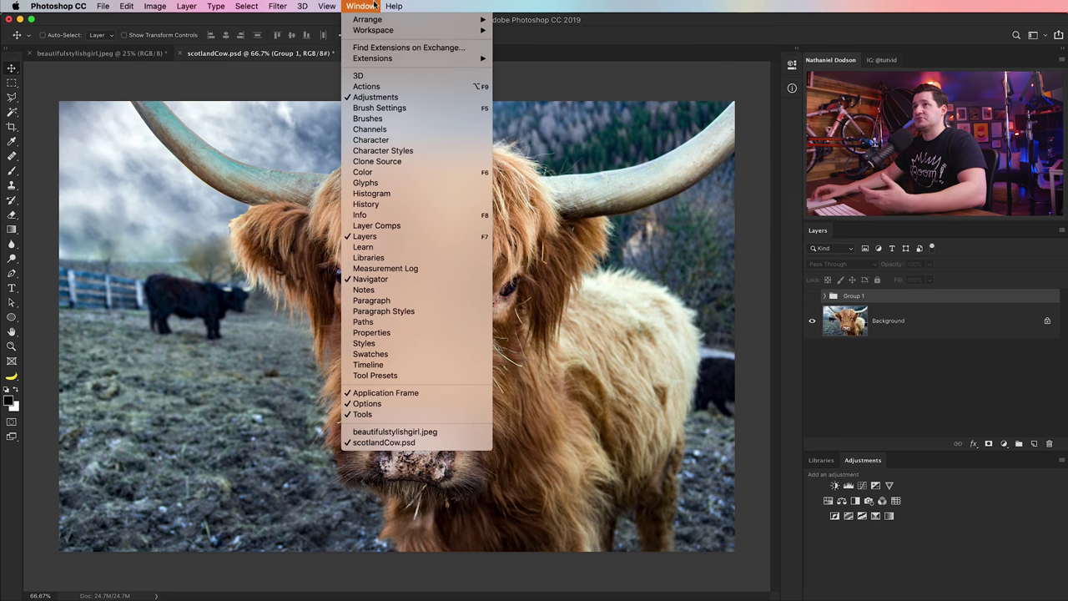
pyautogui.moveTo(384, 58)
pyautogui.click(526, 75)
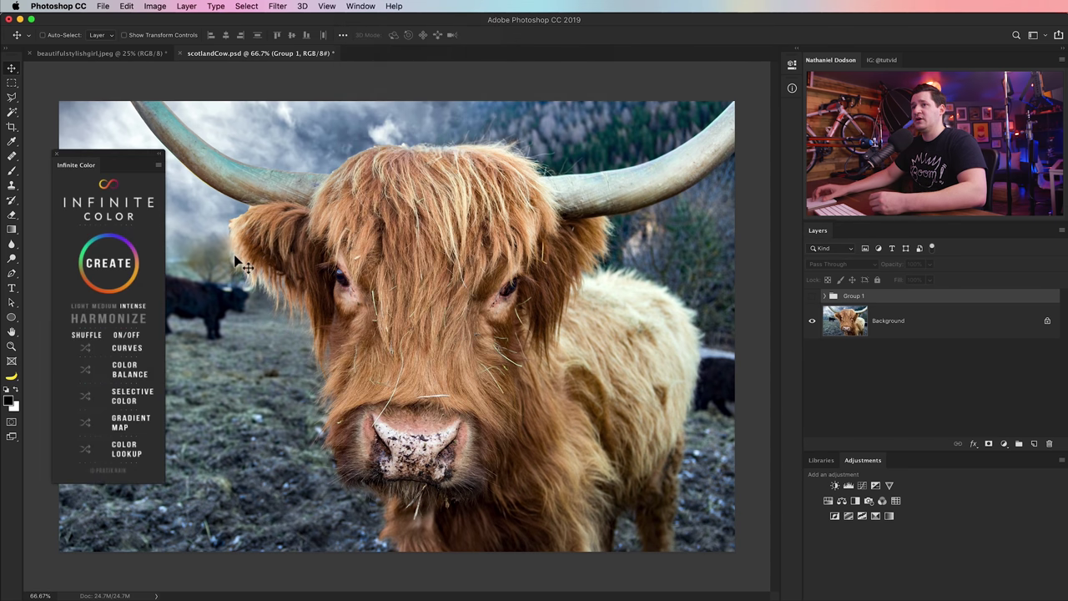
pyautogui.click(107, 265)
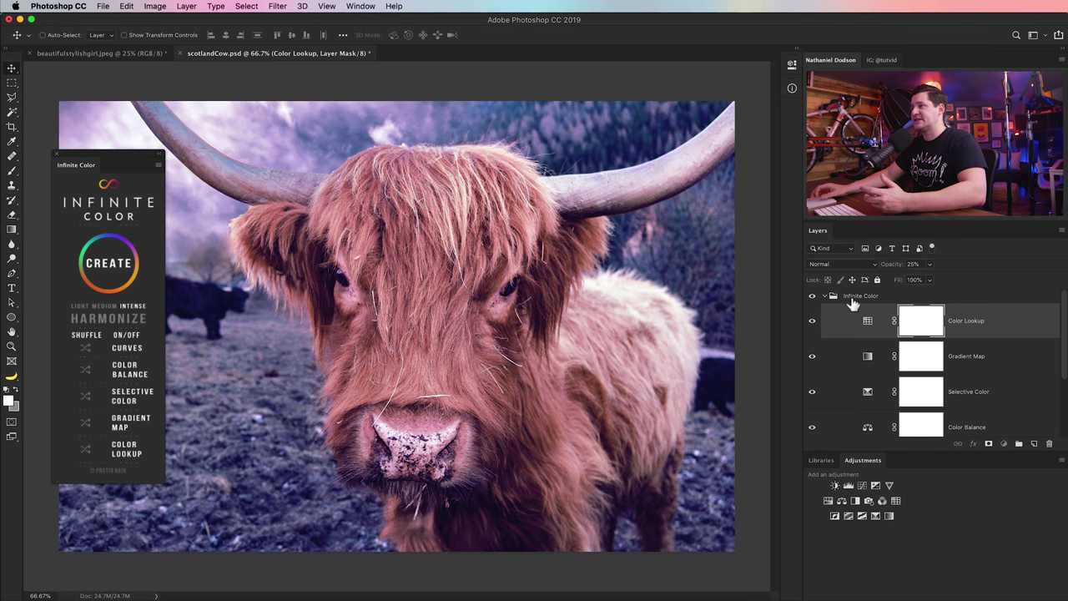
# Delete the Infinite Color group, select the Background layer and close the Infinite Color panel.
pyautogui.click(851, 298)
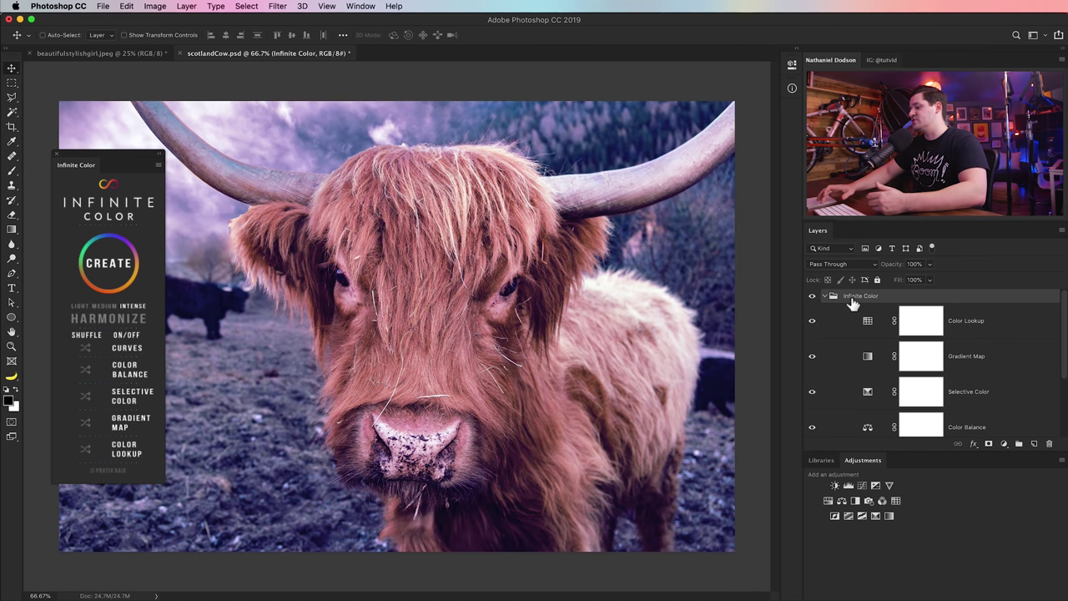
pyautogui.press('Delete')
pyautogui.click(840, 321)
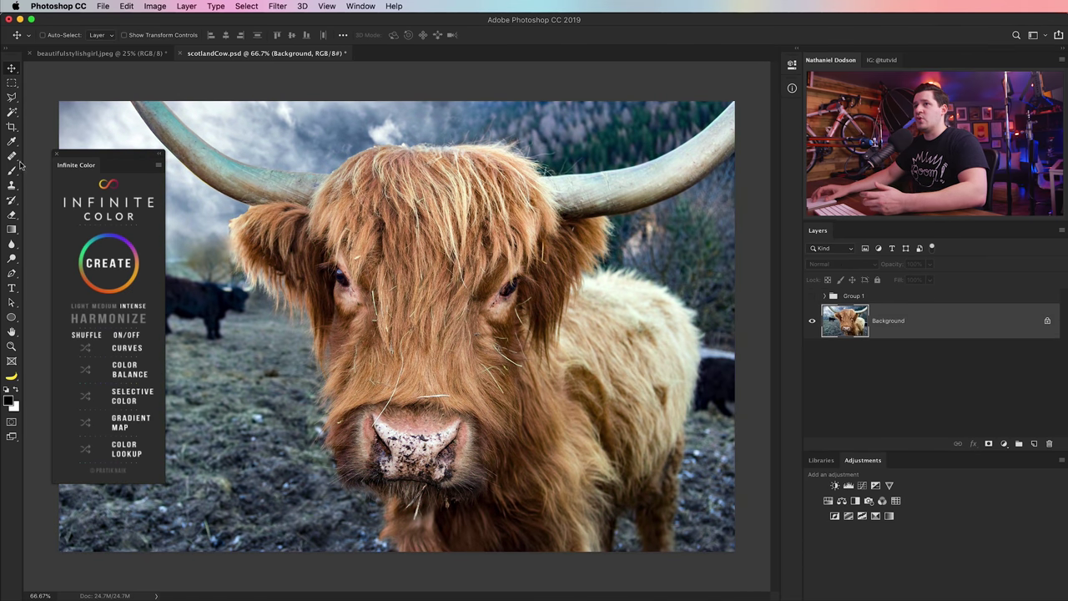
pyautogui.click(56, 155)
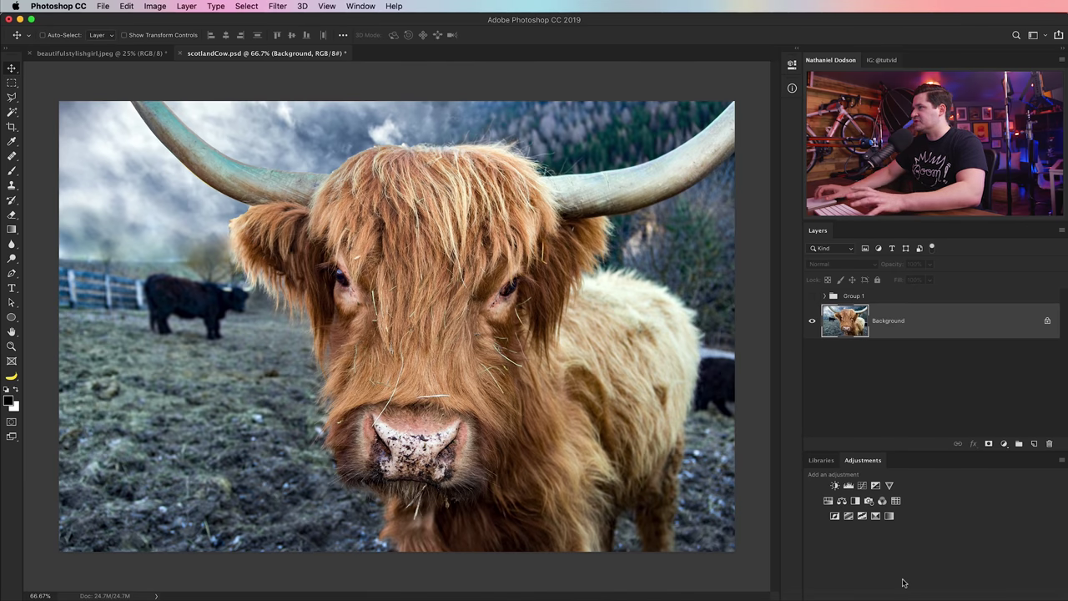
# Add a Black & White adjustment with Yellows 126, Blues -34 and Cyans -2.
pyautogui.click(855, 502)
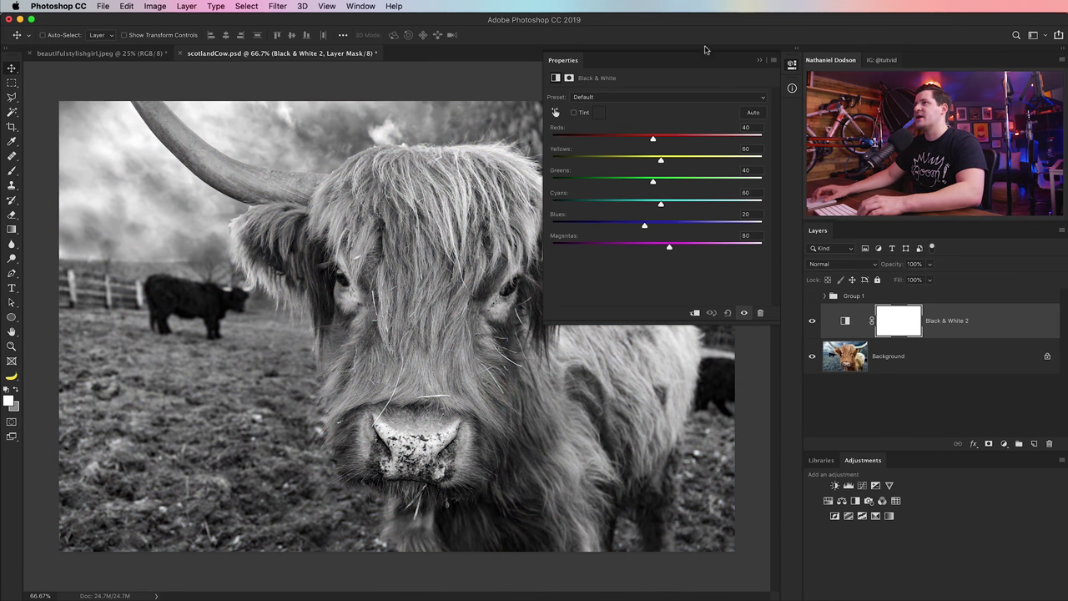
pyautogui.moveTo(703, 62); pyautogui.dragTo(177, 246)
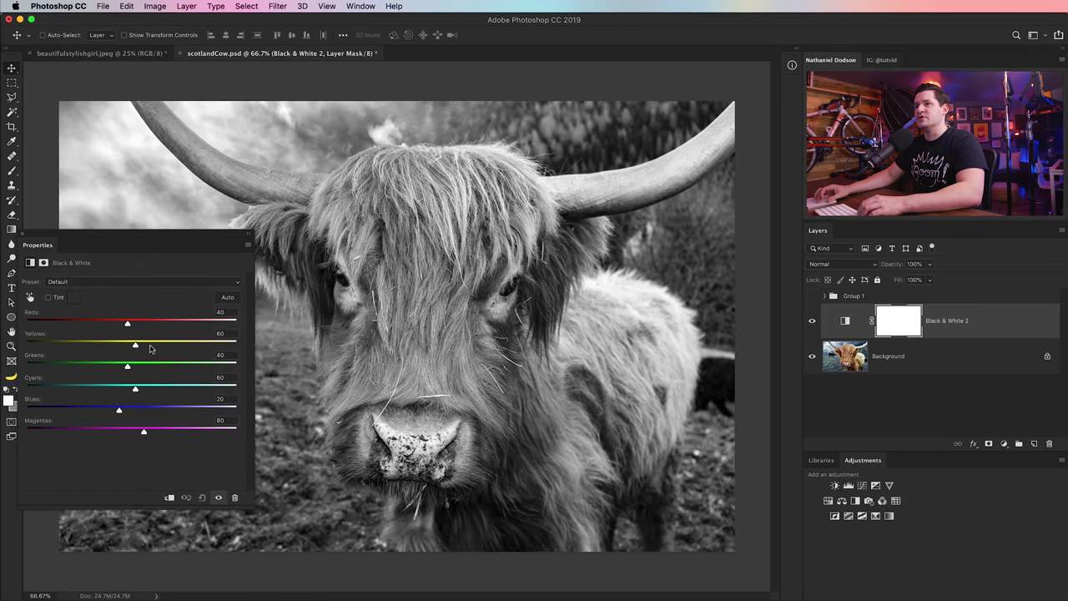
pyautogui.moveTo(151, 349); pyautogui.dragTo(164, 347)
pyautogui.moveTo(146, 232); pyautogui.dragTo(212, 266)
pyautogui.moveTo(183, 445); pyautogui.dragTo(173, 424)
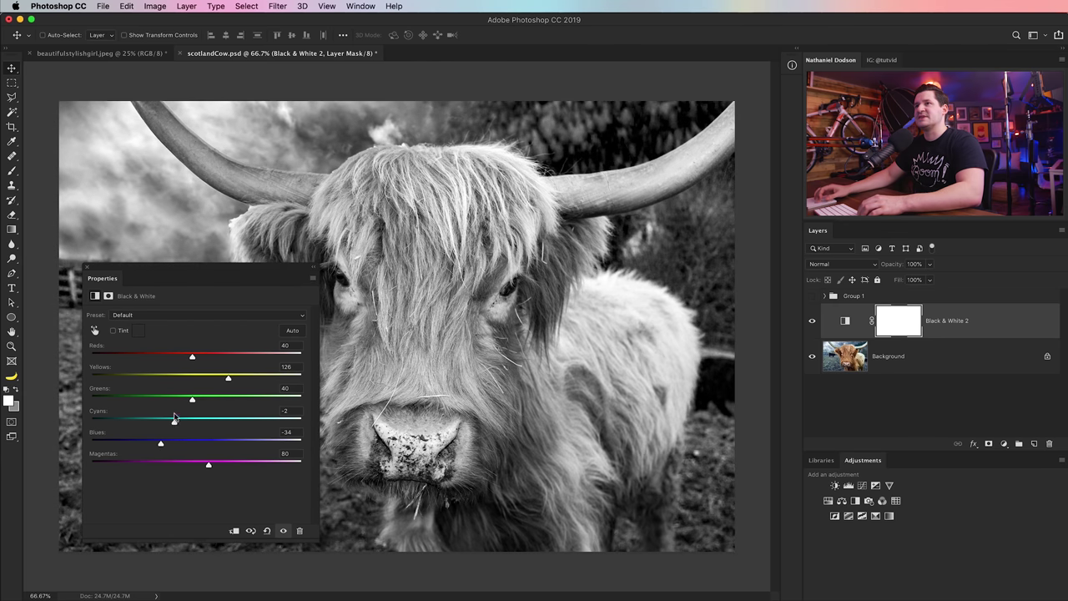
pyautogui.moveTo(97, 281); pyautogui.dragTo(85, 329)
pyautogui.click(812, 321)
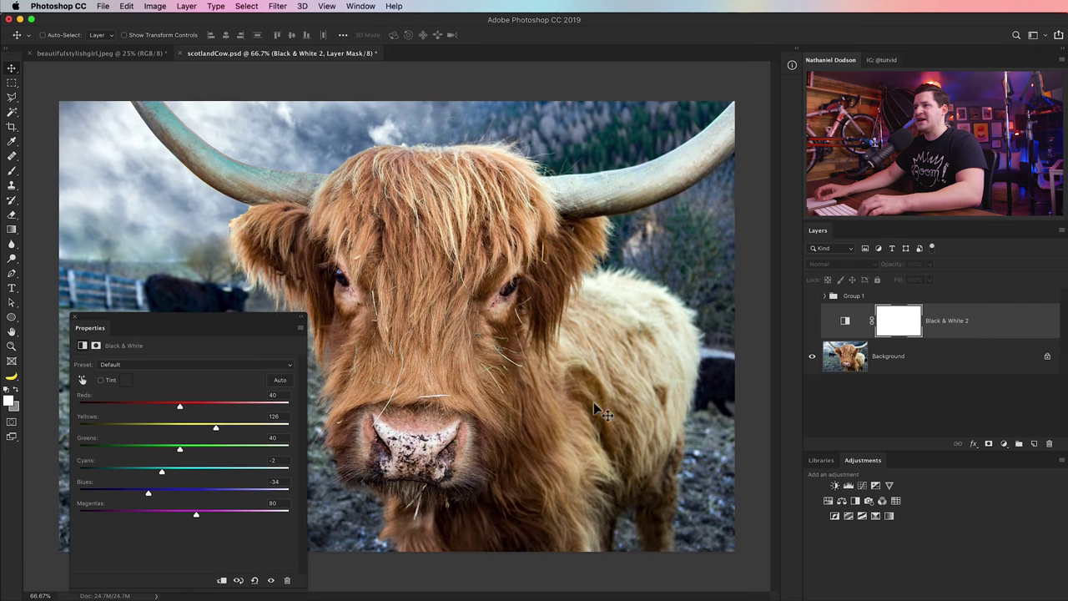
pyautogui.click(812, 320)
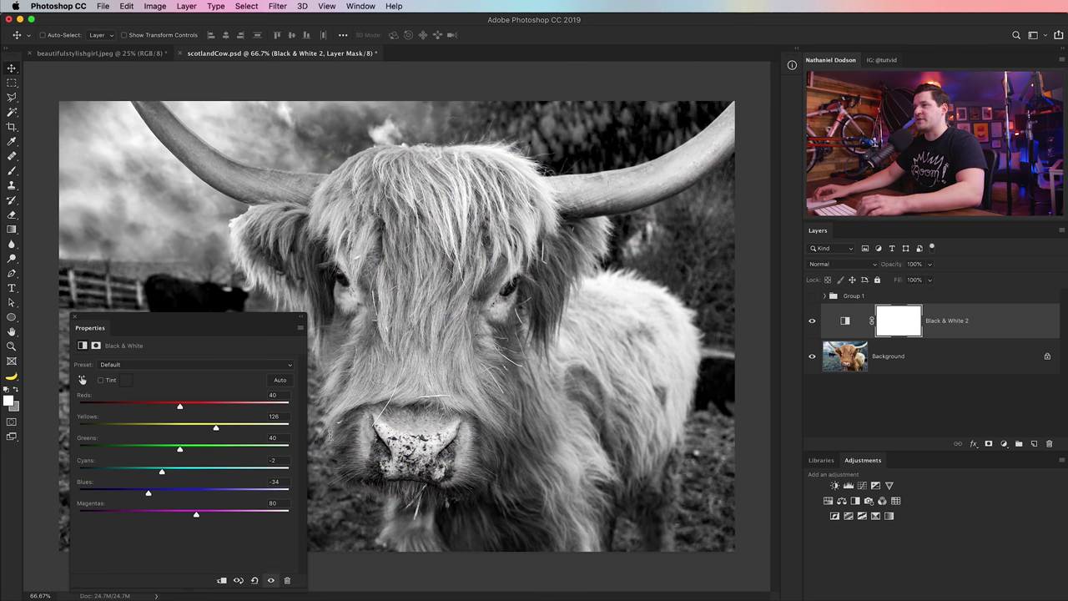
# Blend the Black & White layer in Overlay at 37% opacity, comparing it on and off.
pyautogui.click(839, 265)
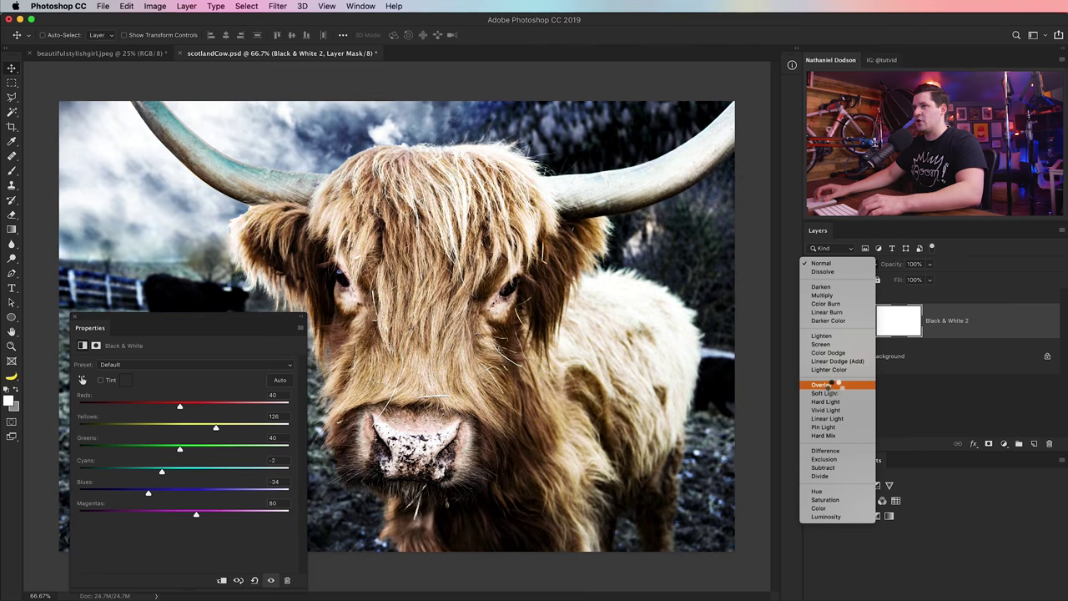
pyautogui.click(837, 384)
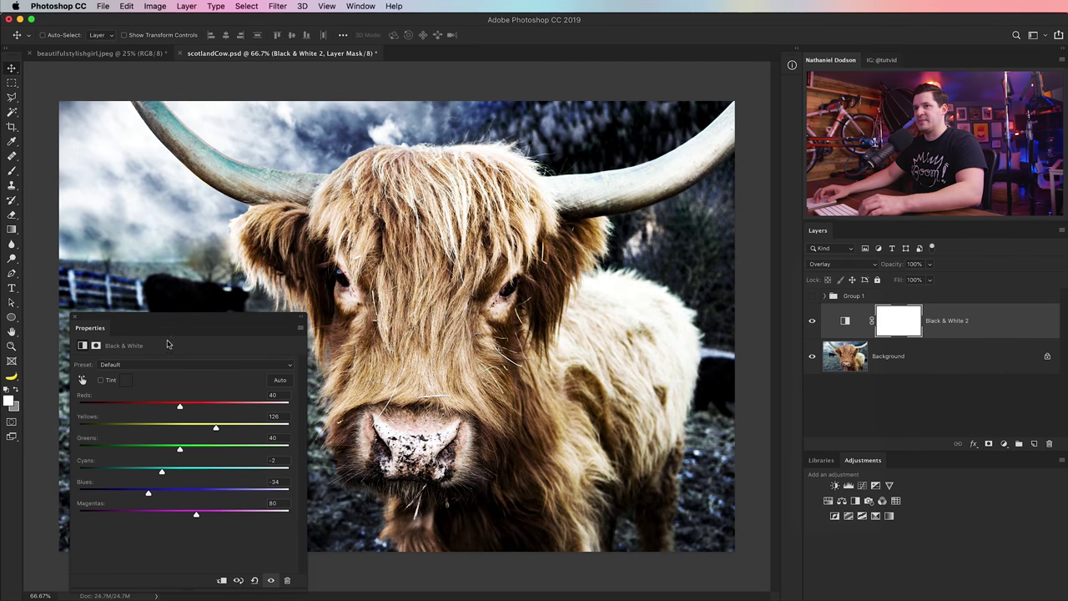
pyautogui.doubleClick(80, 327)
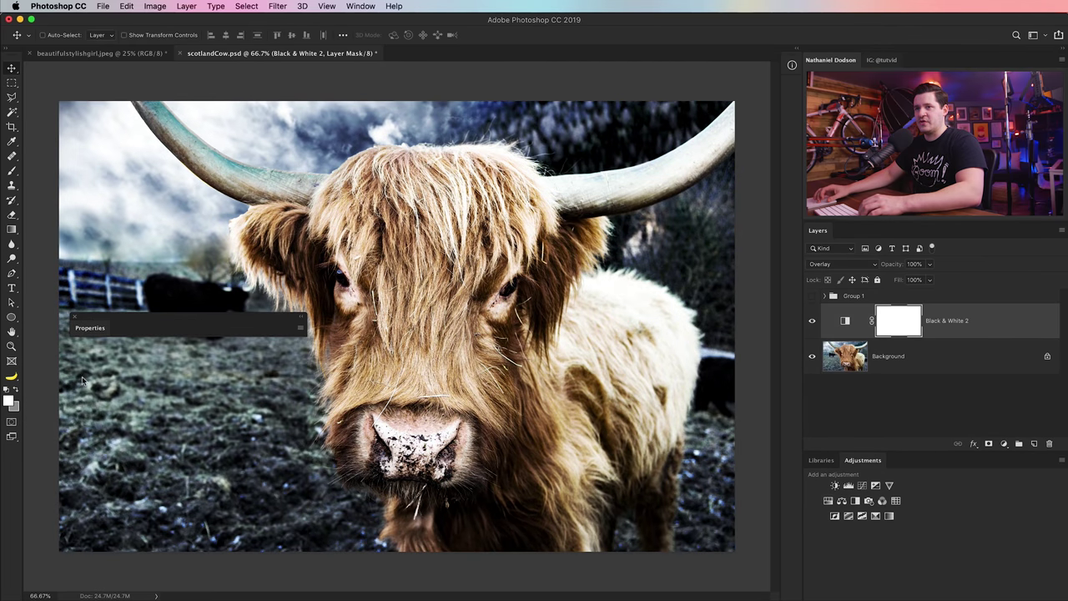
pyautogui.moveTo(117, 318); pyautogui.dragTo(84, 77)
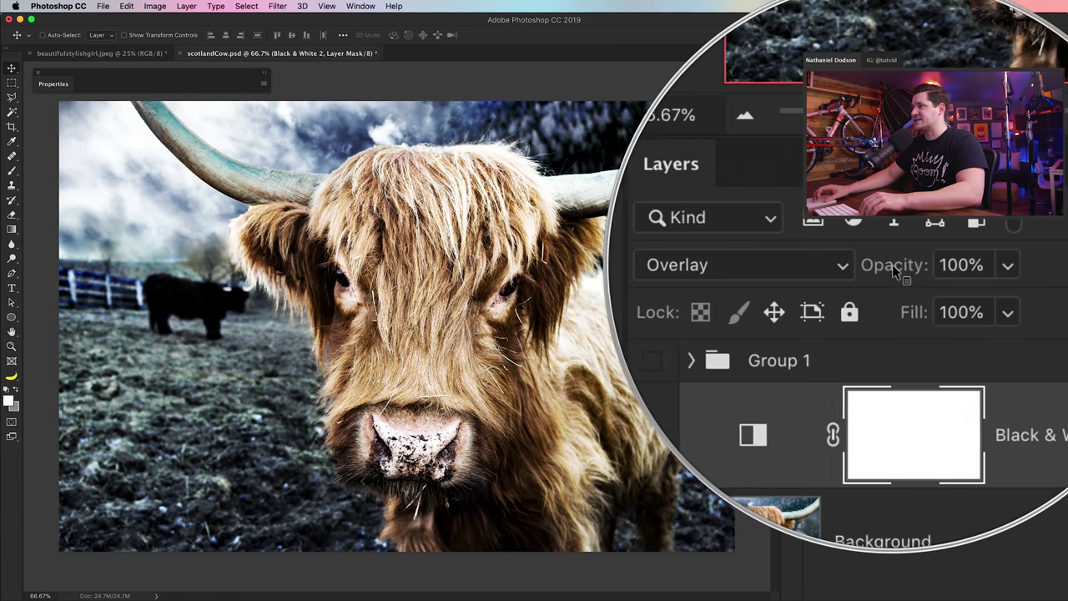
pyautogui.click(930, 266)
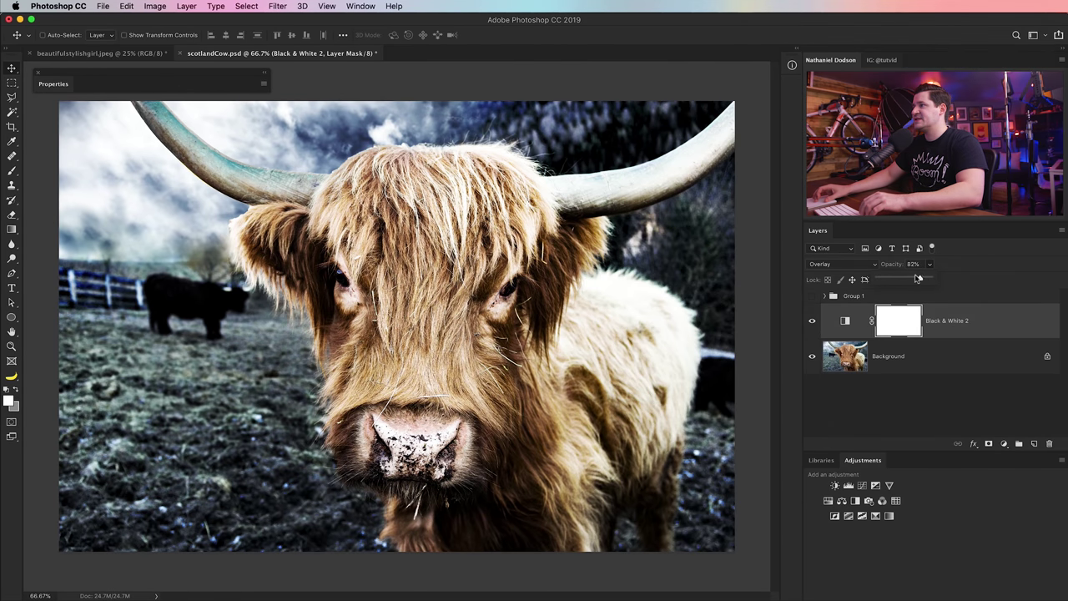
pyautogui.moveTo(889, 279); pyautogui.dragTo(896, 279)
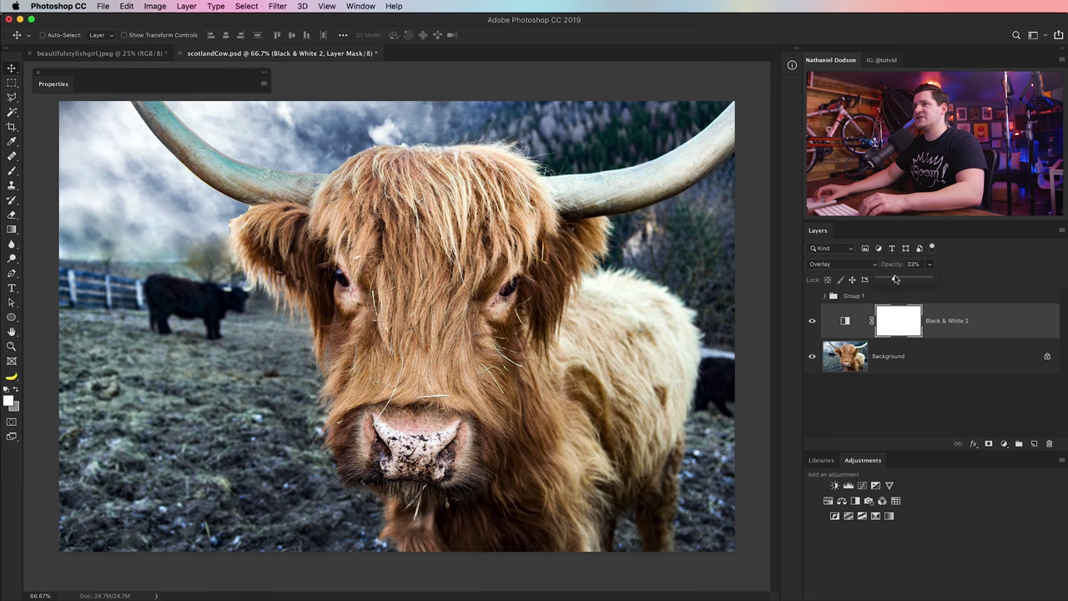
pyautogui.click(814, 322)
pyautogui.click(813, 323)
pyautogui.click(814, 322)
pyautogui.click(813, 322)
pyautogui.click(814, 322)
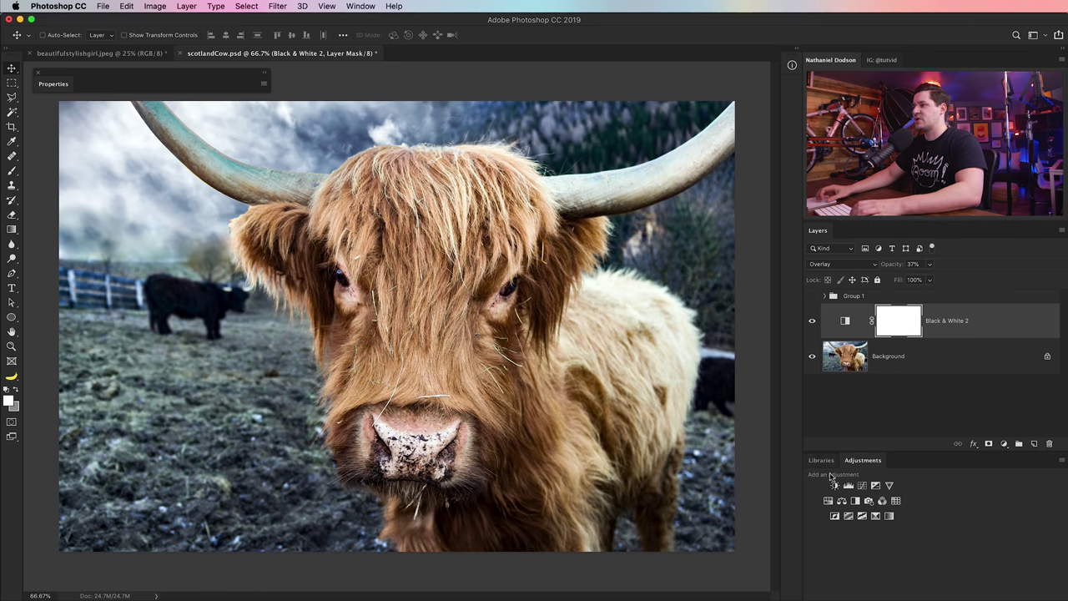
# Add a Hue/Saturation layer and desaturate the blue sky by sampling it on the image.
pyautogui.click(828, 501)
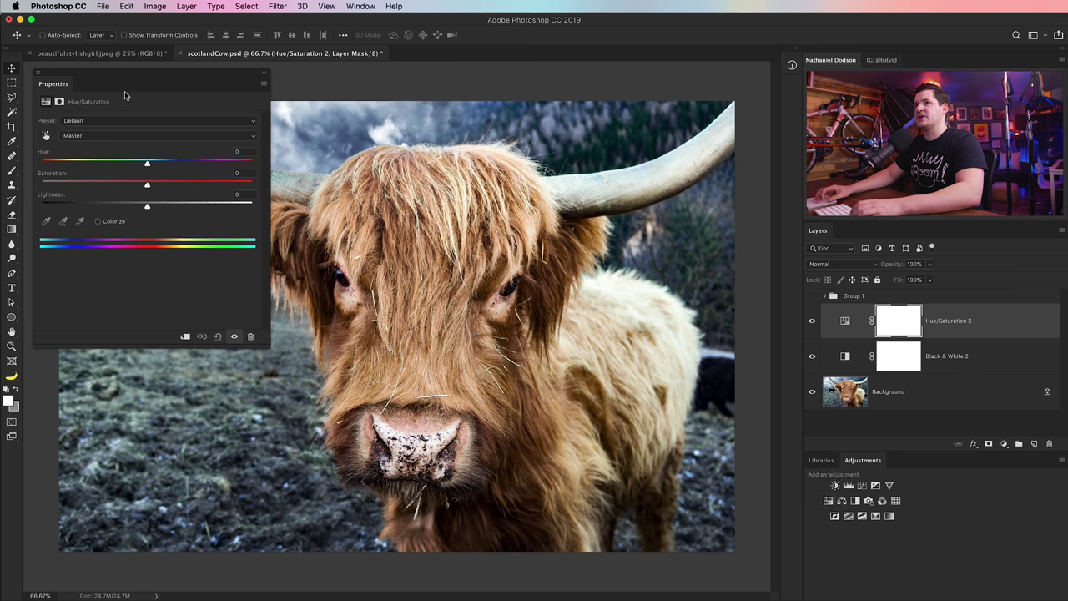
pyautogui.moveTo(139, 77); pyautogui.dragTo(551, 283)
pyautogui.click(458, 342)
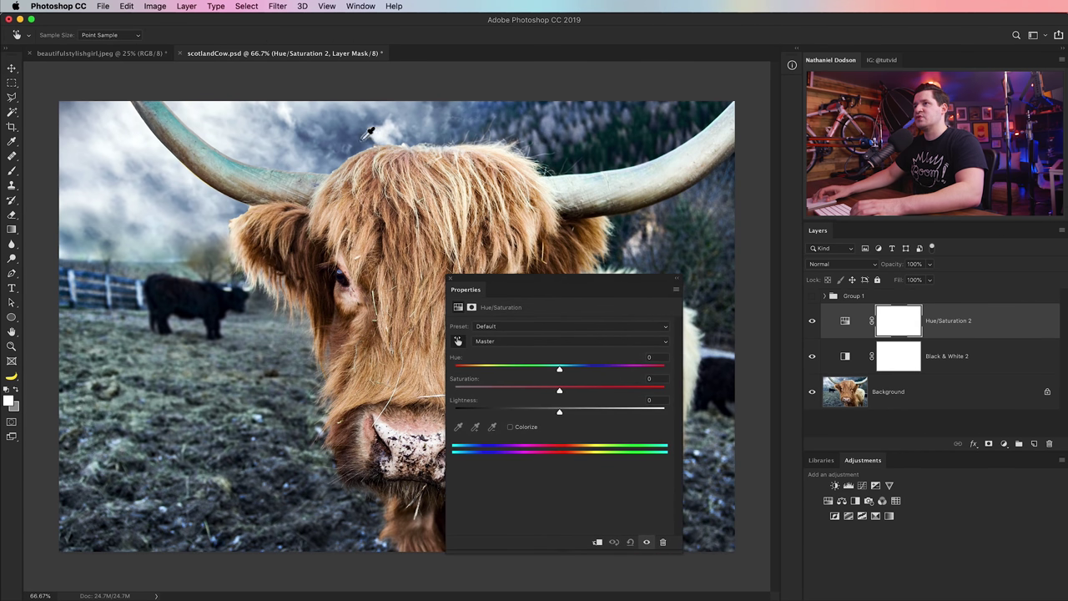
pyautogui.moveTo(350, 119); pyautogui.dragTo(301, 123)
pyautogui.moveTo(488, 289); pyautogui.dragTo(64, 92)
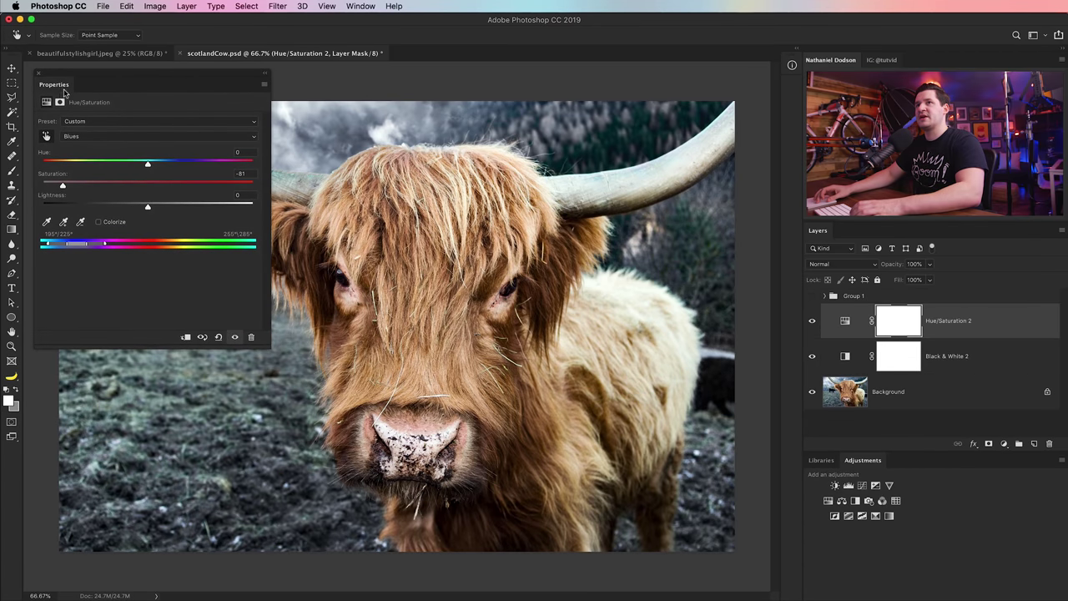
pyautogui.doubleClick(58, 87)
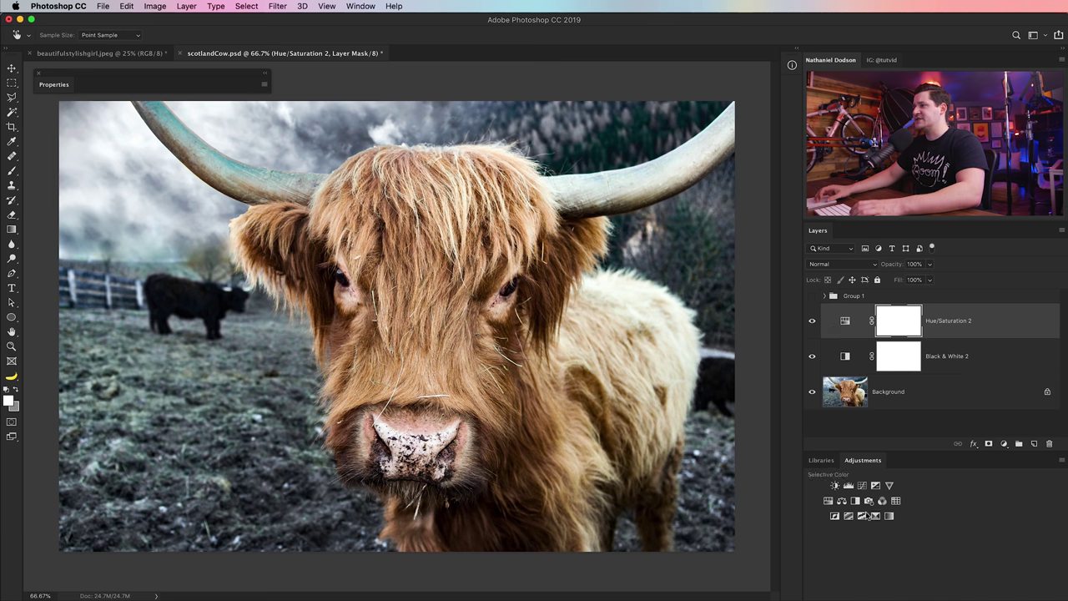
# Add a Levels layer with output levels 21/246 at 82% opacity, then add a Gradient Map layer.
pyautogui.click(848, 488)
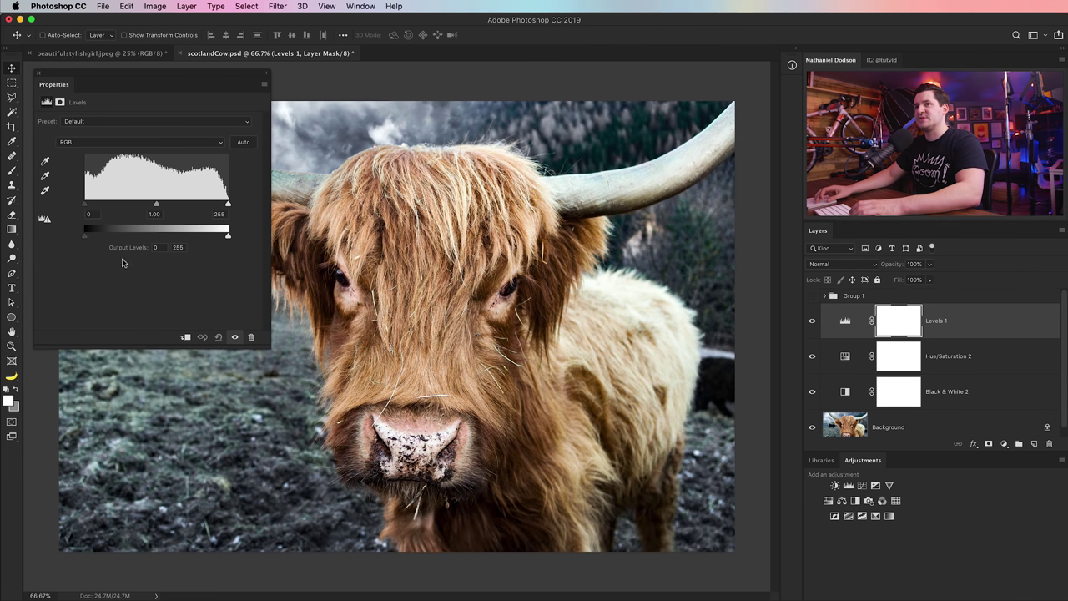
pyautogui.moveTo(86, 239); pyautogui.dragTo(93, 239)
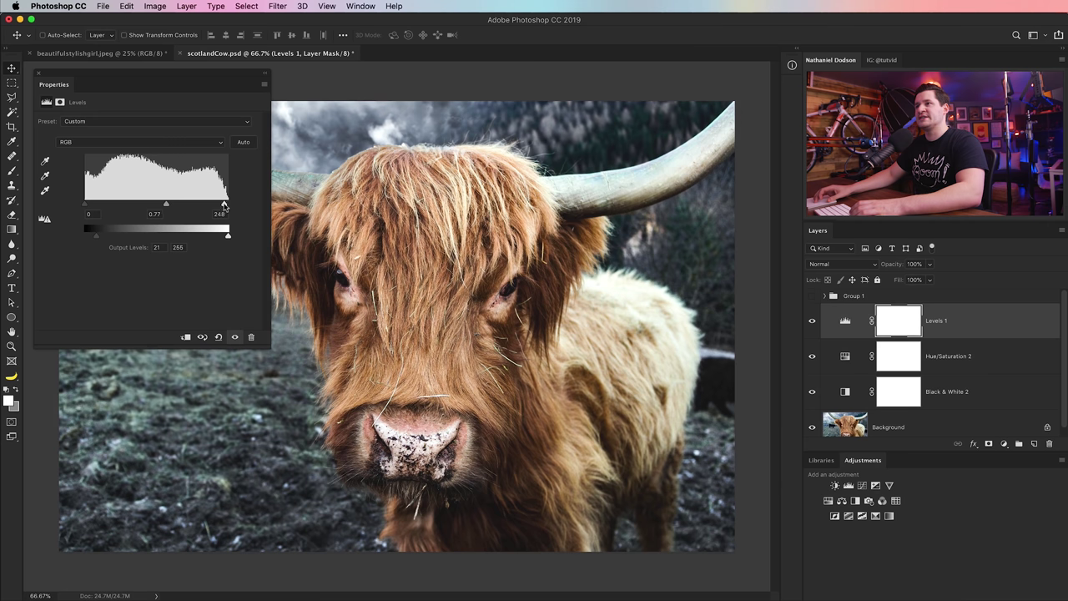
pyautogui.moveTo(227, 237); pyautogui.dragTo(224, 240)
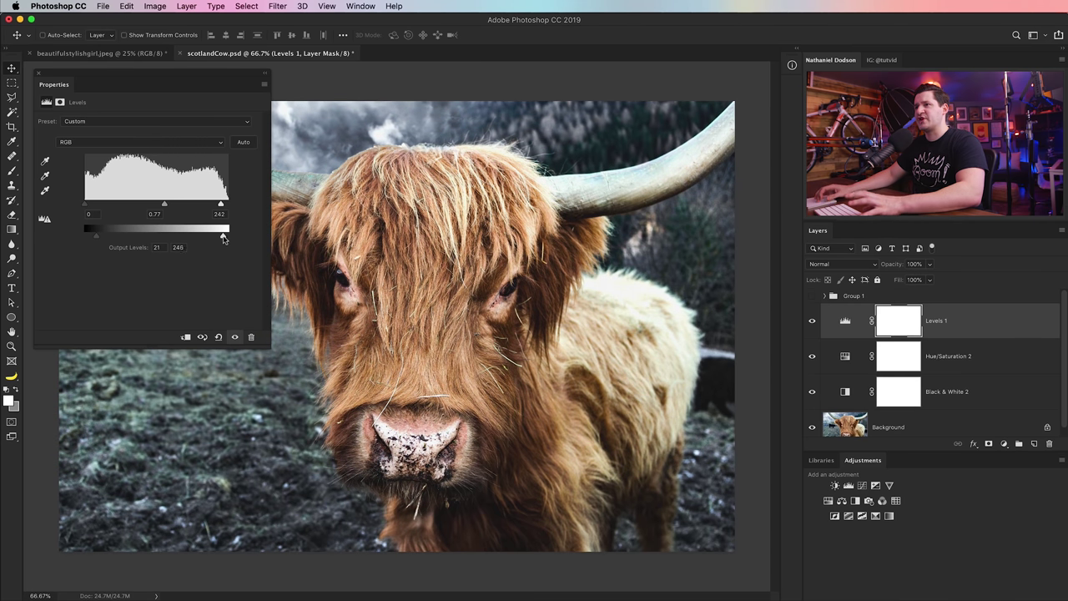
pyautogui.doubleClick(49, 85)
pyautogui.moveTo(893, 271); pyautogui.dragTo(873, 270)
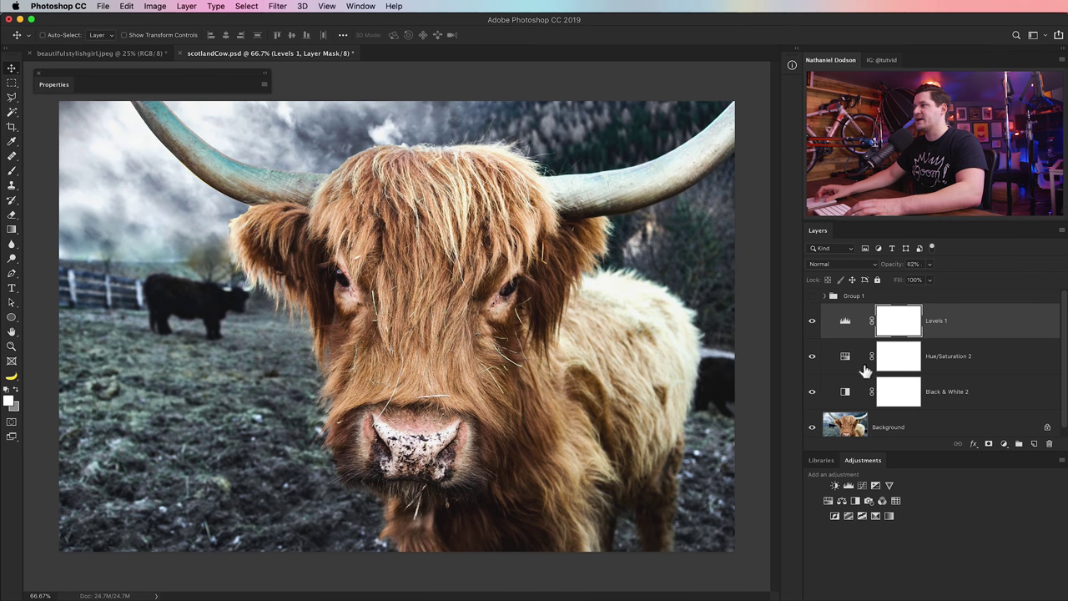
pyautogui.click(814, 322)
pyautogui.click(814, 322)
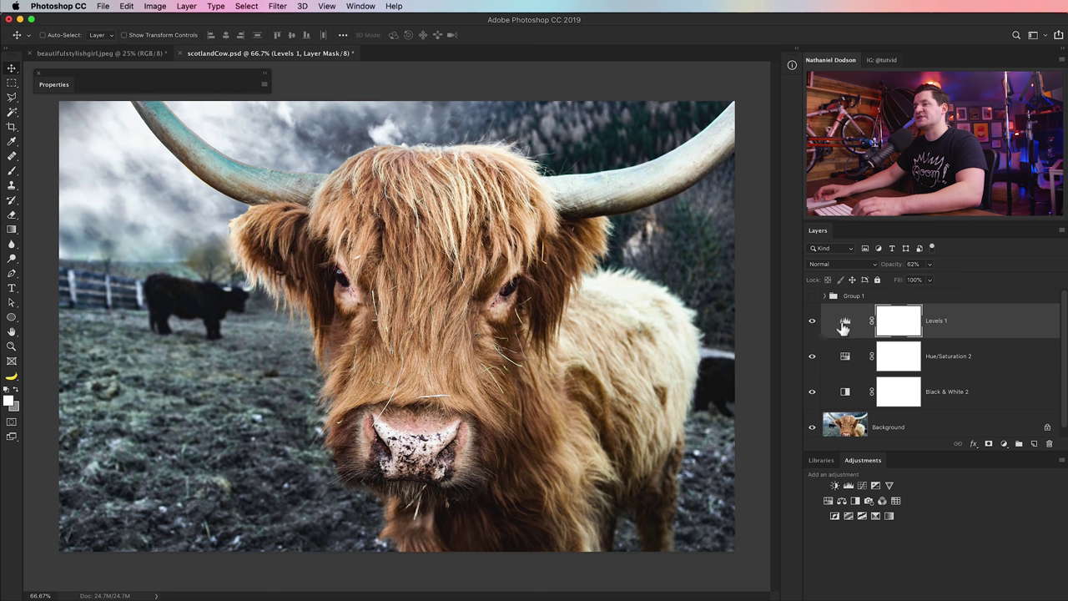
pyautogui.click(889, 516)
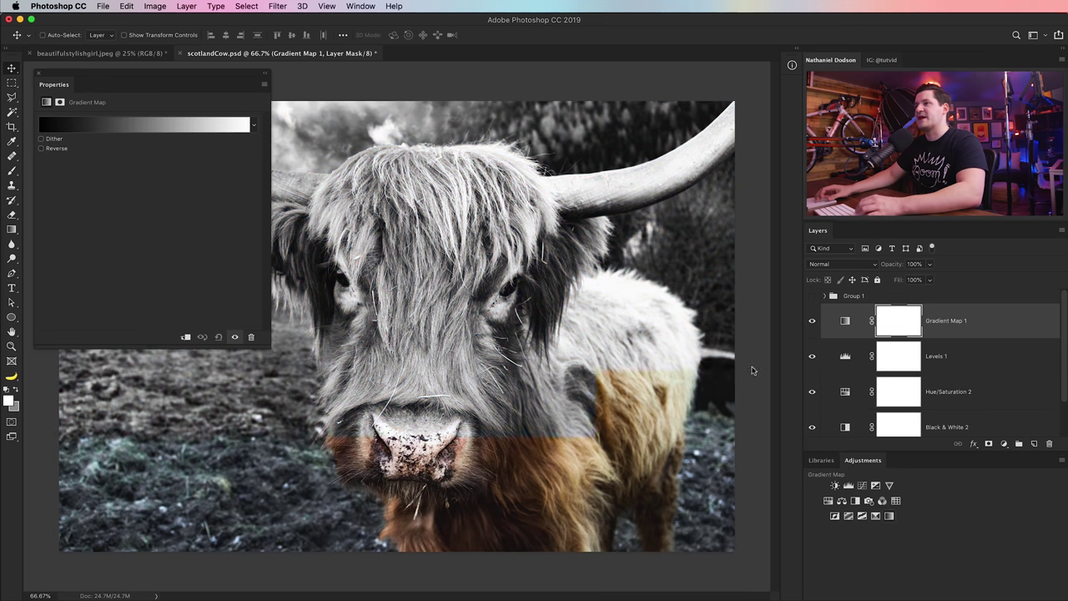
# Give the Gradient Map the blue-to-yellow preset and confirm its dark left stop colour.
pyautogui.click(126, 129)
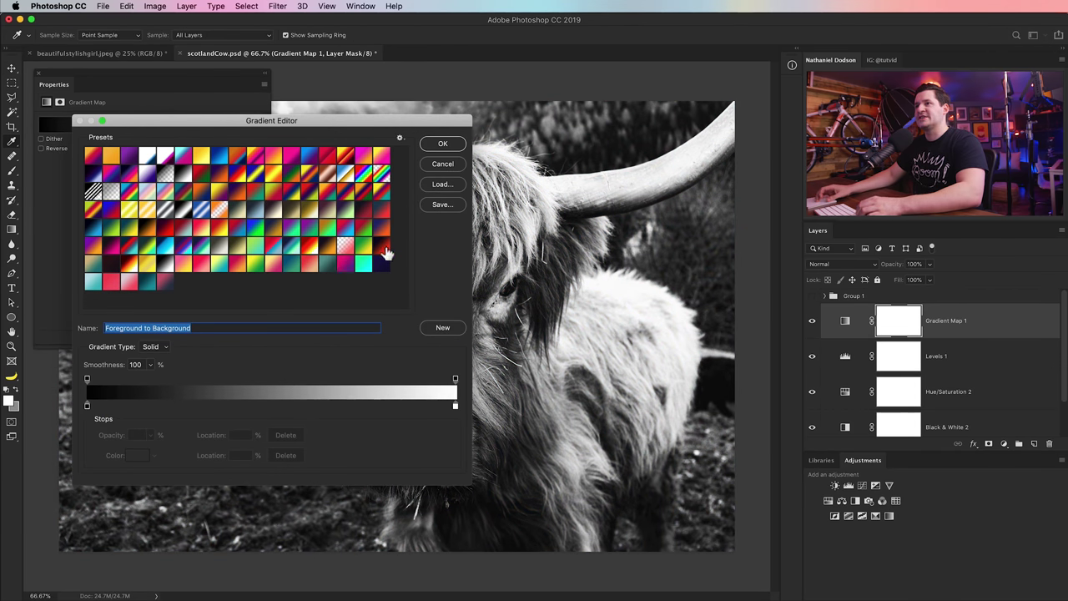
pyautogui.click(327, 250)
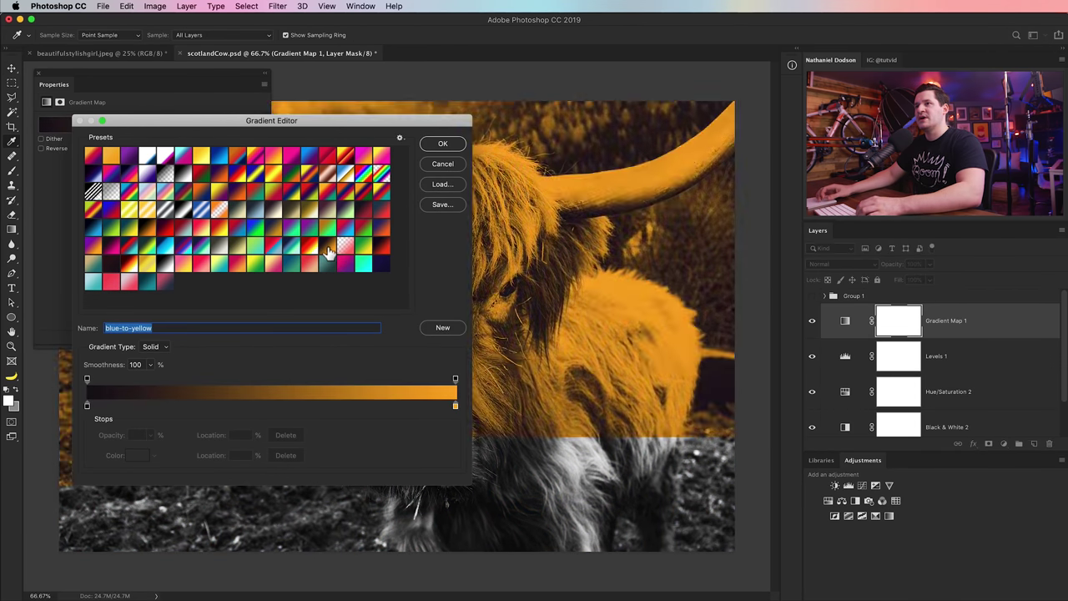
pyautogui.click(88, 406)
pyautogui.doubleClick(88, 406)
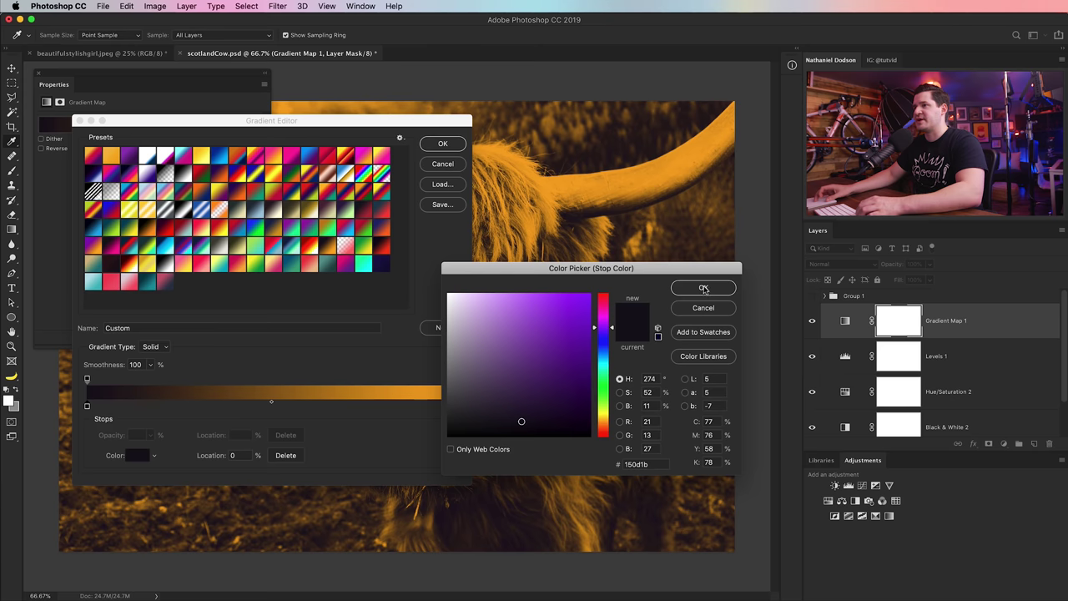
pyautogui.click(704, 289)
pyautogui.click(442, 143)
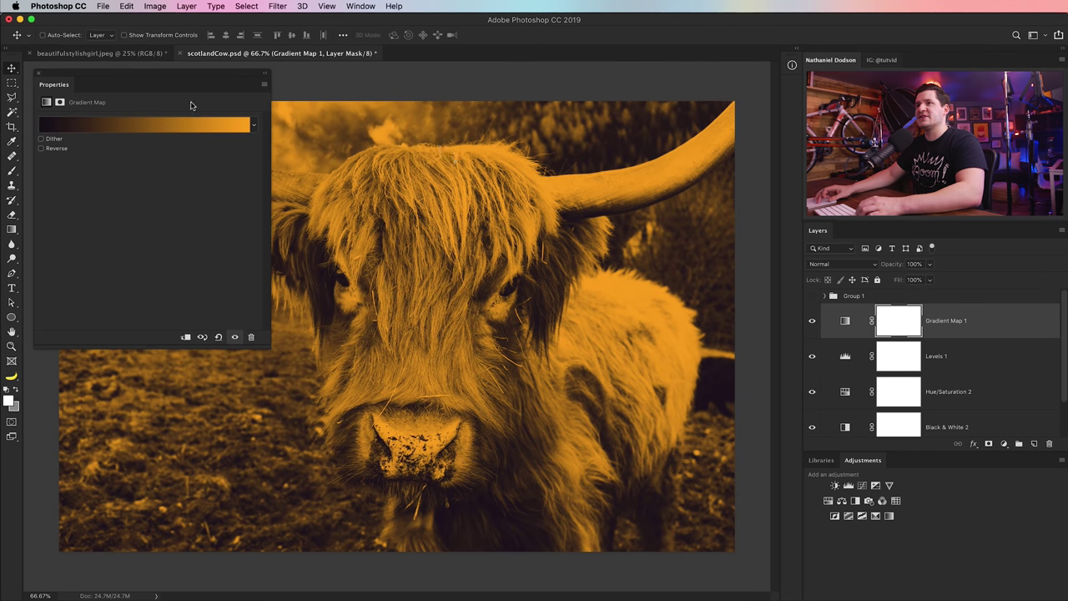
pyautogui.doubleClick(58, 85)
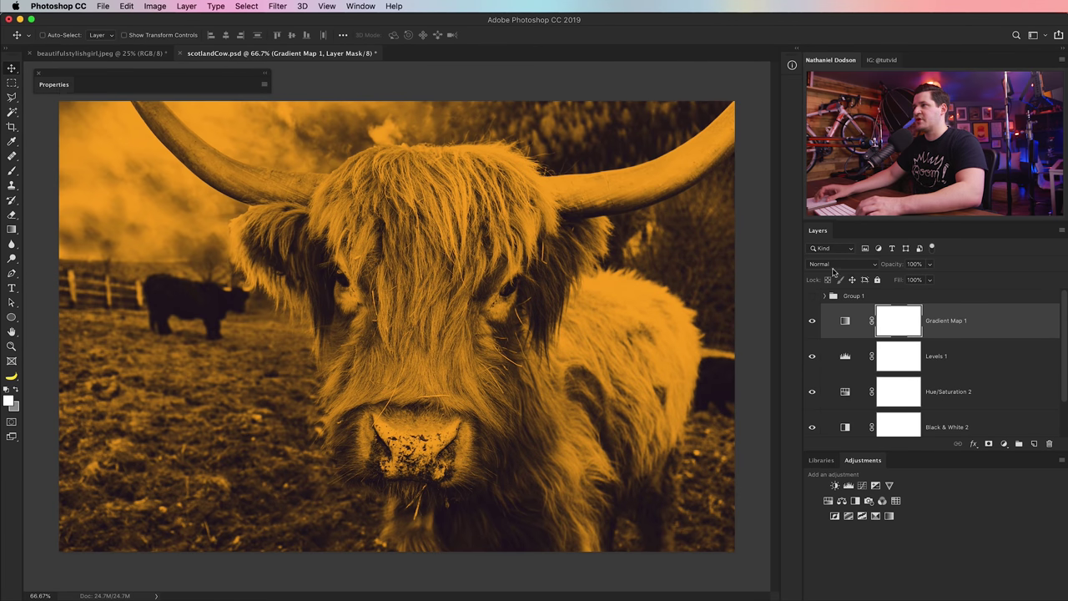
# Blend the Gradient Map in Soft Light at 21% opacity, compare with the original, and open Levels 1.
pyautogui.click(833, 265)
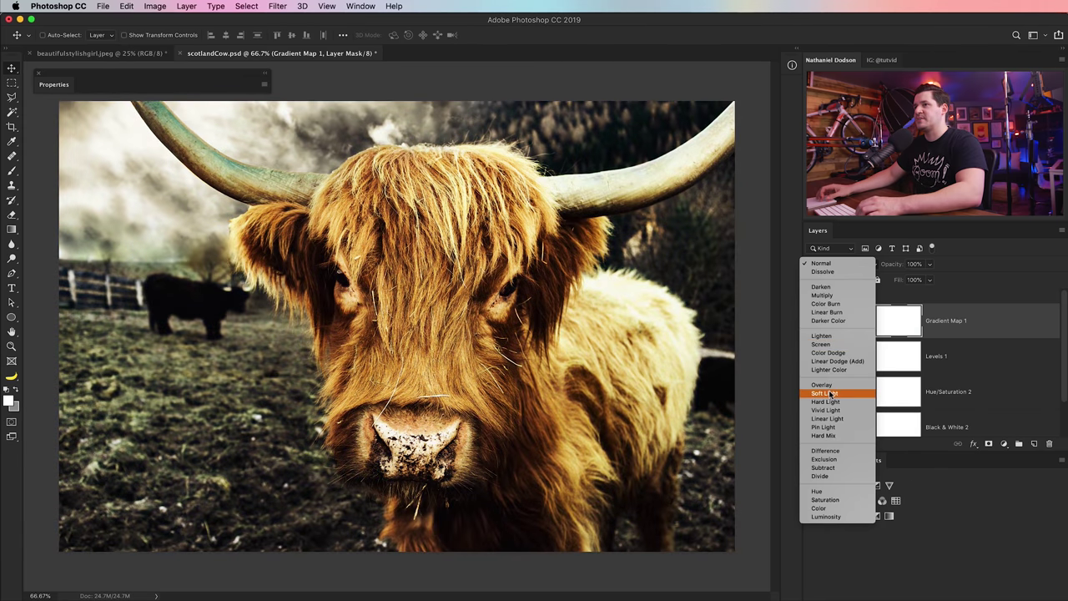
pyautogui.click(825, 393)
pyautogui.moveTo(899, 268); pyautogui.dragTo(854, 272)
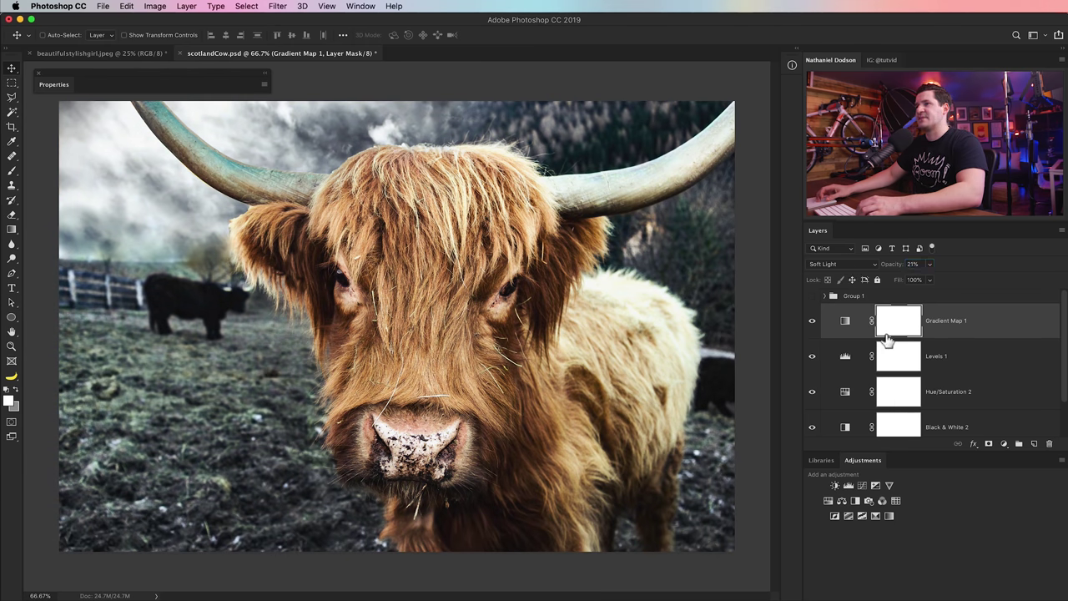
pyautogui.scroll(-2, 892, 381)
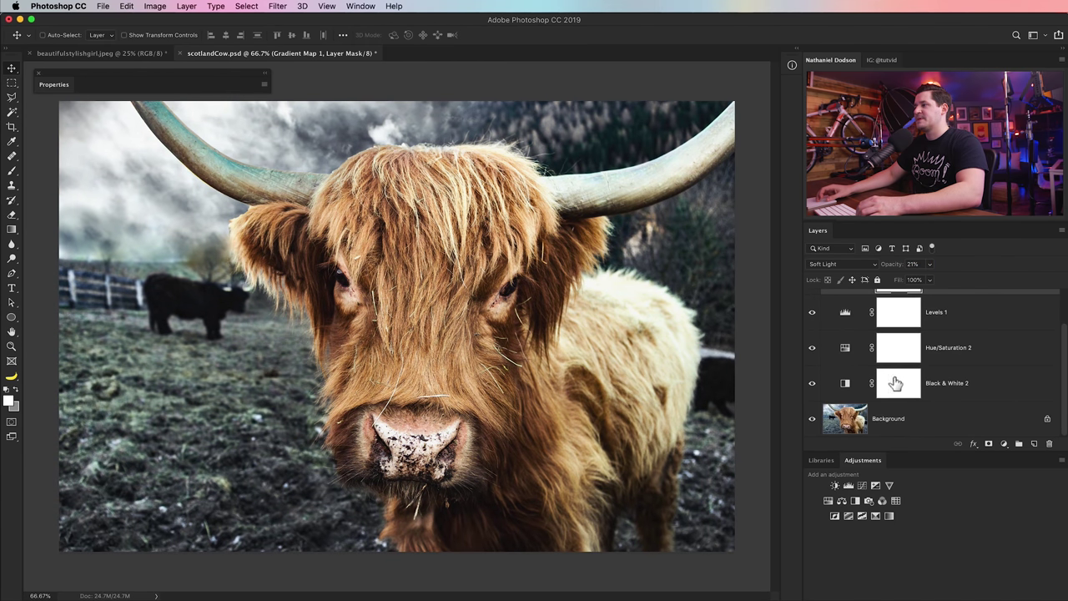
pyautogui.keyDown('alt'); pyautogui.click(812, 421); pyautogui.keyUp('alt')
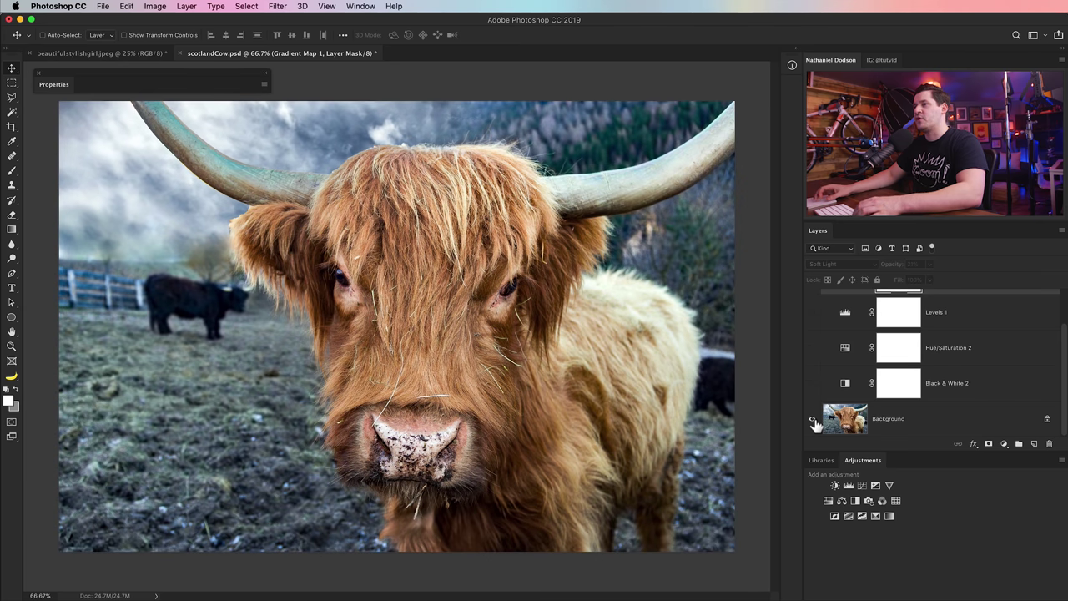
pyautogui.keyDown('alt'); pyautogui.click(812, 421); pyautogui.keyUp('alt')
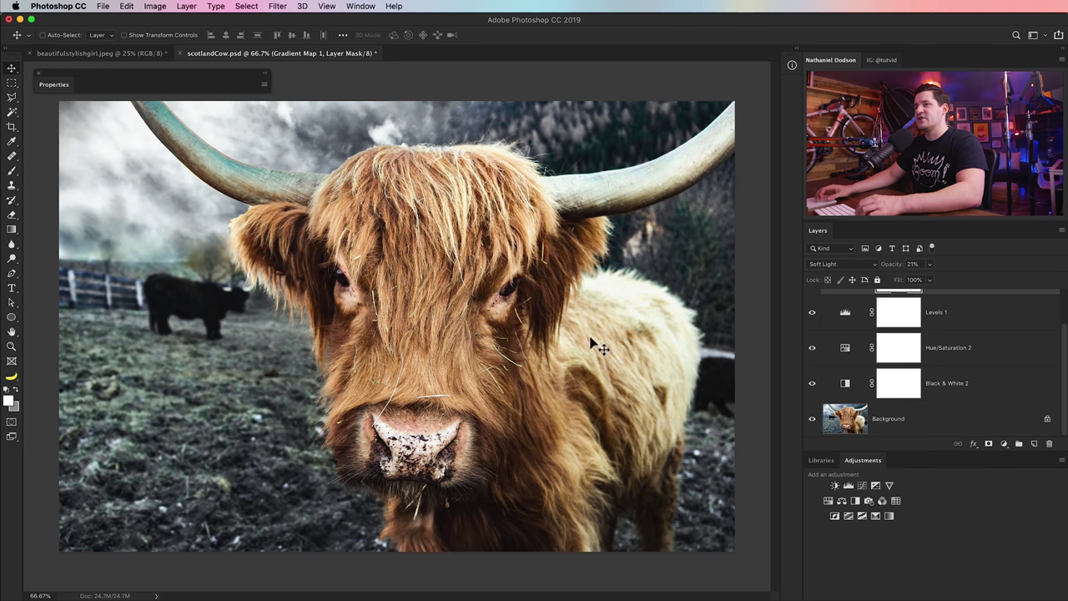
pyautogui.scroll(2, 951, 392)
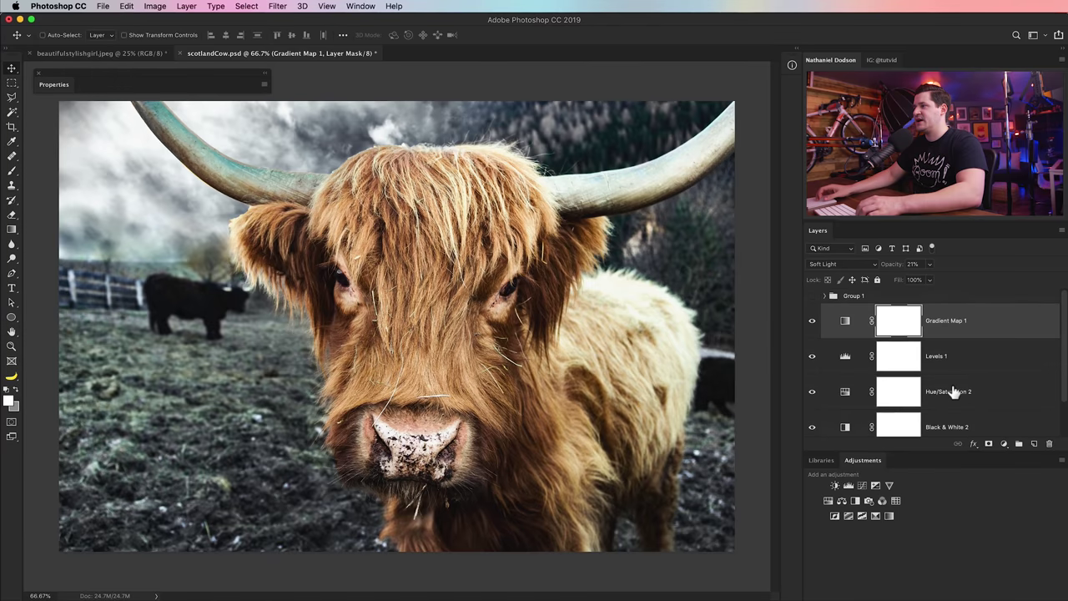
pyautogui.click(845, 356)
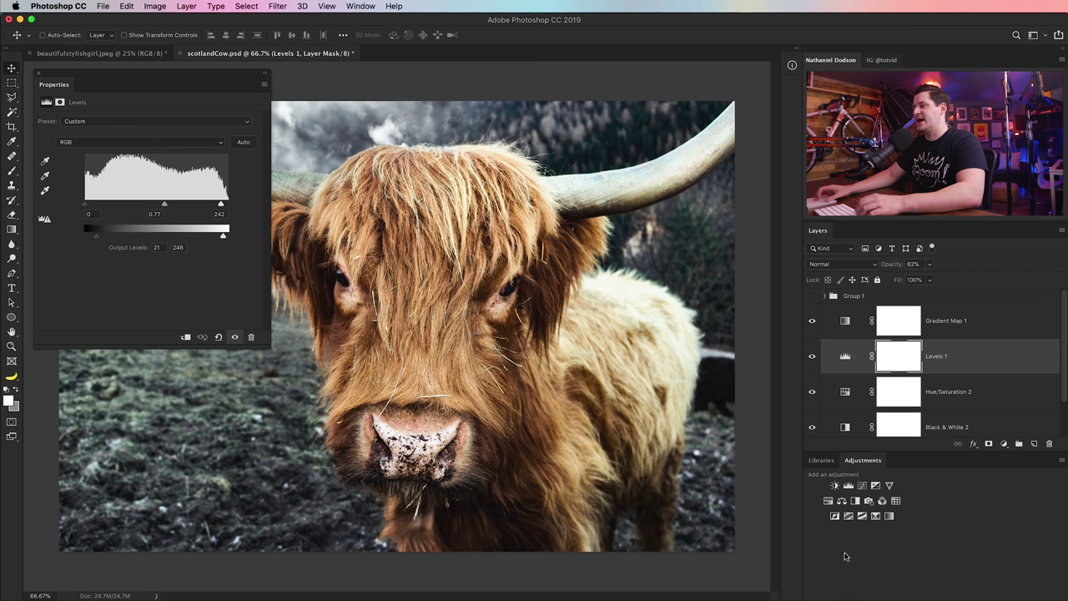
# Set the Levels 1 Red channel to 0.92 midtones and 233 output white.
pyautogui.click(127, 143)
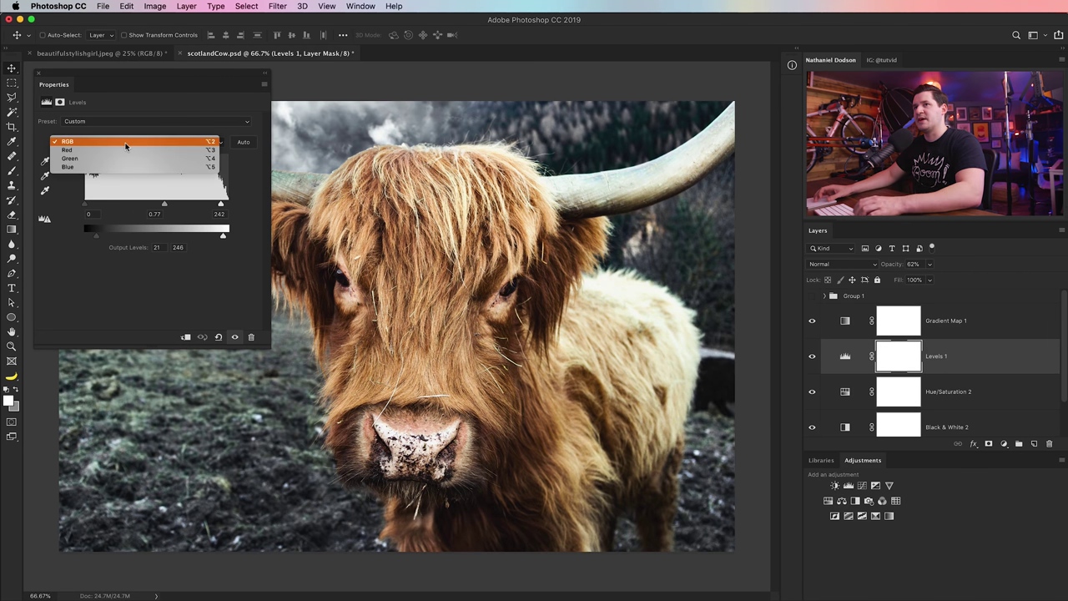
pyautogui.click(66, 152)
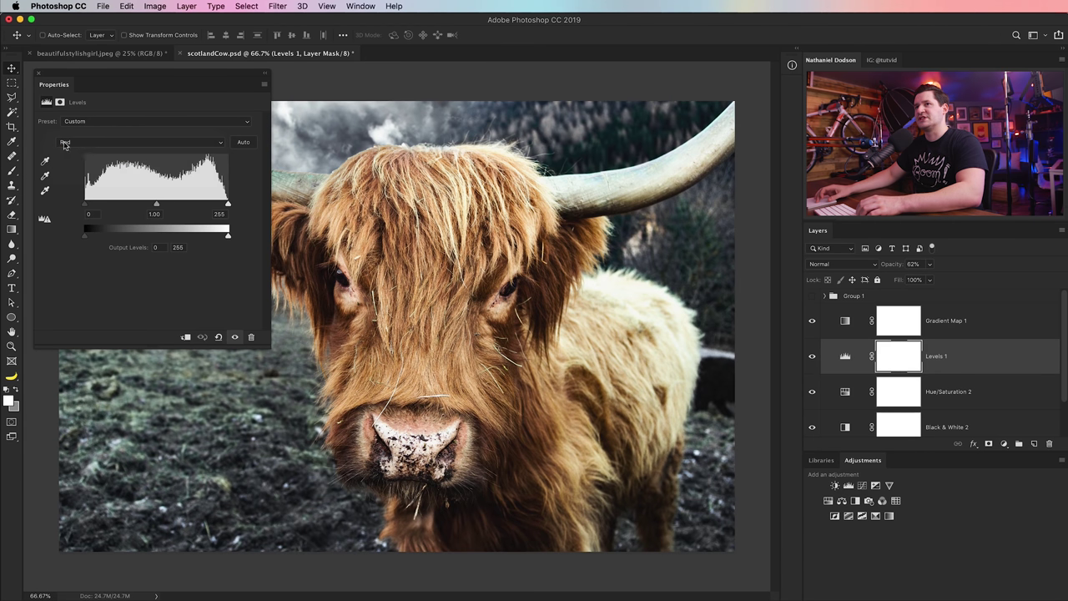
pyautogui.moveTo(178, 205); pyautogui.dragTo(130, 206)
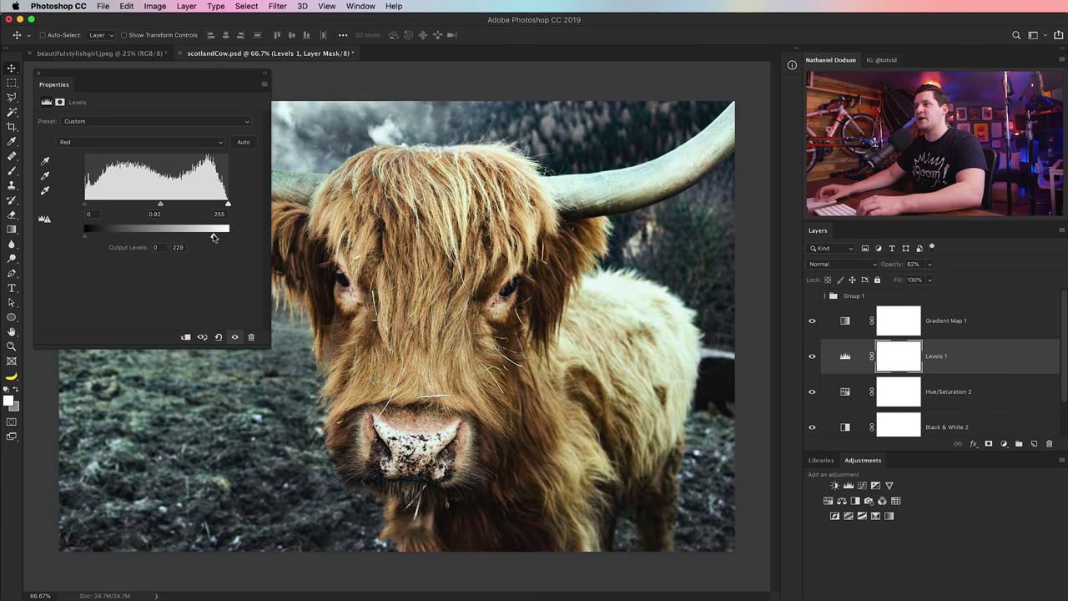
pyautogui.click(38, 76)
# Compare Levels 1 on and off, hide the Background layer, and select Black & White 2.
pyautogui.click(815, 357)
pyautogui.click(814, 357)
pyautogui.scroll(-2, 823, 427)
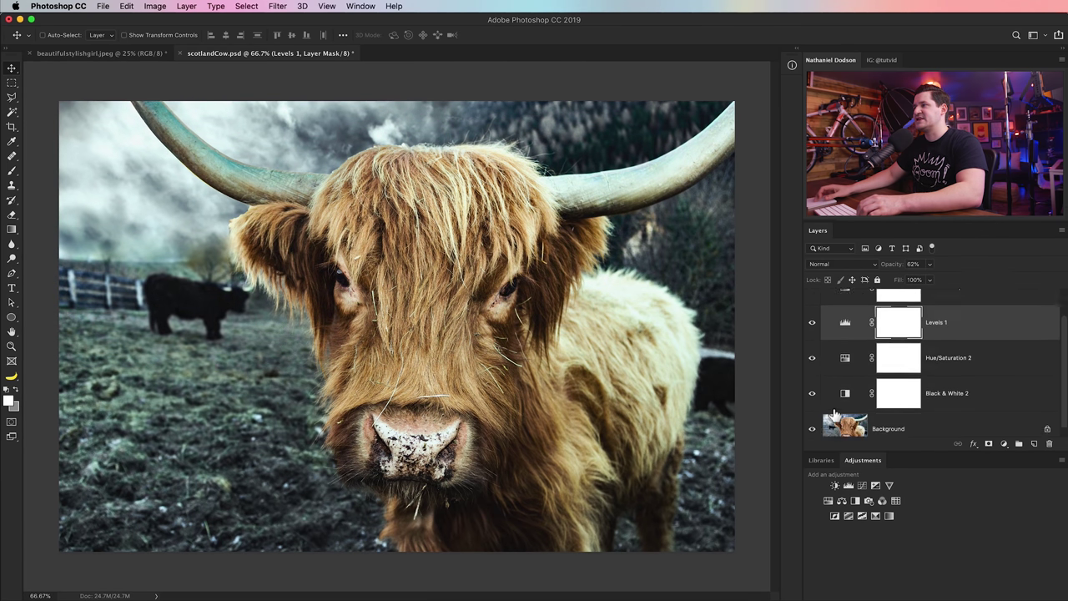
pyautogui.keyDown('alt'); pyautogui.click(813, 419); pyautogui.keyUp('alt')
pyautogui.keyDown('alt'); pyautogui.click(814, 419); pyautogui.keyUp('alt')
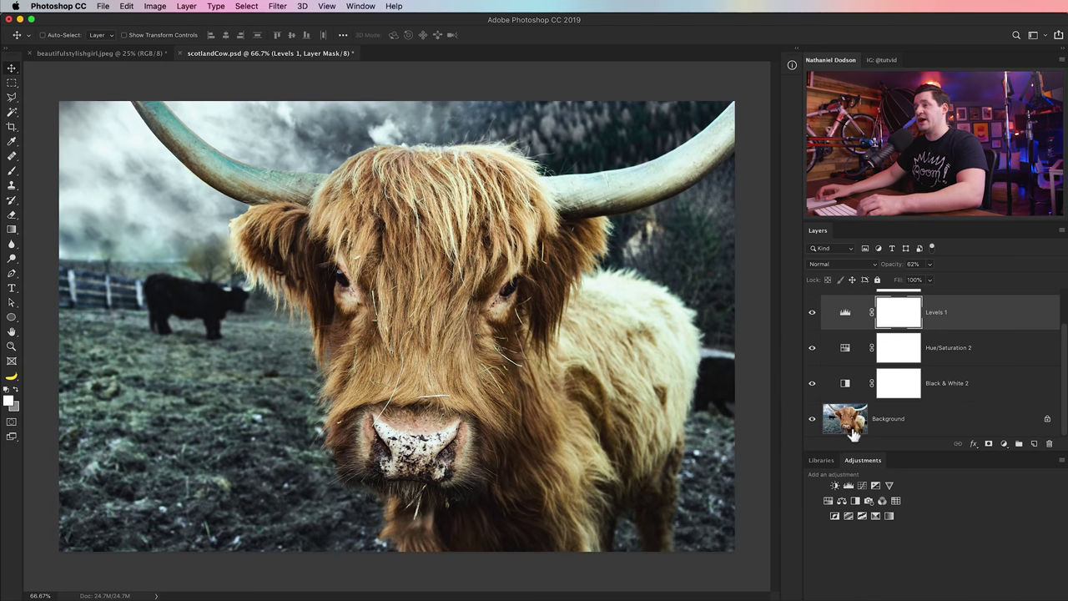
pyautogui.click(812, 419)
pyautogui.click(973, 397)
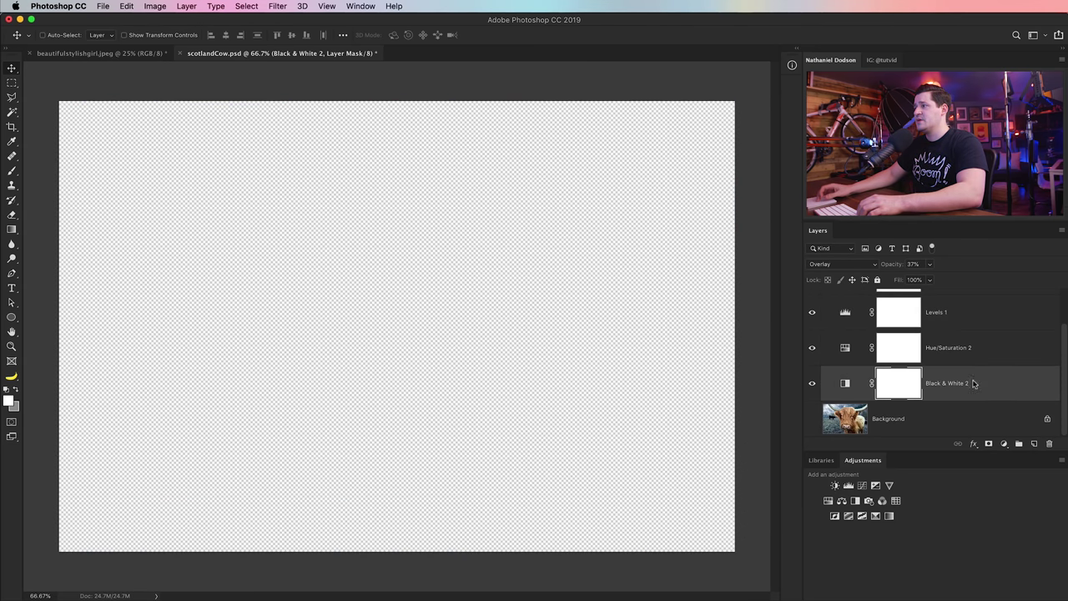
# Delete Group 1 only and select the four adjustment layers.
pyautogui.scroll(2, 975, 386)
pyautogui.click(980, 324)
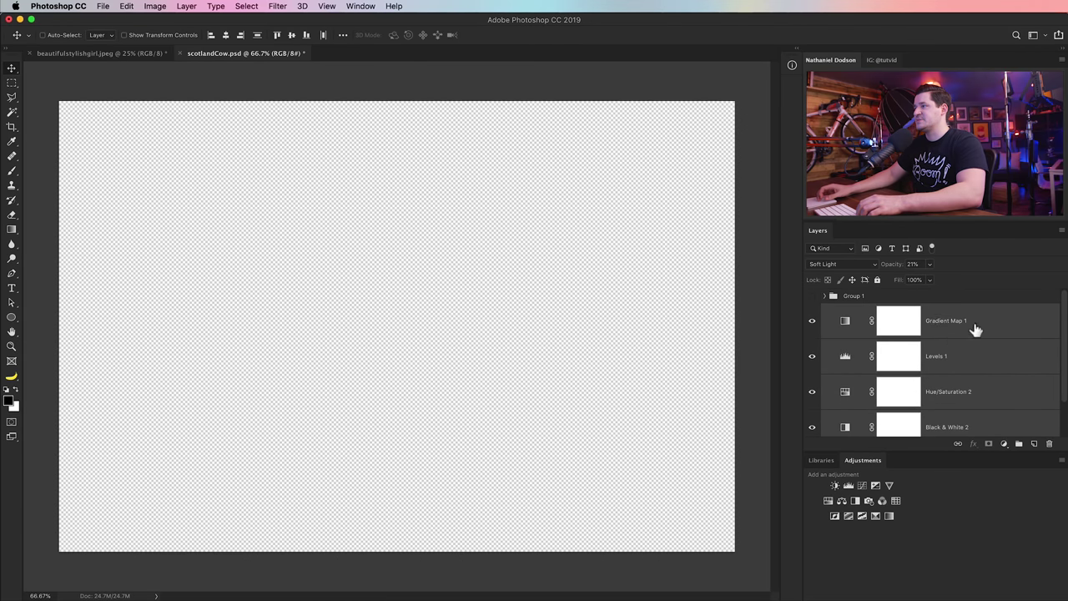
pyautogui.click(854, 302)
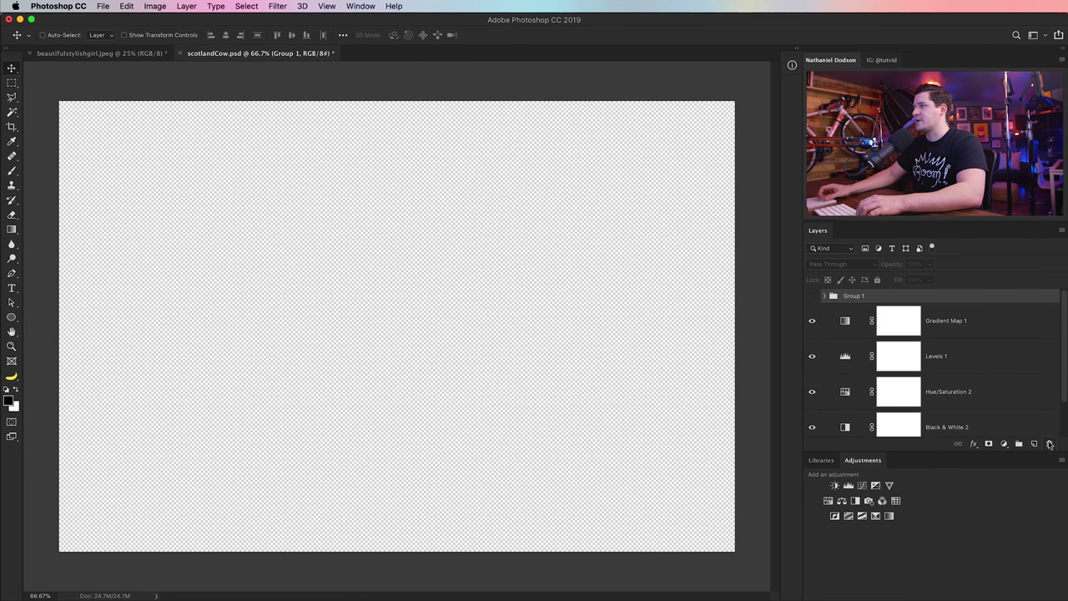
pyautogui.click(1050, 444)
pyautogui.click(797, 214)
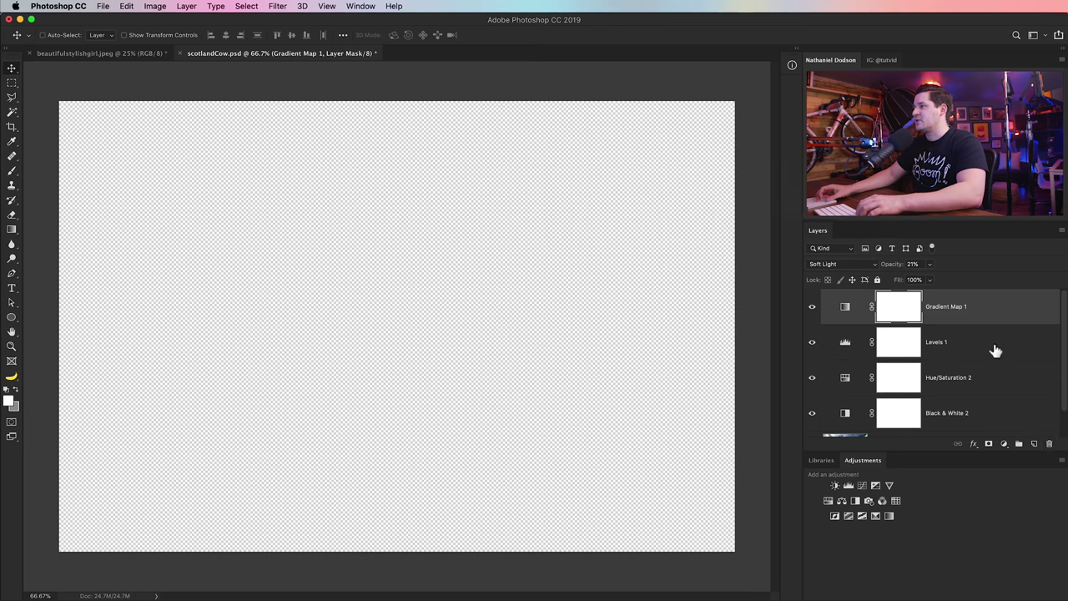
pyautogui.keyDown('shift'); pyautogui.click(960, 417); pyautogui.keyUp('shift')
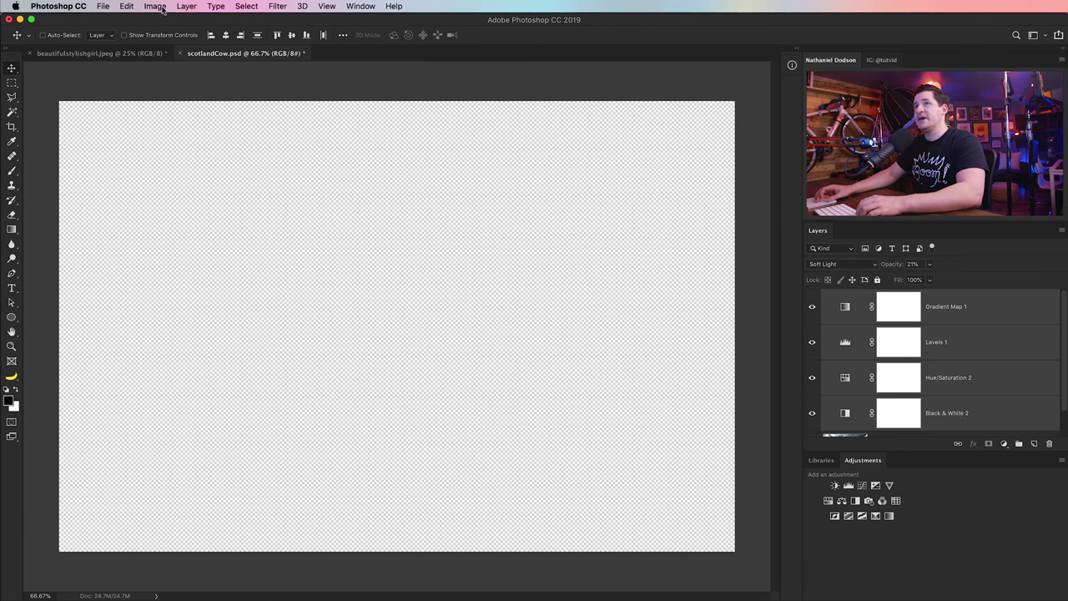
# Export the adjustments as a scotlandCow 3DL color lookup table, then remove the adjustment layers.
pyautogui.click(102, 5)
pyautogui.moveTo(145, 144)
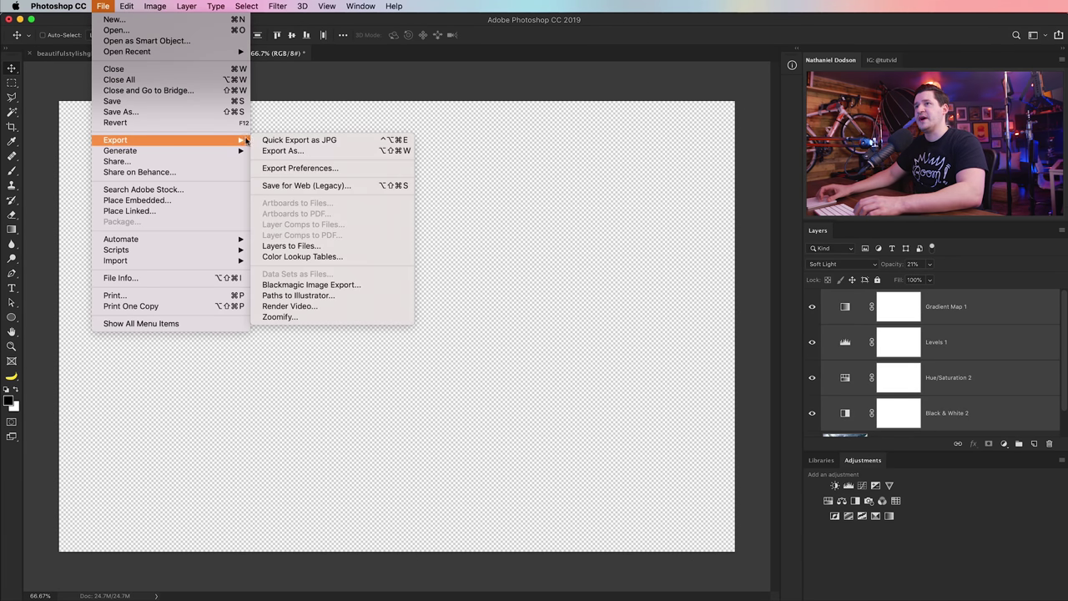
pyautogui.click(292, 257)
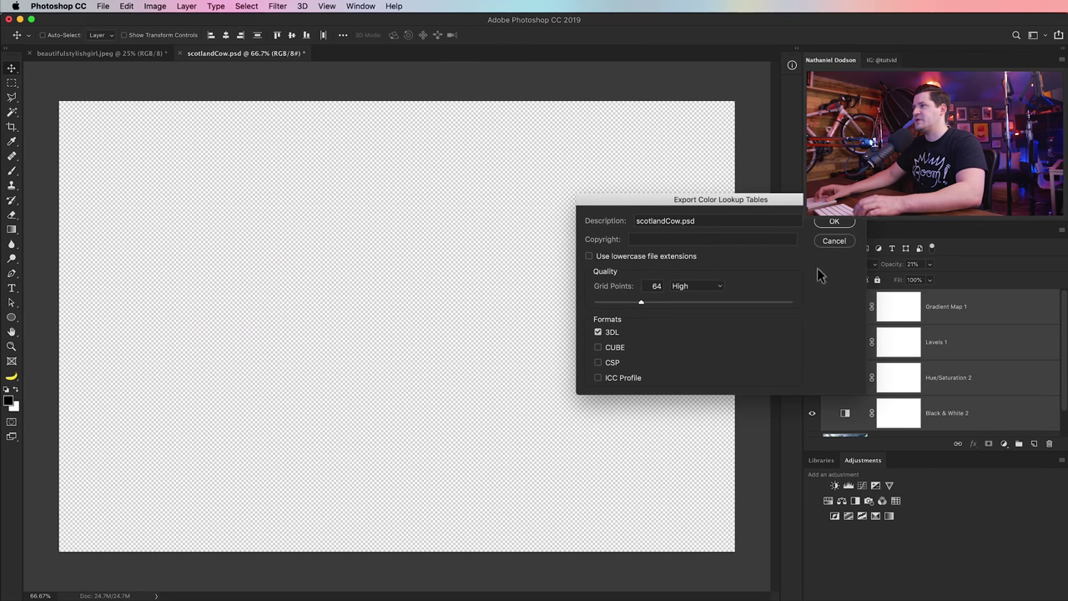
pyautogui.click(836, 224)
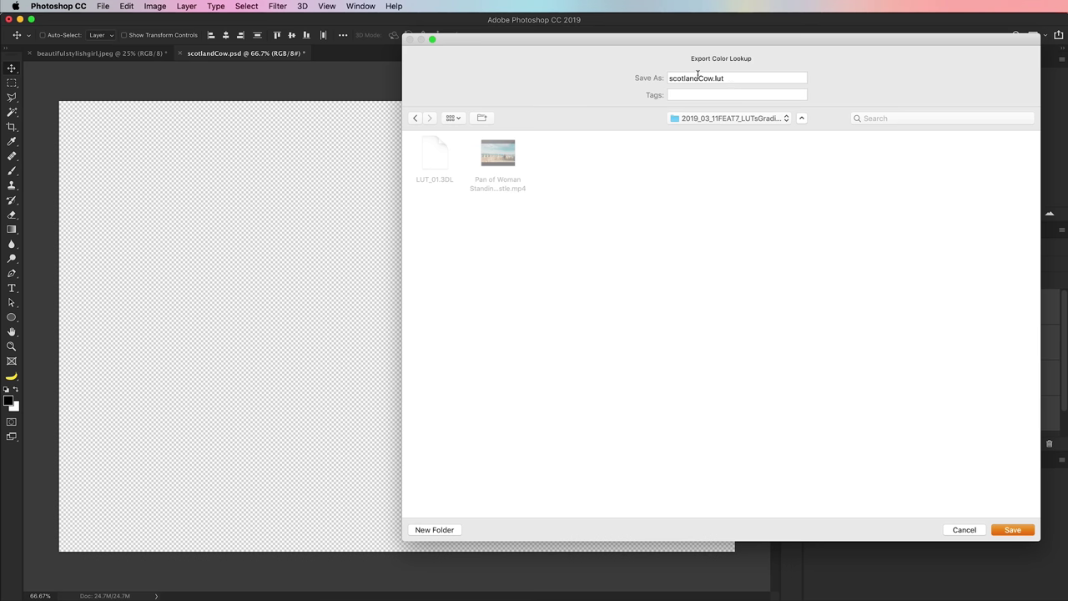
pyautogui.click(1013, 531)
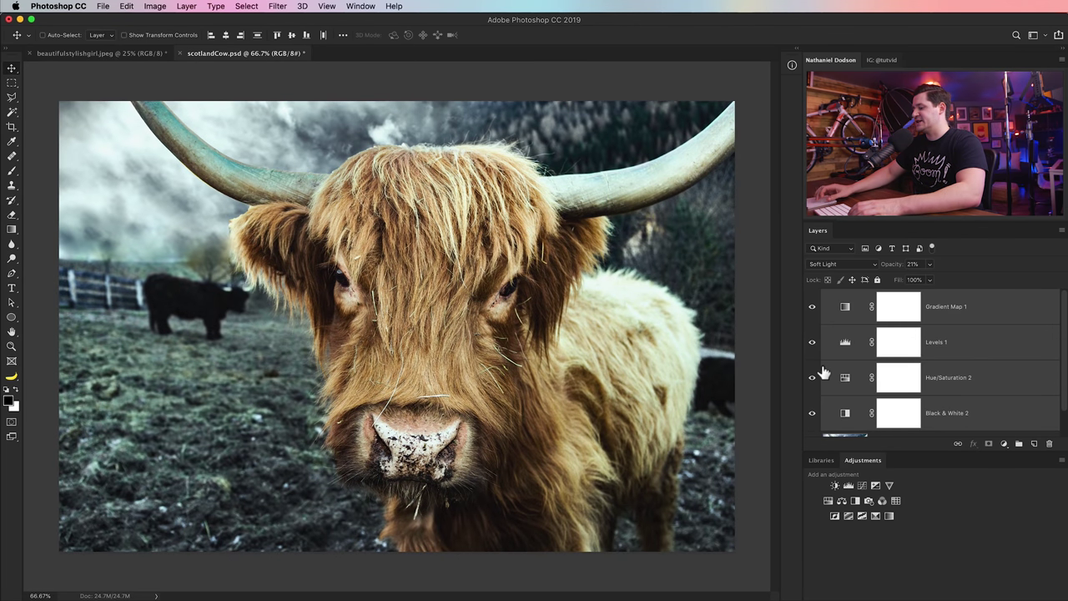
pyautogui.press('super+z')
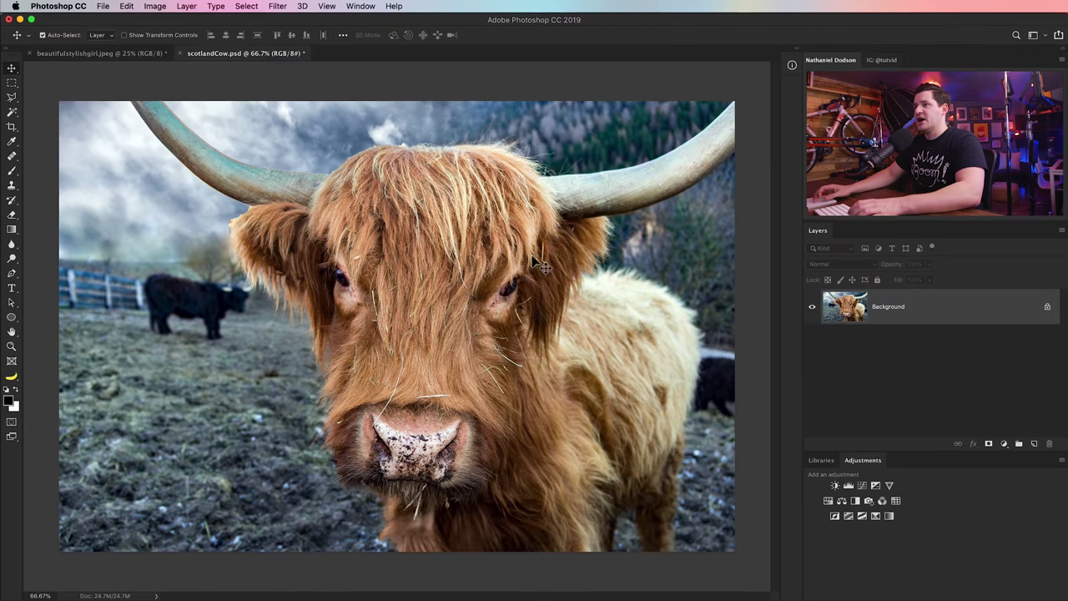
pyautogui.press('super+Tab')
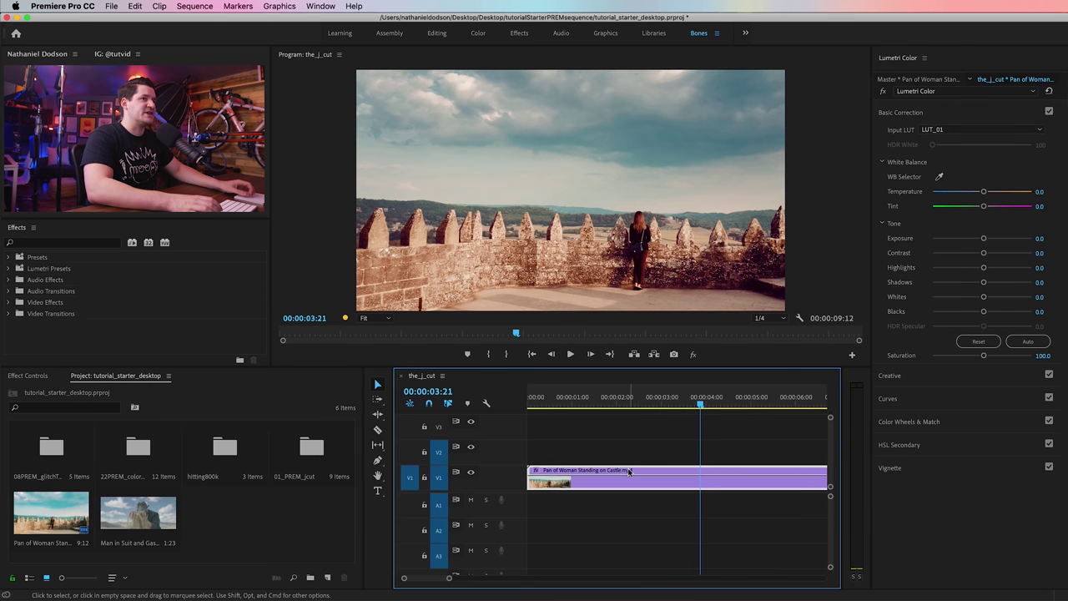
# Load scotlandCow.3DL from disk as the Basic Correction input LUT, then return to Photoshop.
pyautogui.click(948, 130)
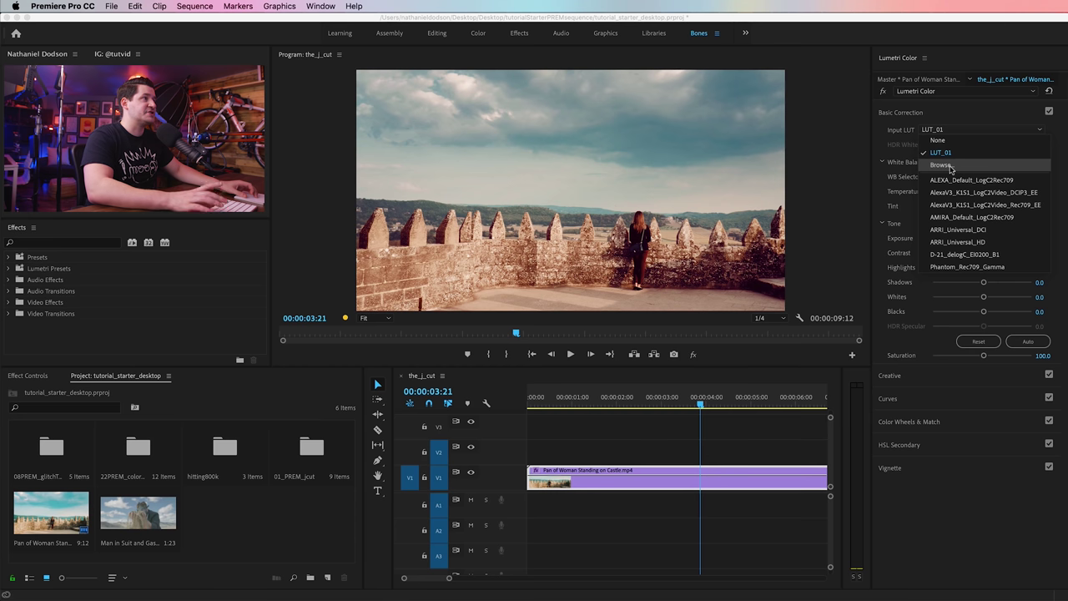
pyautogui.click(949, 166)
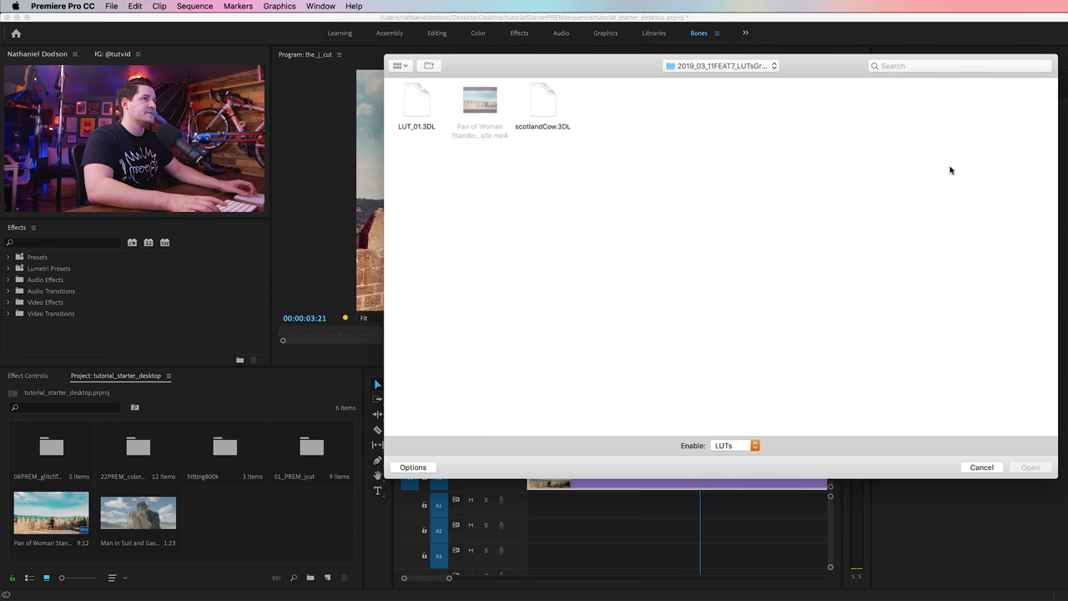
pyautogui.doubleClick(543, 101)
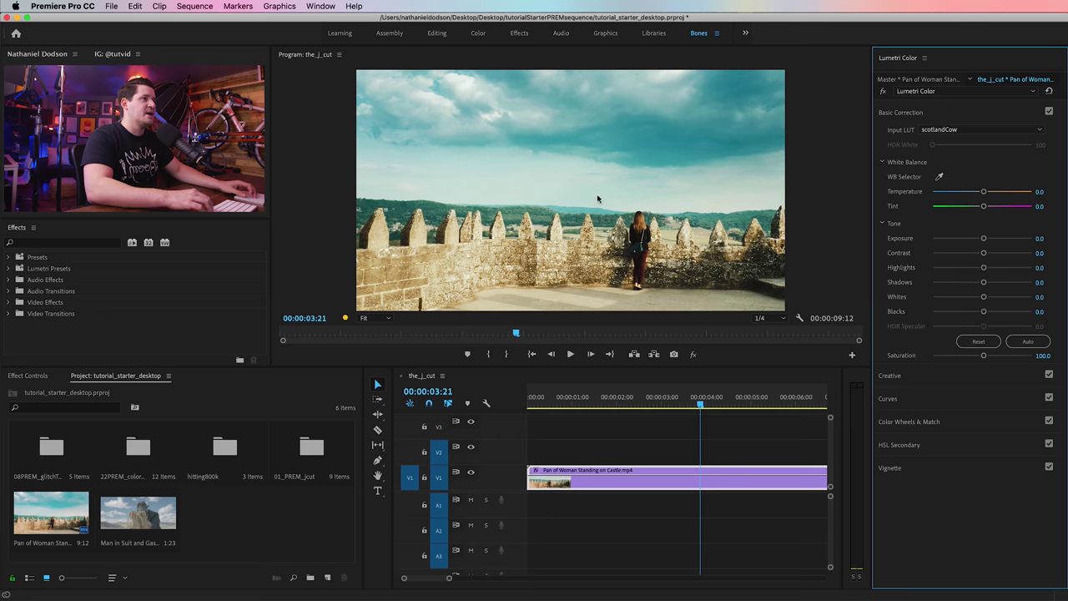
pyautogui.press('super+Tab')
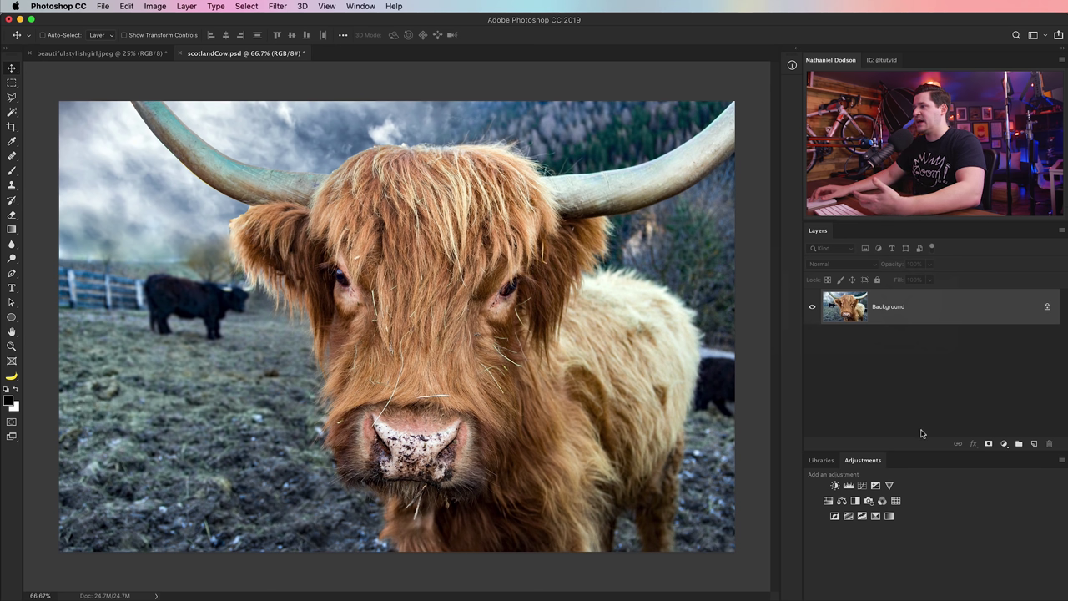
# Add a Color Lookup layer loading scotlandCow.3DL and compare it toggled off and on.
pyautogui.click(896, 501)
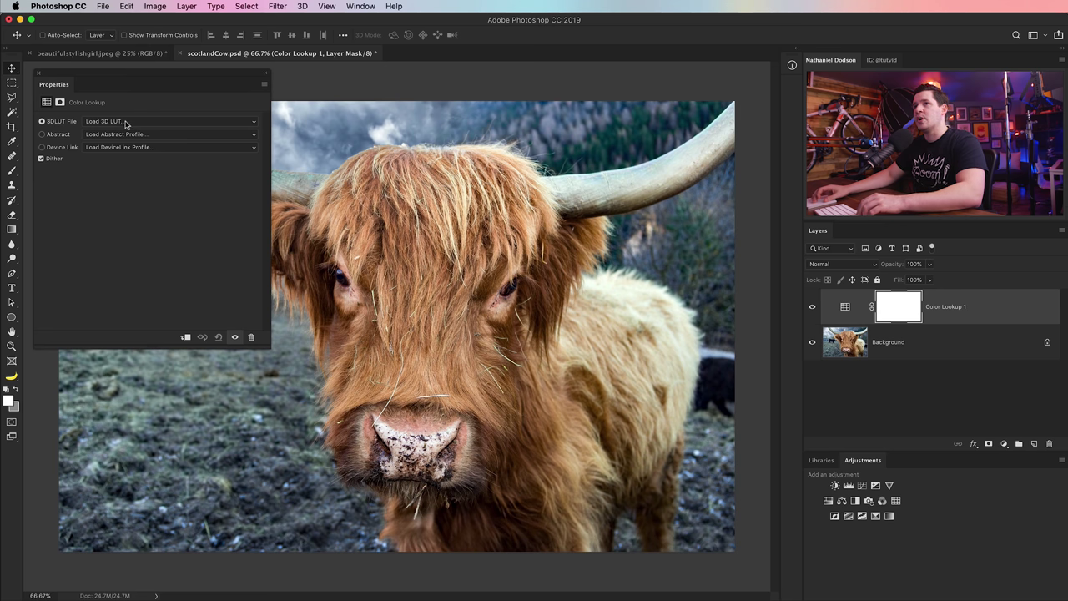
pyautogui.click(126, 123)
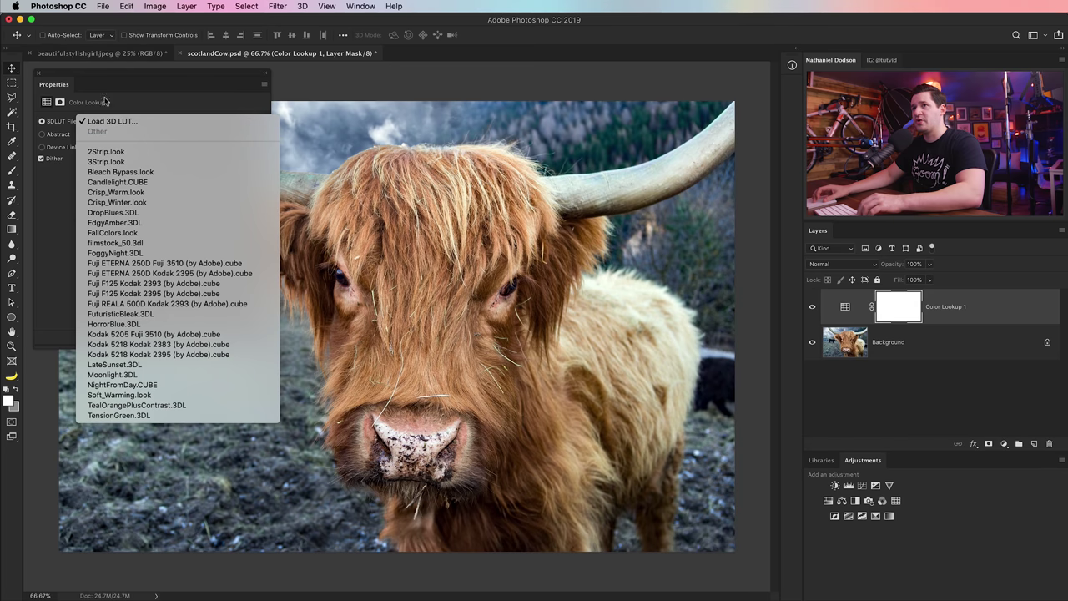
pyautogui.click(114, 123)
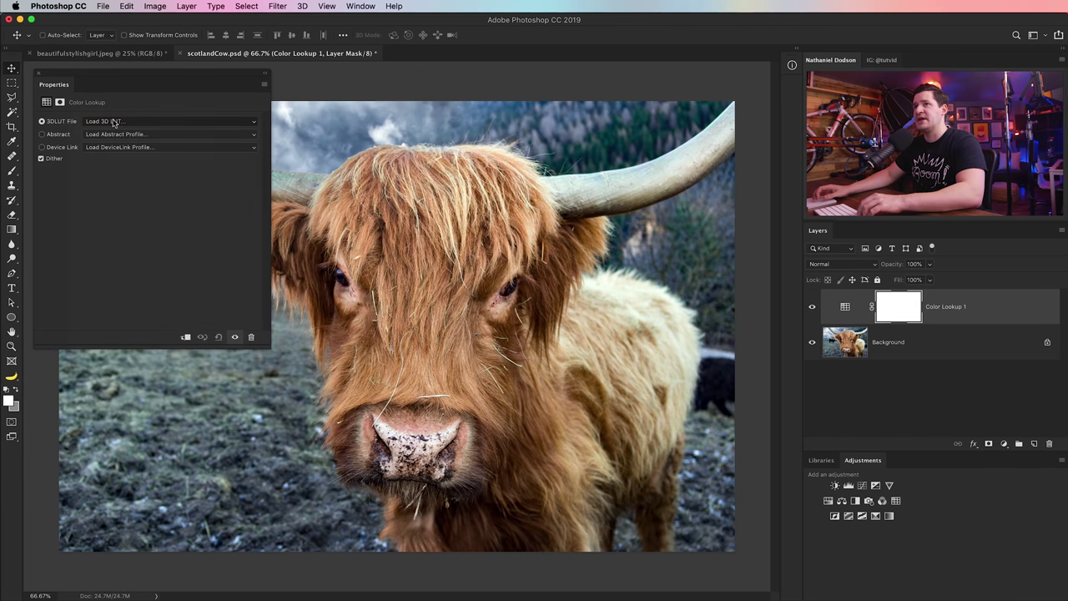
pyautogui.click(464, 183)
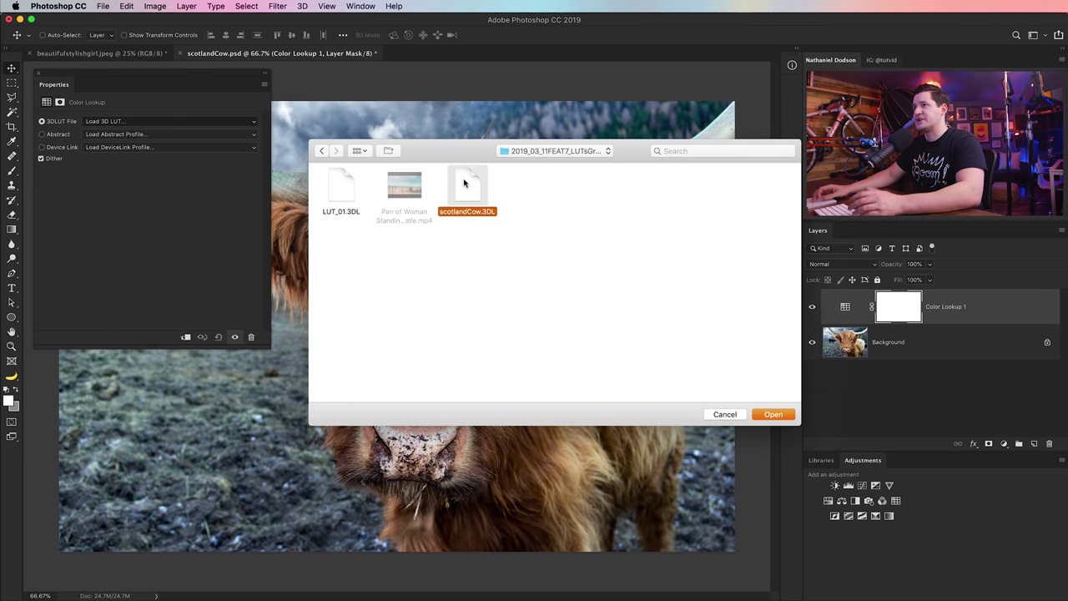
pyautogui.click(774, 414)
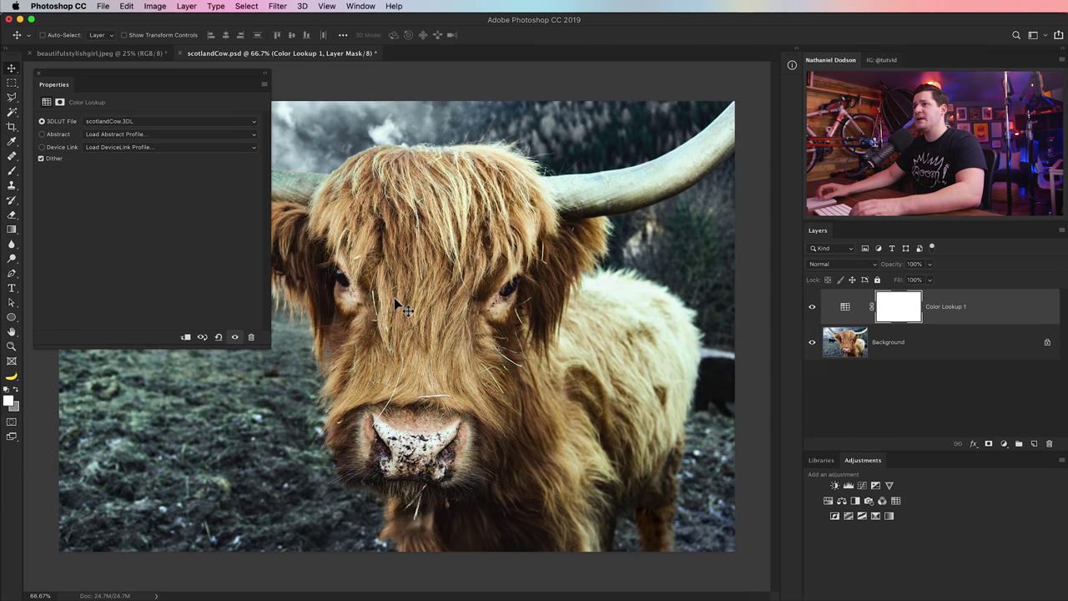
pyautogui.doubleClick(48, 86)
pyautogui.click(812, 306)
pyautogui.click(812, 306)
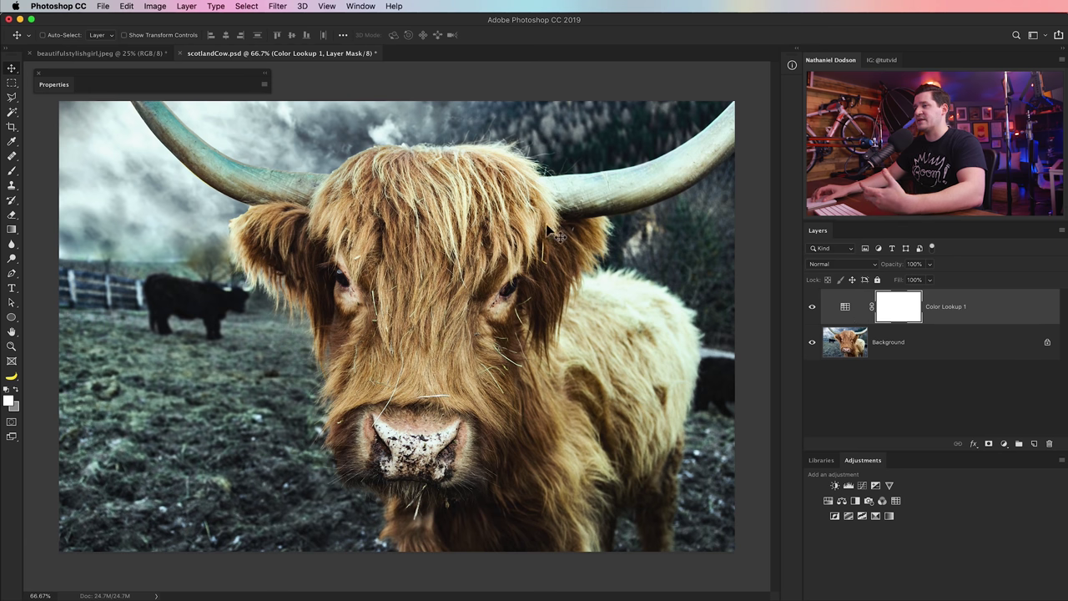
# Duplicate the Color Lookup layer twice, lower the three layers' opacity, and compare with the original.
pyautogui.press('super+j')
pyautogui.press('super+j')
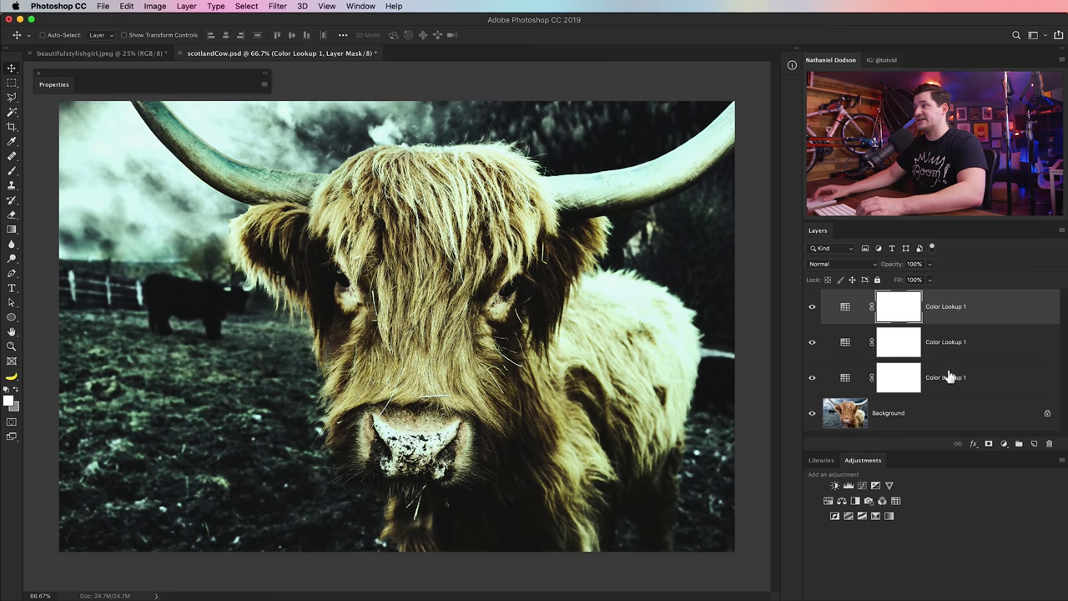
pyautogui.keyDown('shift'); pyautogui.click(970, 375); pyautogui.keyUp('shift')
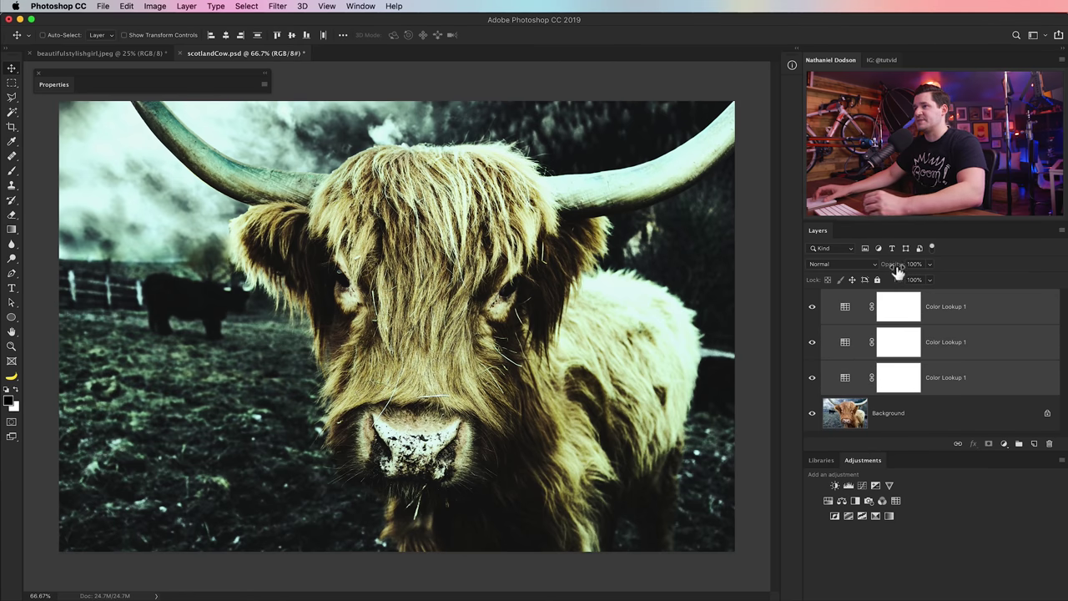
pyautogui.moveTo(899, 271); pyautogui.dragTo(865, 270)
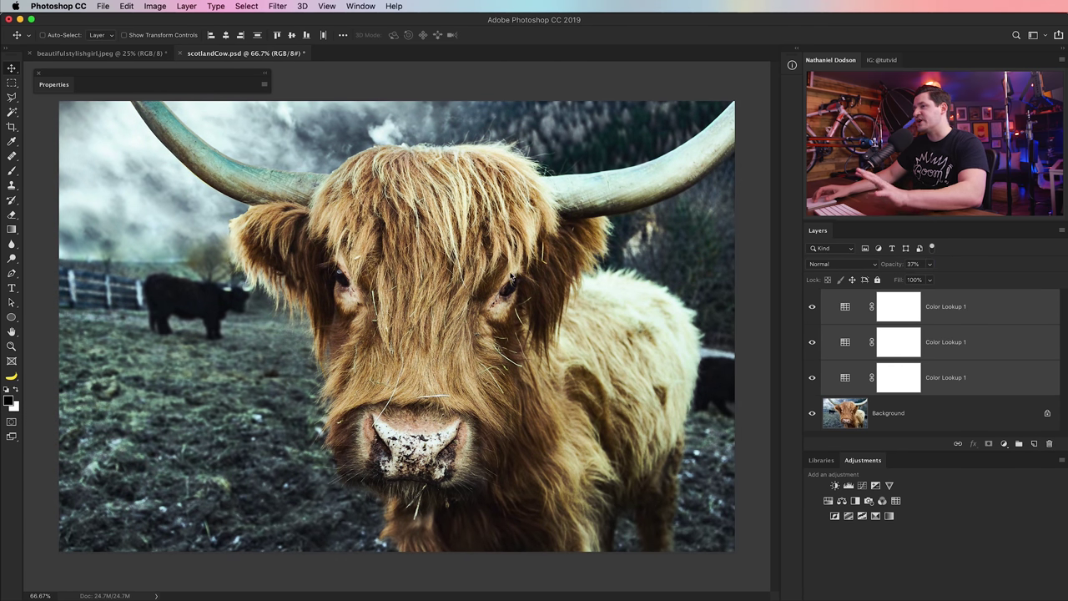
pyautogui.keyDown('alt'); pyautogui.click(812, 414); pyautogui.keyUp('alt')
pyautogui.keyDown('alt'); pyautogui.click(813, 414); pyautogui.keyUp('alt')
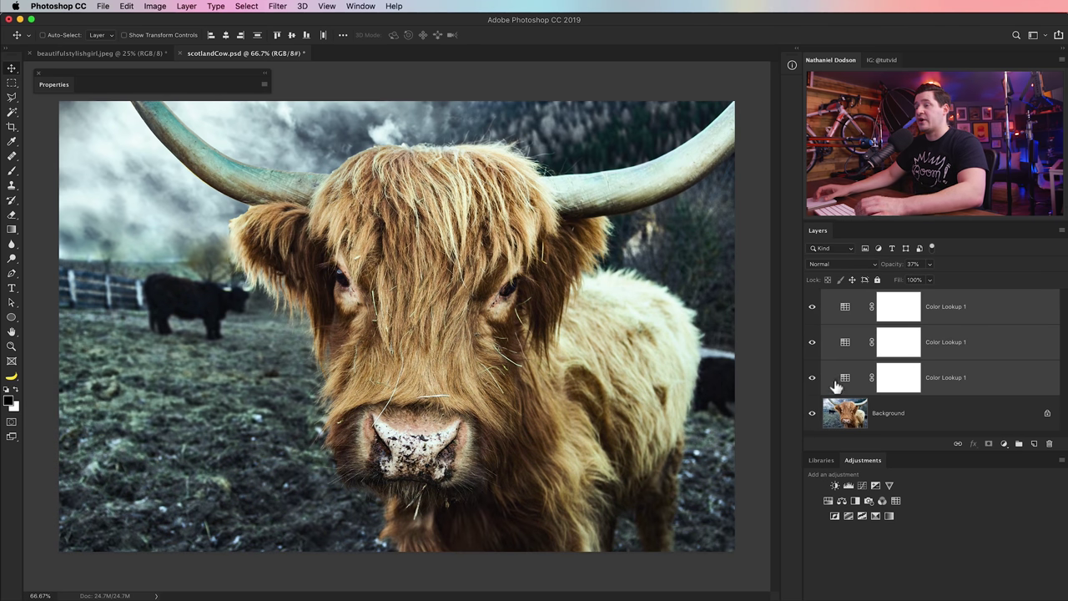
# Delete the two extra lookup copies and restore the remaining lookup's opacity to 100%.
pyautogui.click(851, 340)
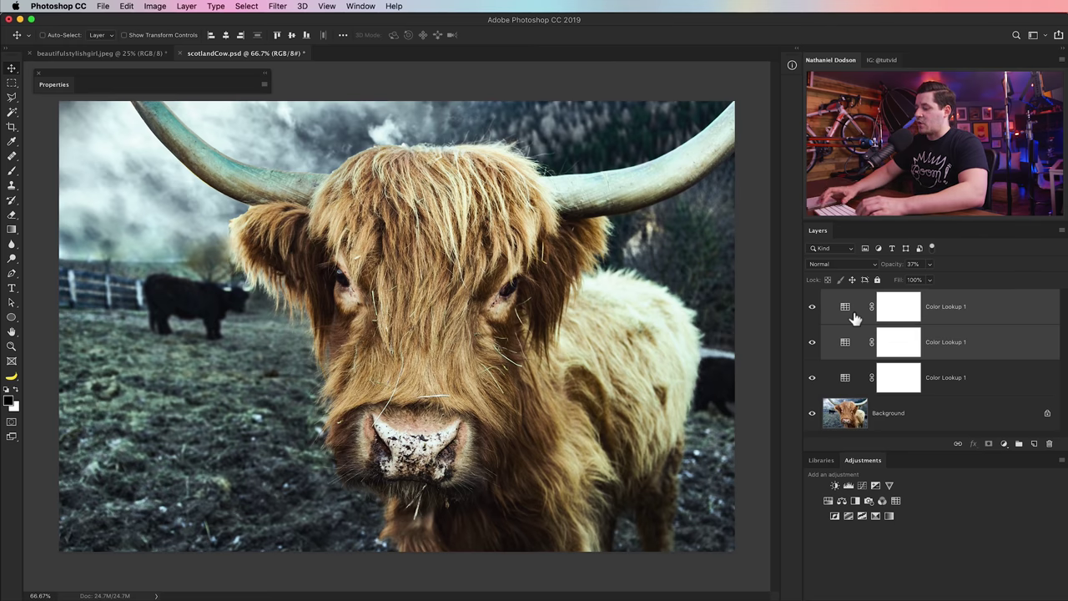
pyautogui.press('Delete')
pyautogui.moveTo(938, 264); pyautogui.dragTo(1021, 301)
pyautogui.click(1006, 304)
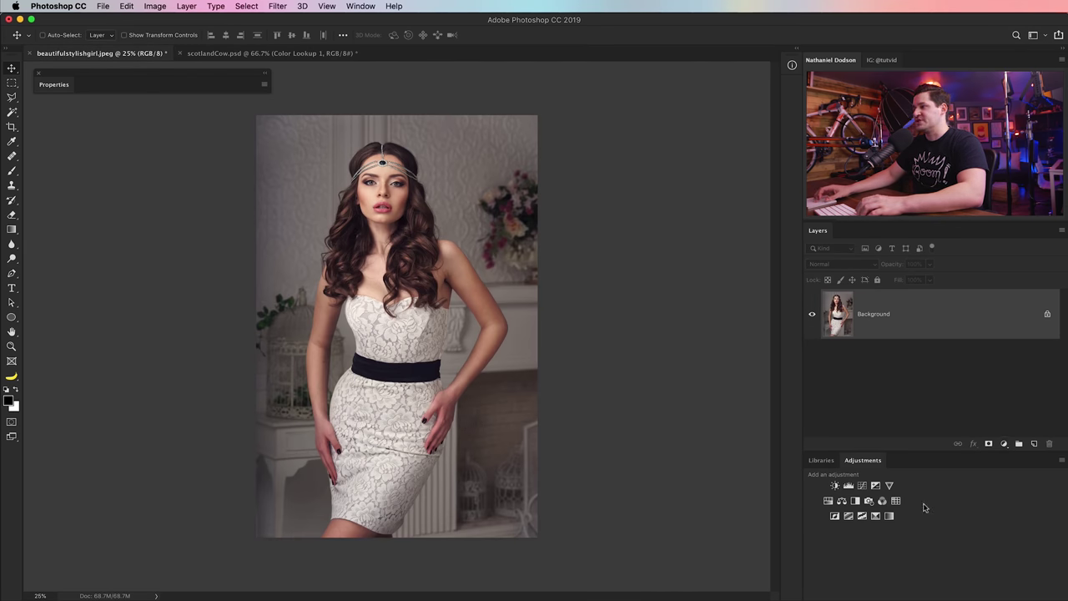
# Add a Color Lookup layer loaded with the scotlandCow.3DL LUT.
pyautogui.click(895, 501)
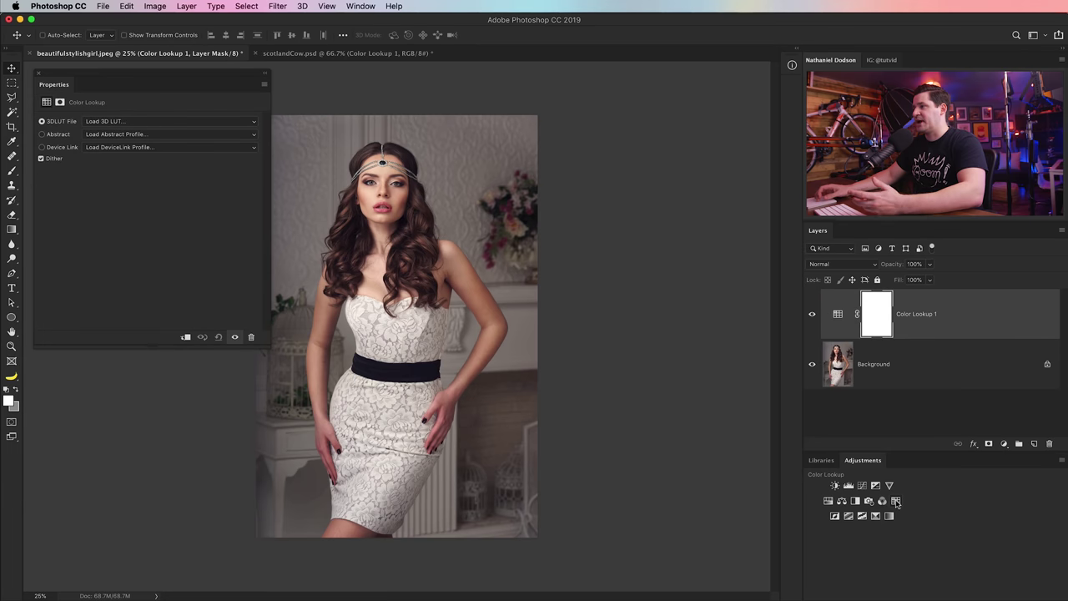
pyautogui.click(116, 122)
pyautogui.click(128, 122)
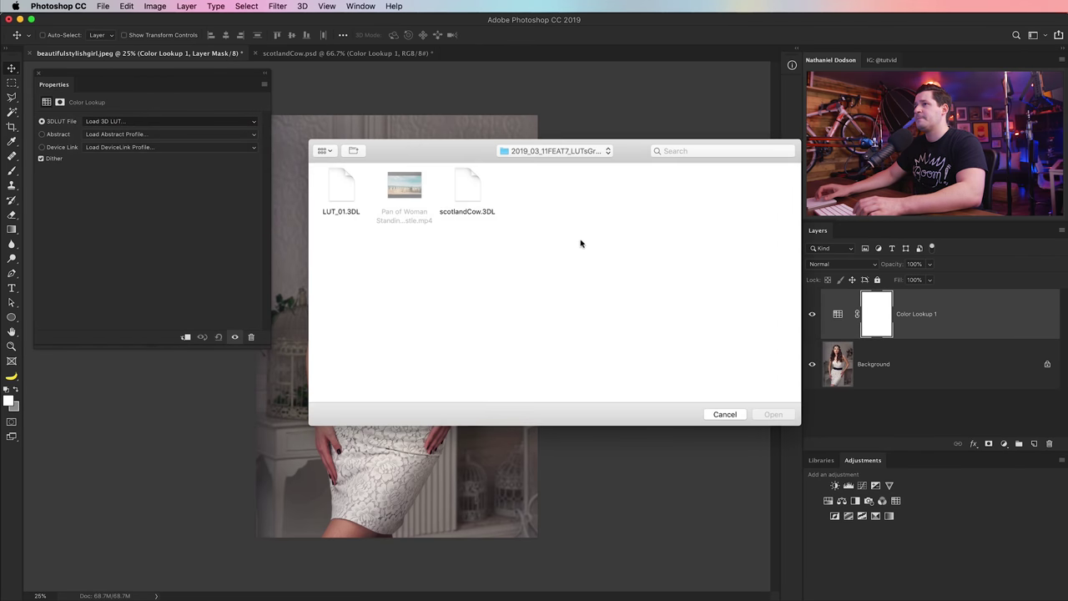
pyautogui.click(467, 194)
pyautogui.doubleClick(467, 193)
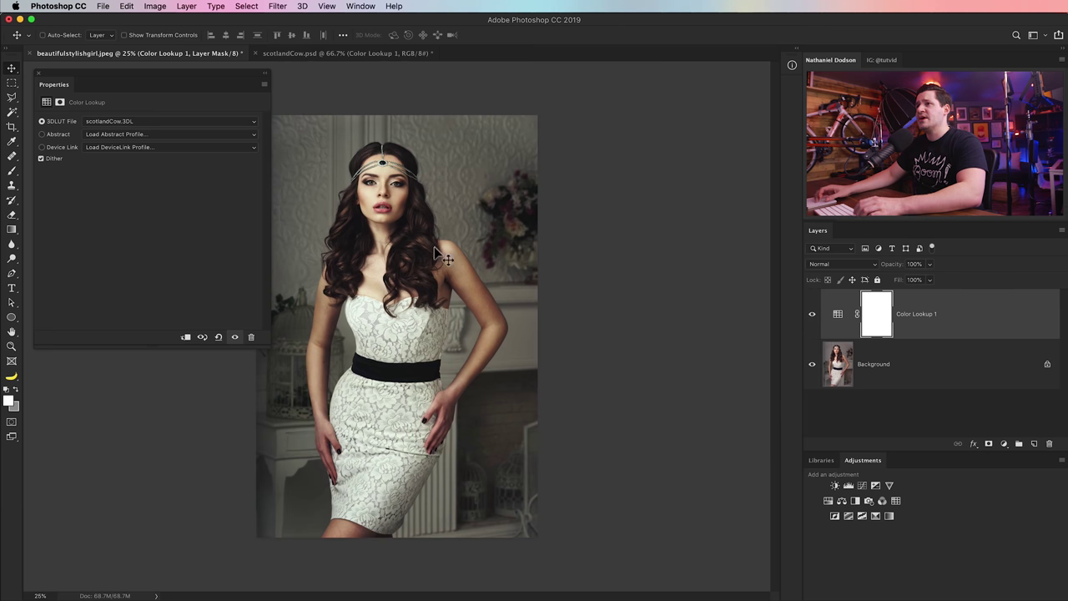
# Hide the lookup layer and add a Curves adjustment above the Background.
pyautogui.click(814, 315)
pyautogui.click(814, 315)
pyautogui.click(814, 314)
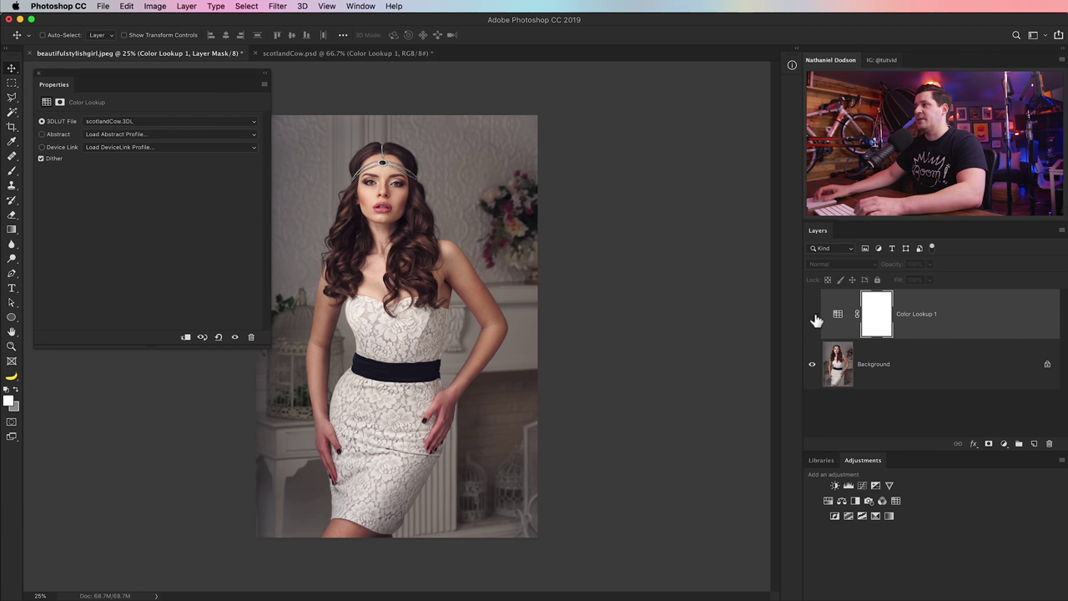
pyautogui.click(847, 373)
pyautogui.click(862, 485)
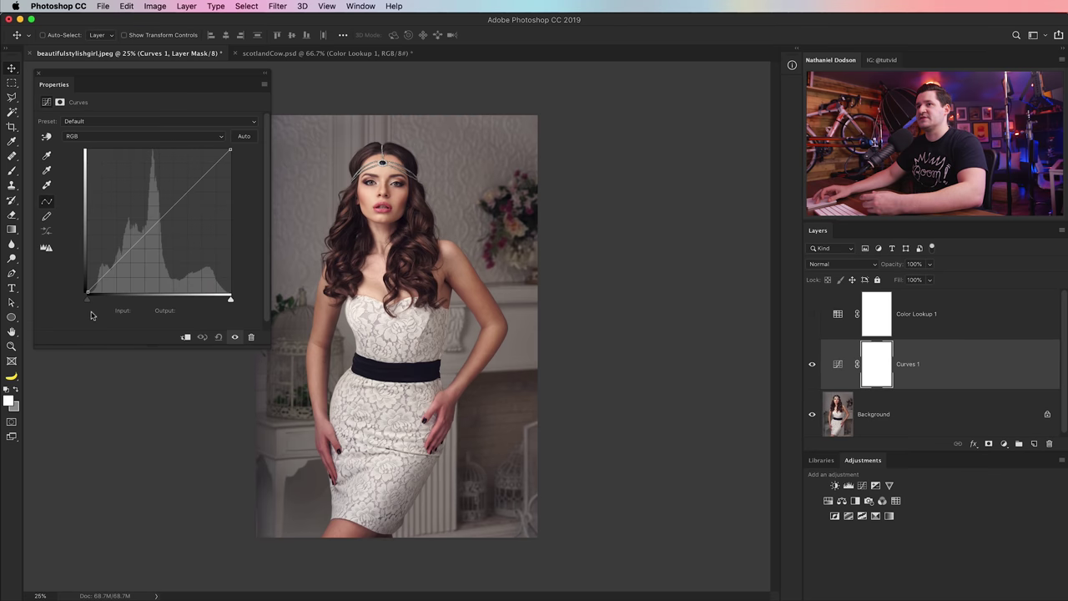
# Shape the curve with a lifted black point, brighter midtones and a slightly lowered white point.
pyautogui.moveTo(90, 296); pyautogui.dragTo(112, 271)
pyautogui.moveTo(167, 223); pyautogui.dragTo(188, 191)
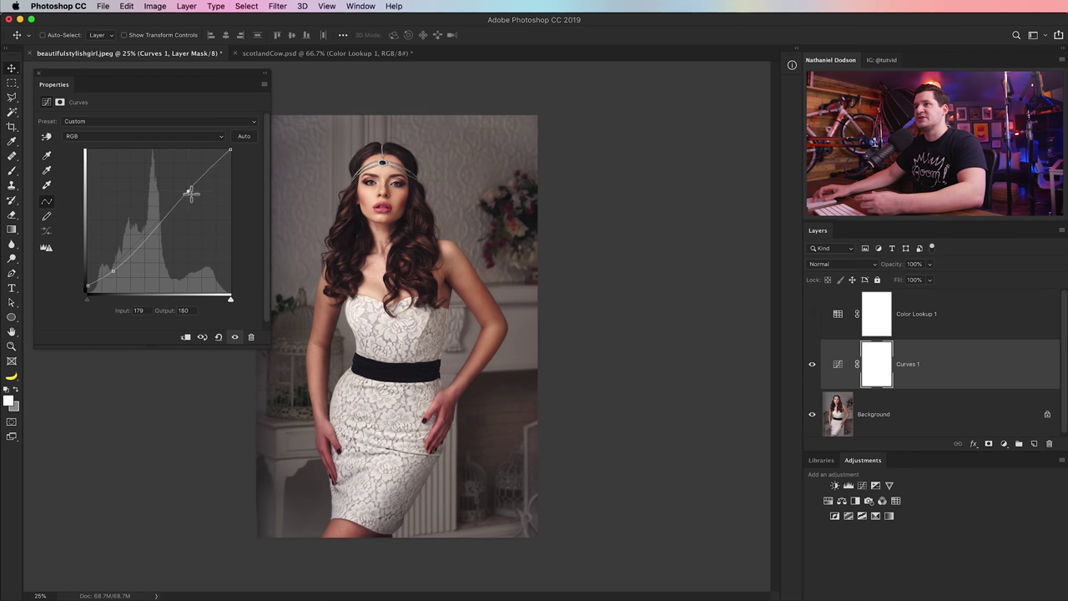
pyautogui.moveTo(232, 151); pyautogui.dragTo(238, 160)
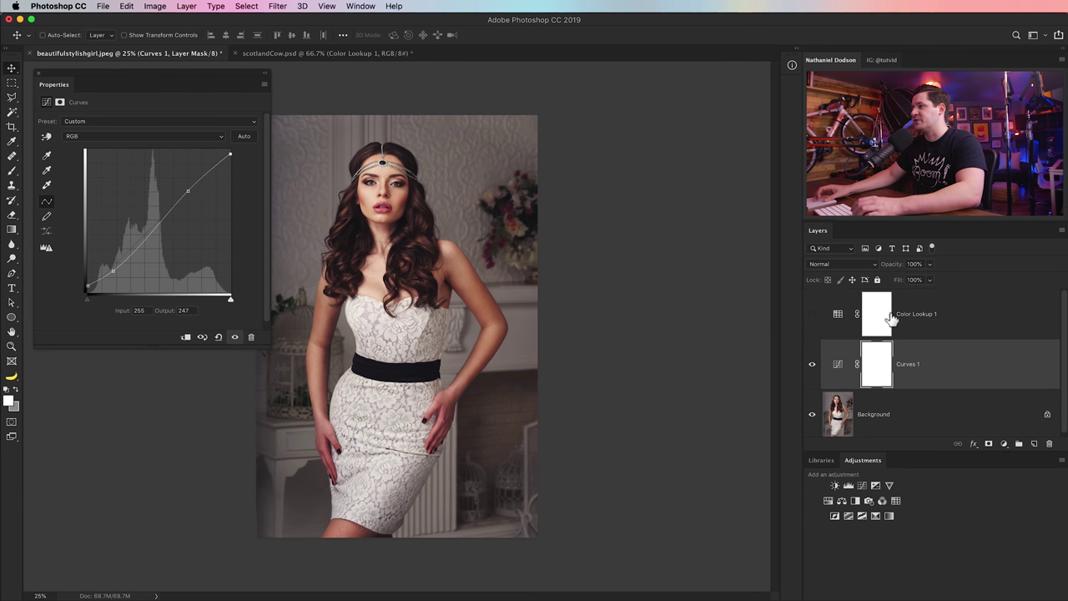
# Delete the Color Lookup 1 layer and add a Color Balance adjustment layer.
pyautogui.click(855, 321)
pyautogui.press('Delete')
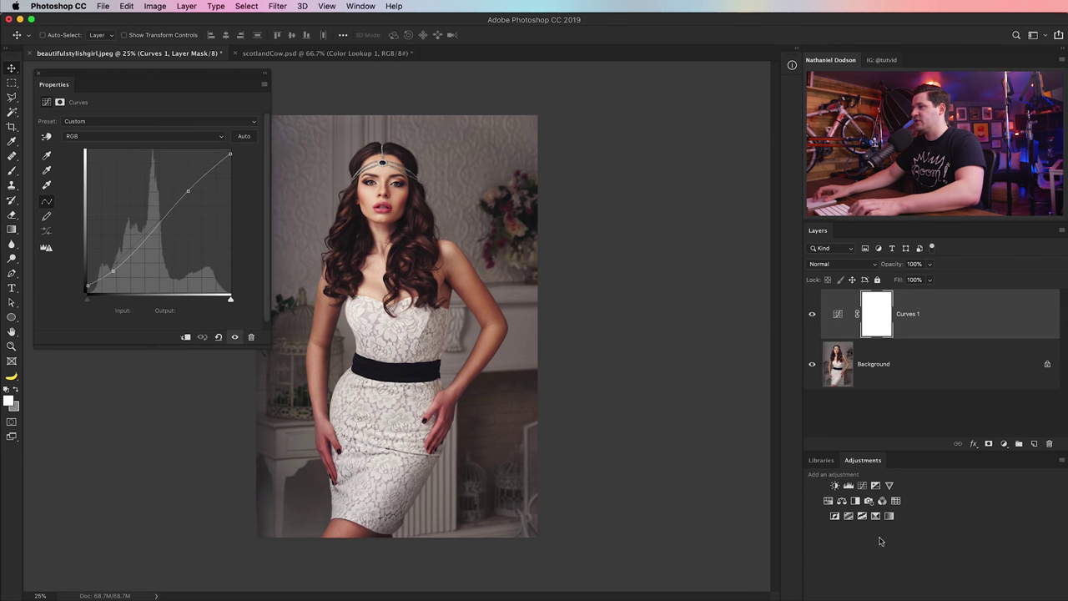
pyautogui.click(836, 501)
pyautogui.press('Delete')
pyautogui.click(842, 503)
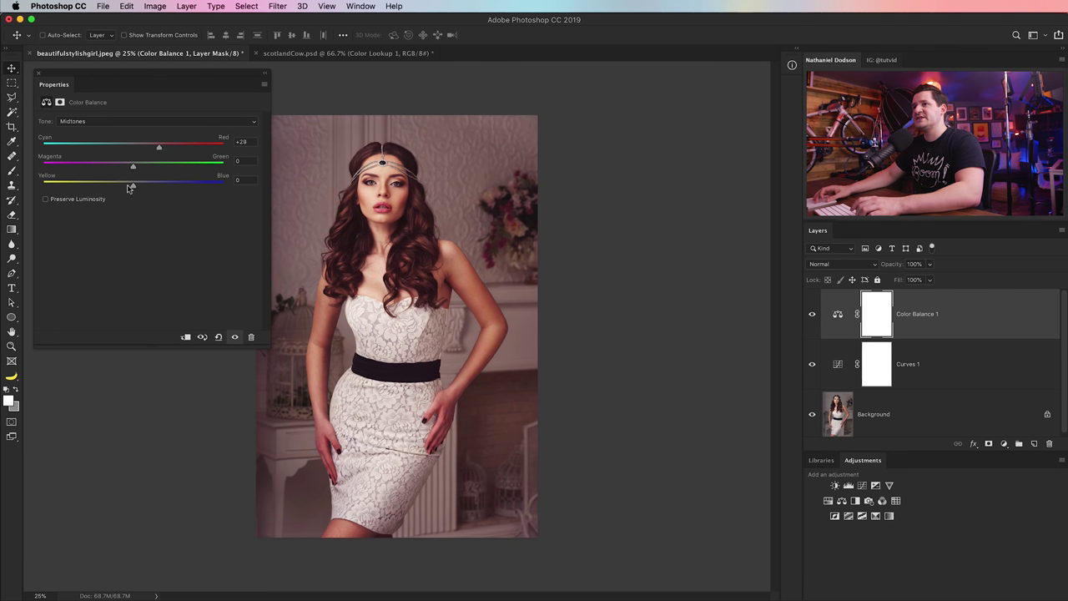
# Shift Color Balance shadows to blue +17 and highlights to red +12, then add a Gradient Map.
pyautogui.click(94, 122)
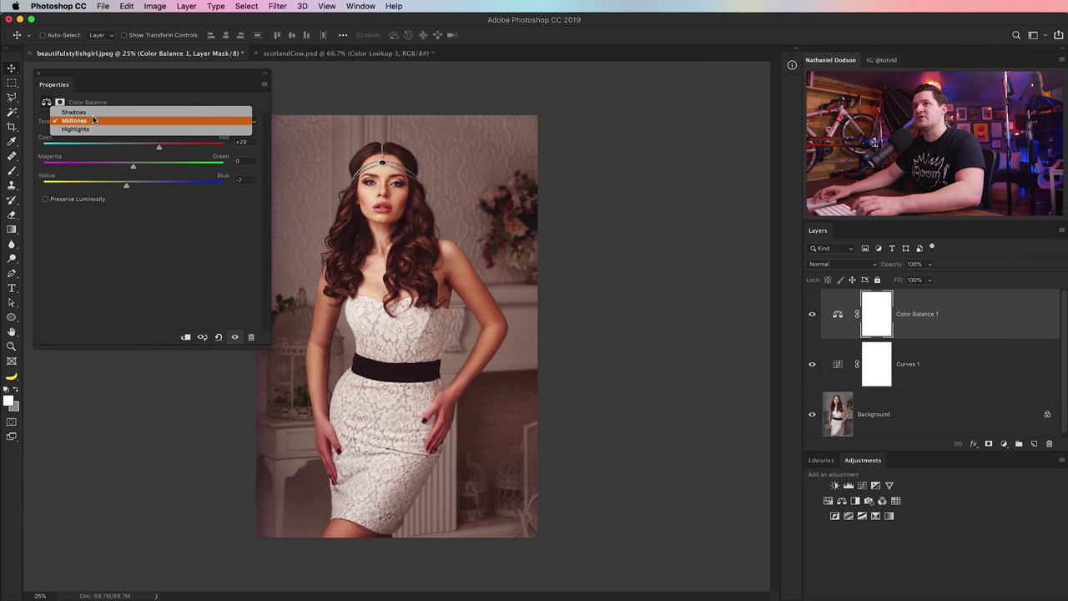
pyautogui.click(80, 108)
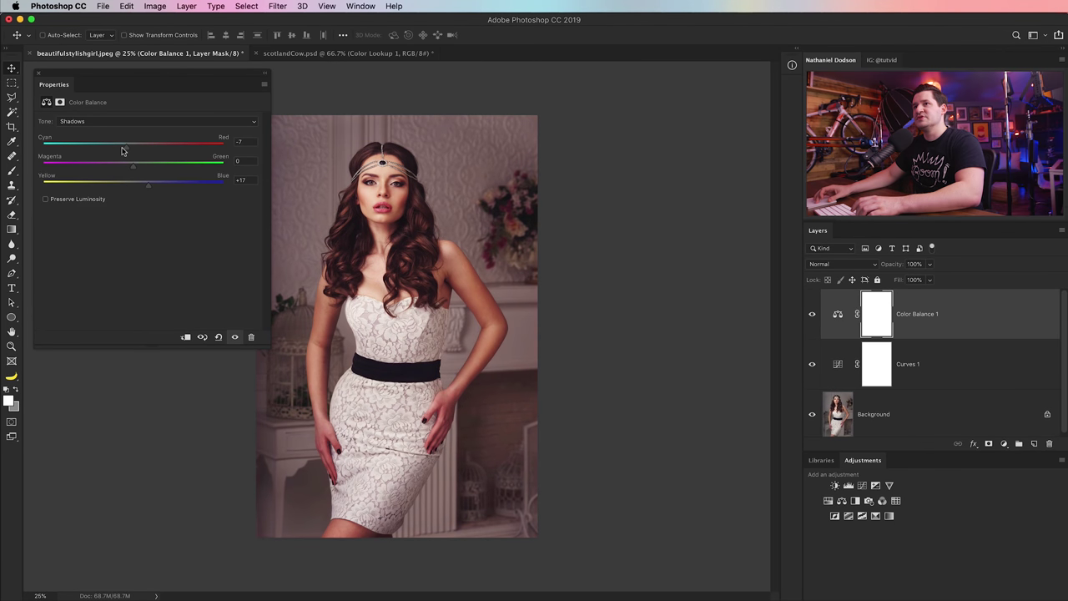
pyautogui.click(115, 122)
pyautogui.click(104, 139)
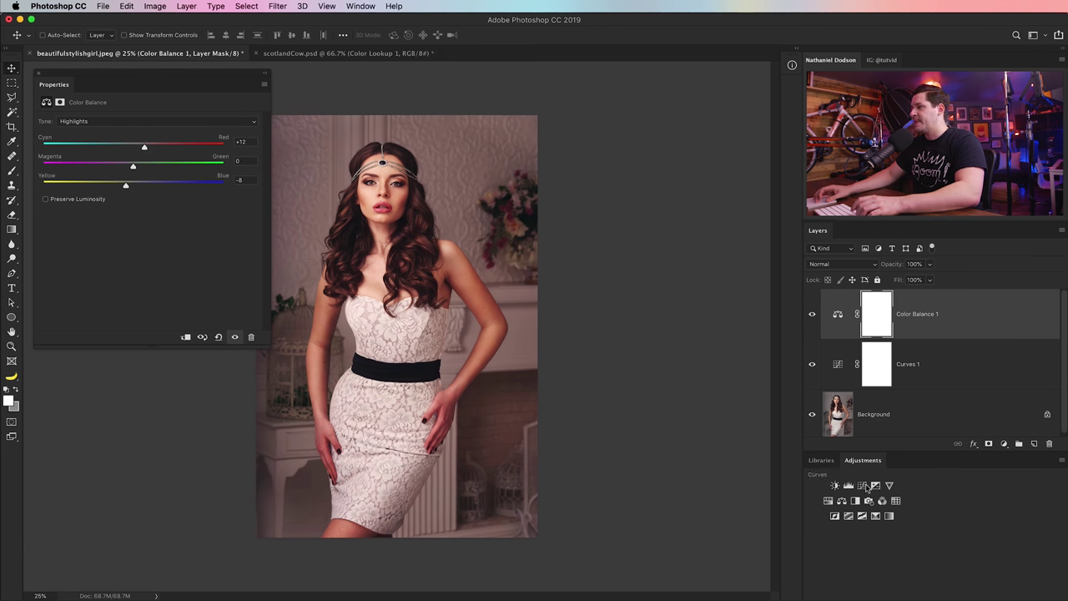
pyautogui.click(890, 517)
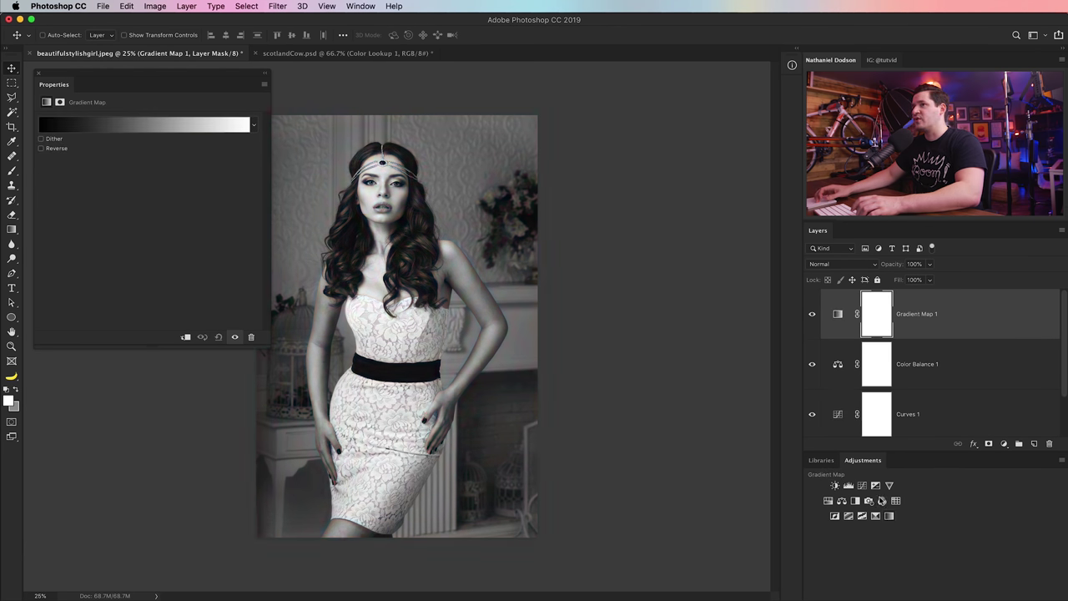
# Make the gradient map run from deep purple to pale peach.
pyautogui.click(136, 126)
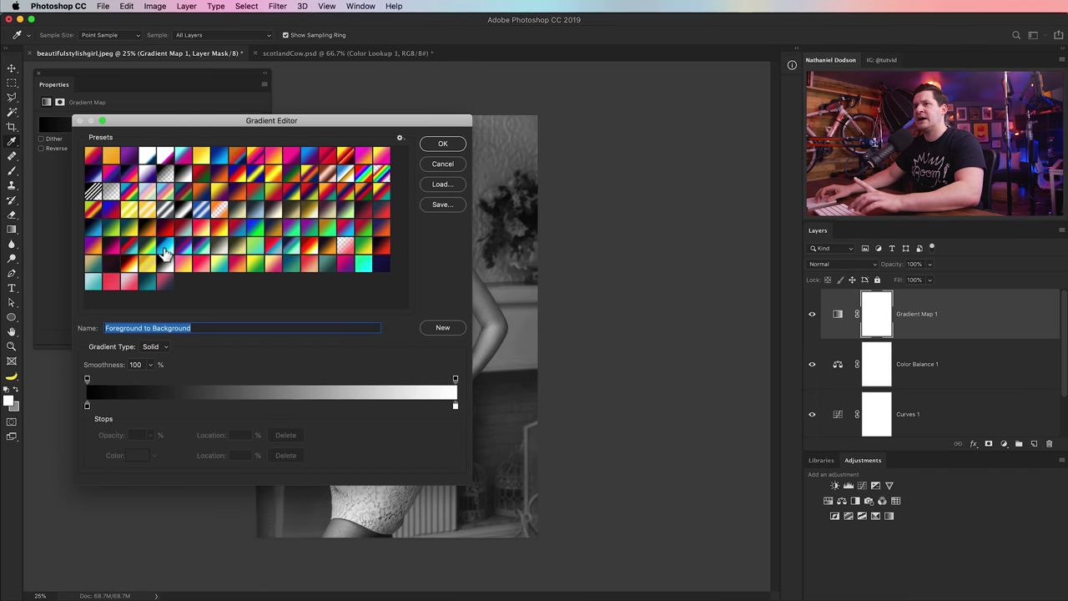
pyautogui.click(334, 245)
pyautogui.doubleClick(87, 405)
pyautogui.moveTo(567, 405)
pyautogui.mouseDown()
pyautogui.moveTo(579, 422)
pyautogui.moveTo(588, 404)
pyautogui.mouseUp()
pyautogui.click(701, 288)
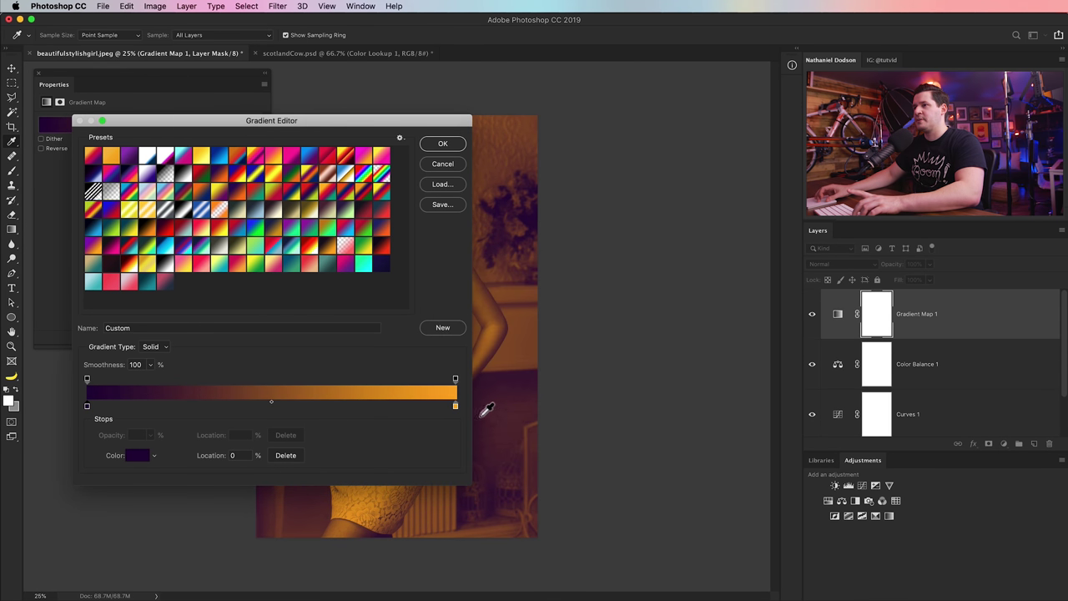
pyautogui.moveTo(457, 409); pyautogui.dragTo(455, 408)
pyautogui.doubleClick(454, 407)
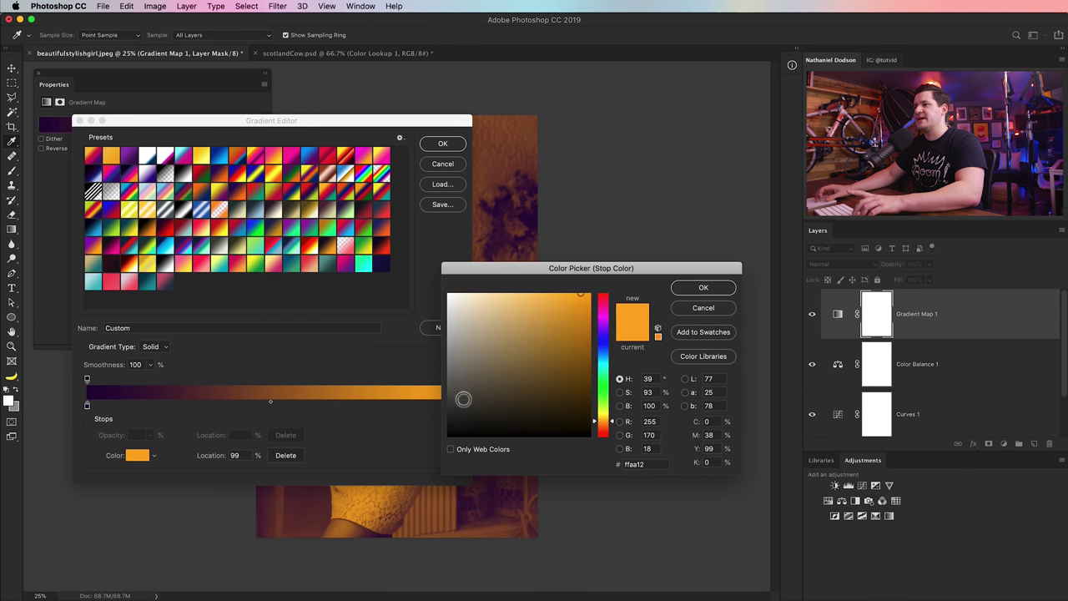
pyautogui.moveTo(509, 291); pyautogui.dragTo(501, 294)
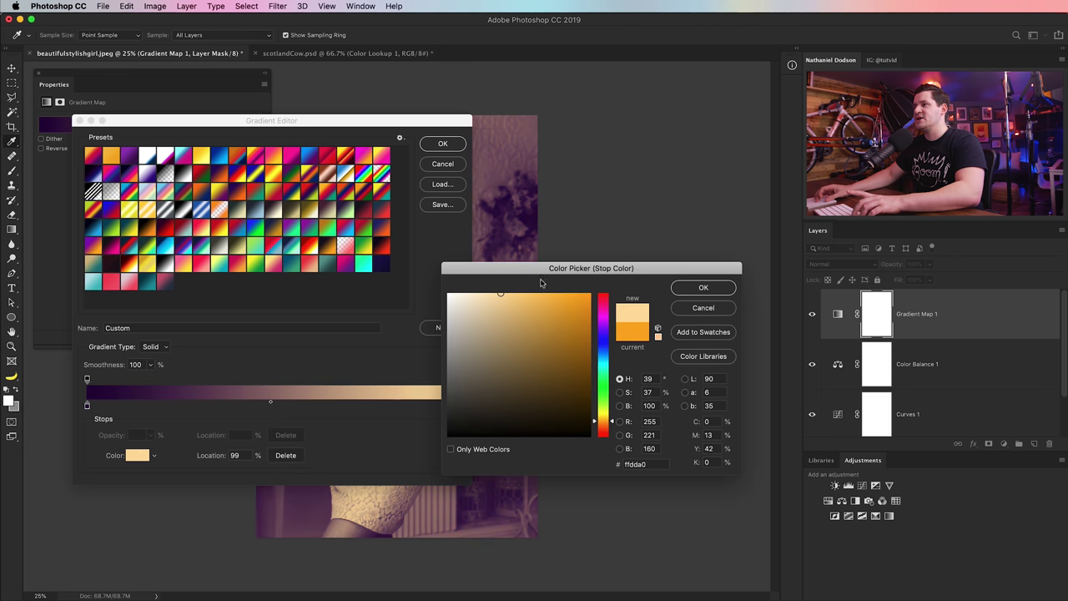
pyautogui.click(703, 287)
pyautogui.click(443, 143)
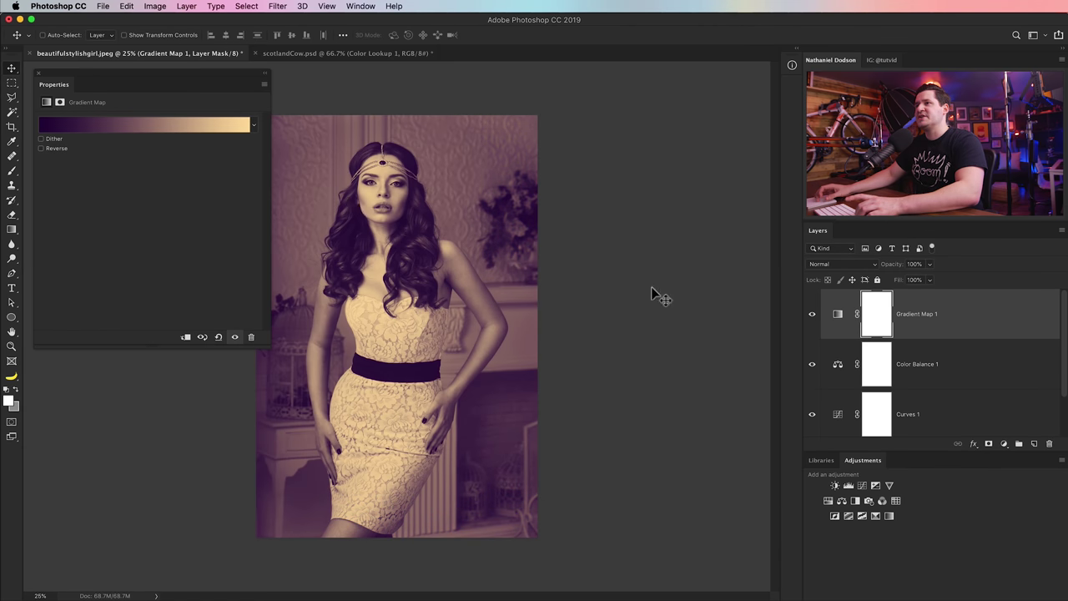
# Blend Gradient Map 1 in Soft Light at 44% opacity.
pyautogui.click(843, 265)
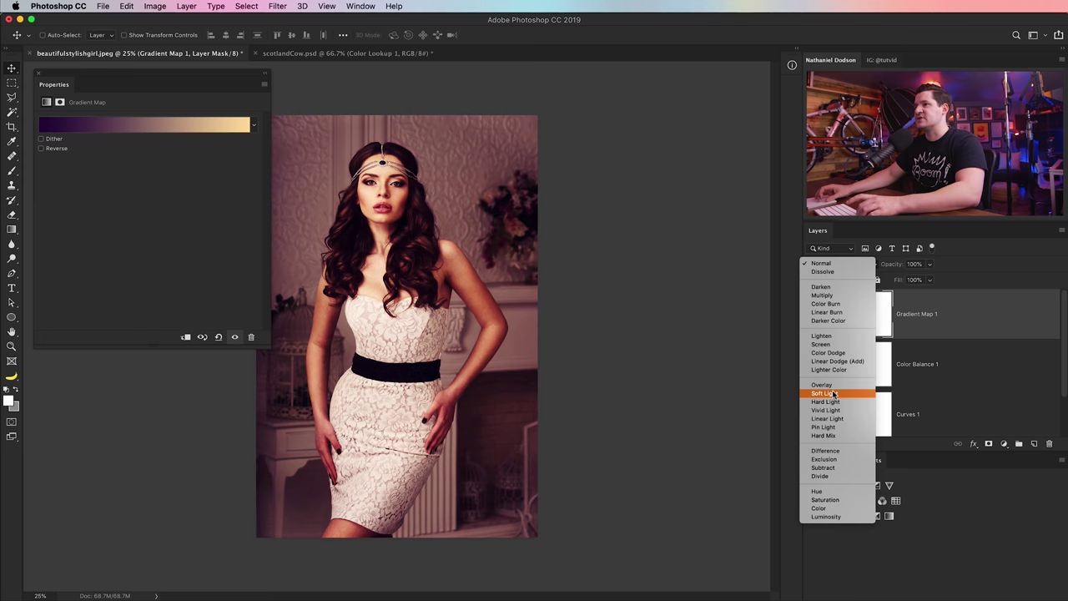
pyautogui.click(832, 393)
pyautogui.moveTo(897, 269); pyautogui.dragTo(859, 269)
pyautogui.scroll(-2, 876, 386)
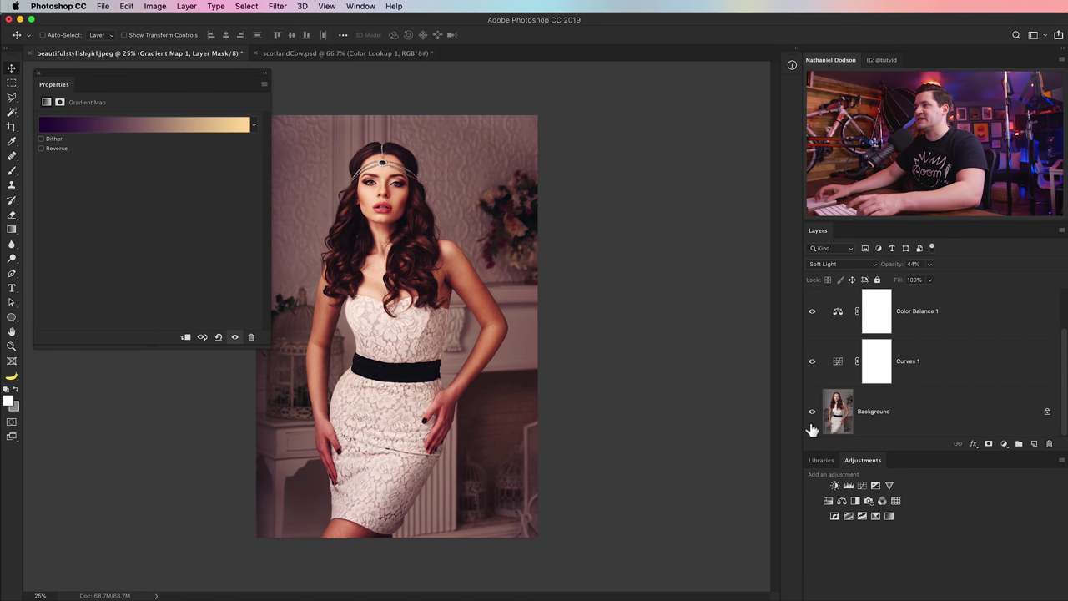
# Add a Levels adjustment layer with output levels 24 and 230.
pyautogui.keyDown('alt'); pyautogui.click(812, 411); pyautogui.keyUp('alt')
pyautogui.keyDown('alt'); pyautogui.click(813, 413); pyautogui.keyUp('alt')
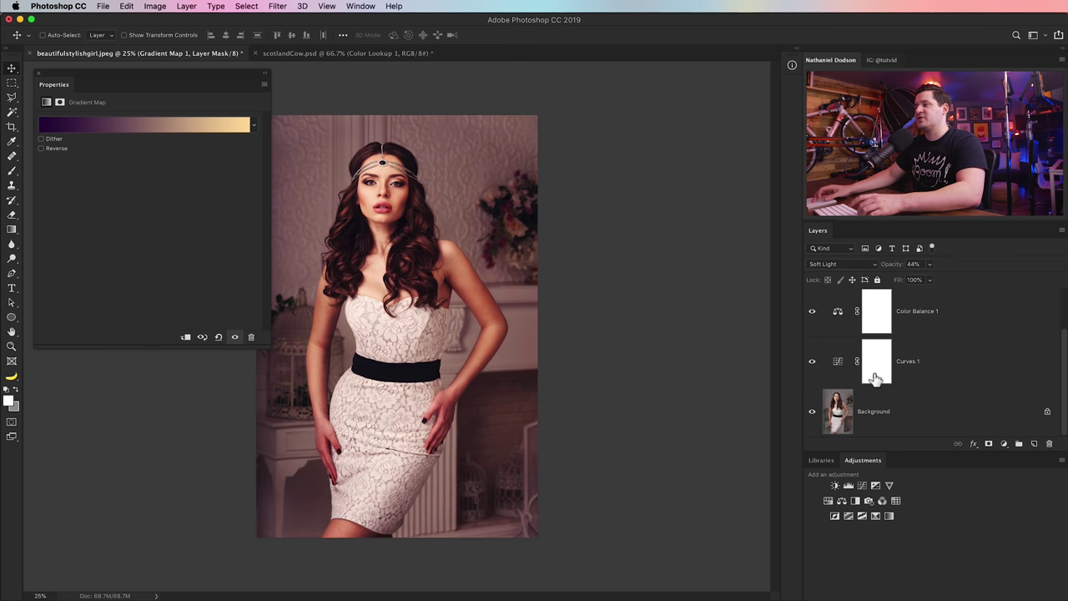
pyautogui.scroll(2, 873, 375)
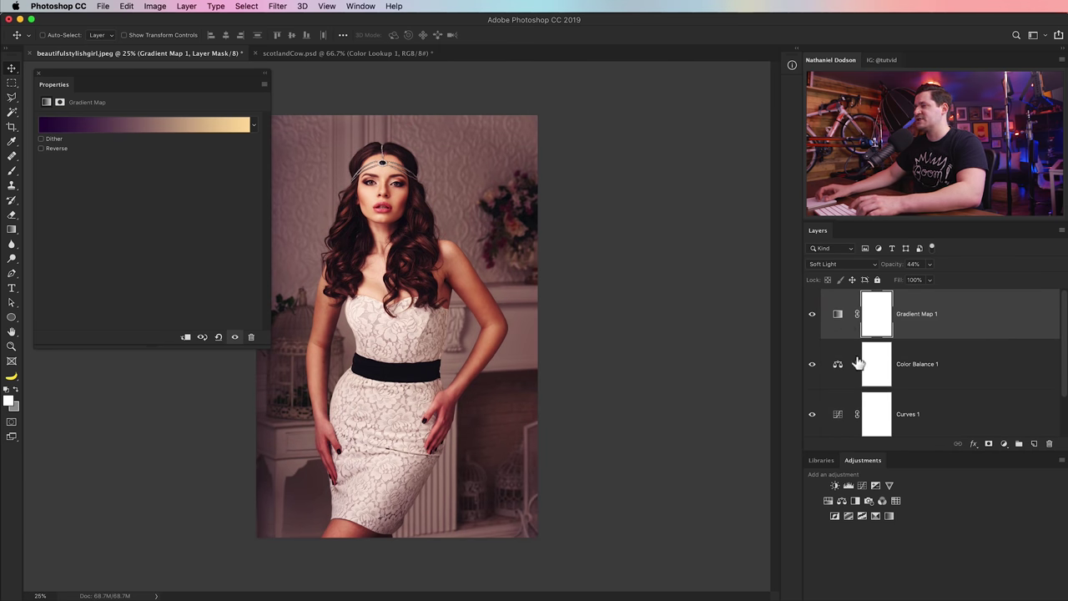
pyautogui.click(848, 486)
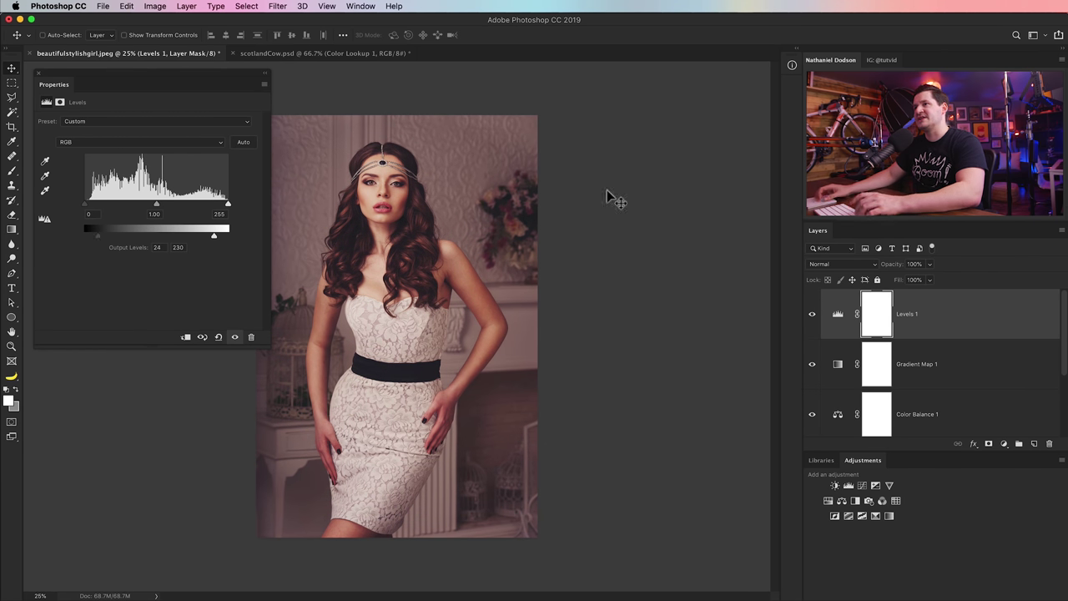
pyautogui.click(812, 316)
pyautogui.click(813, 316)
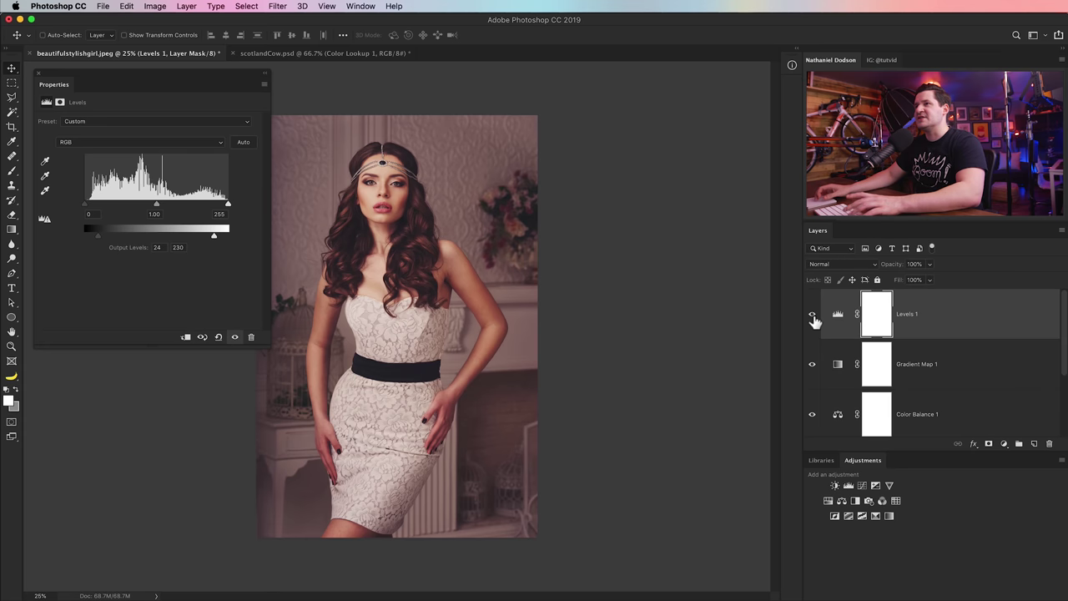
# Move Levels 1 beneath Gradient Map 1 and hide the Background layer.
pyautogui.moveTo(840, 318); pyautogui.dragTo(842, 387)
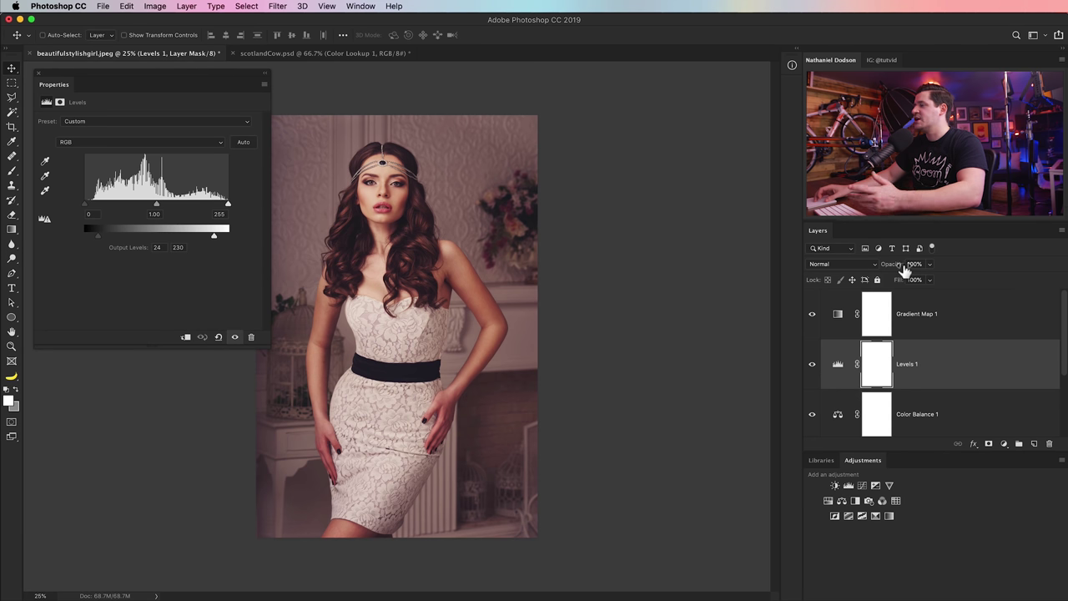
pyautogui.scroll(-3, 965, 351)
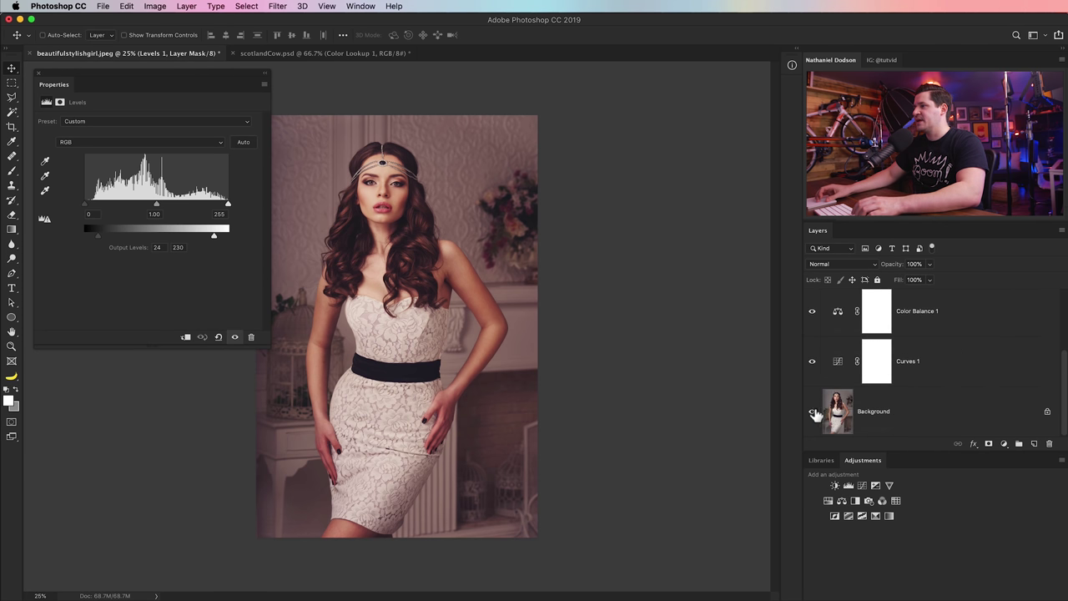
pyautogui.click(814, 415)
pyautogui.click(956, 361)
pyautogui.scroll(3, 957, 362)
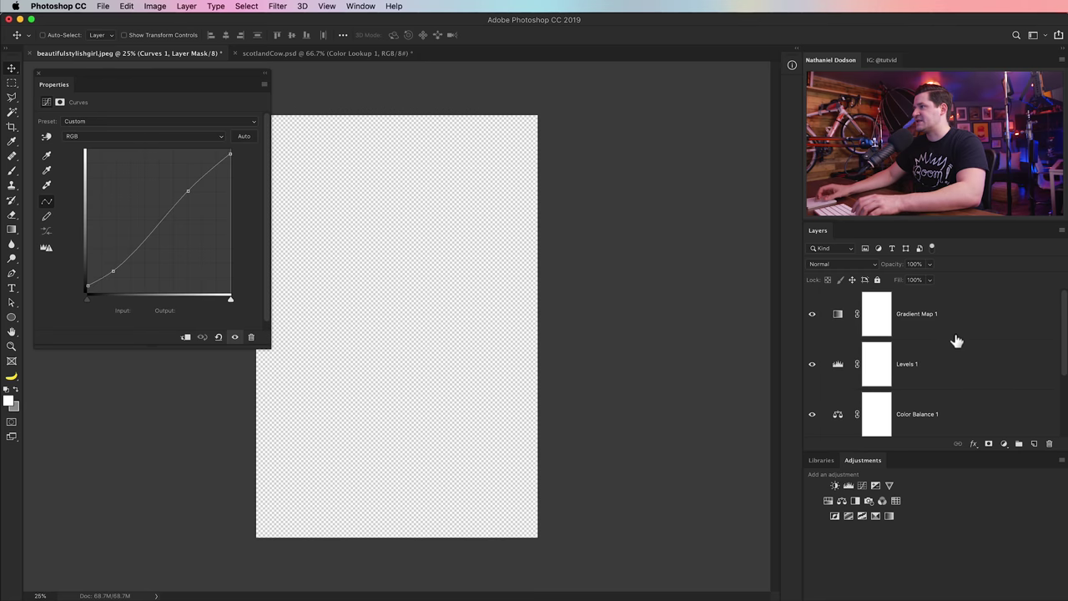
# Export Color Lookup Tables as 3DL with description 'beautifulstylishgirl' and save the file.
pyautogui.click(951, 315)
pyautogui.click(104, 5)
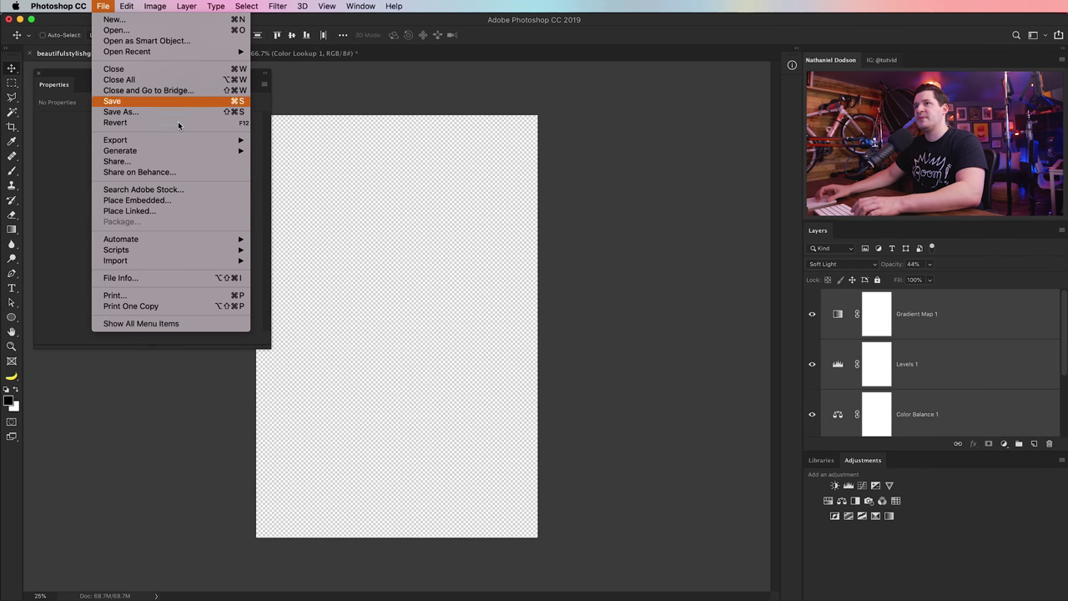
pyautogui.moveTo(218, 140)
pyautogui.click(287, 258)
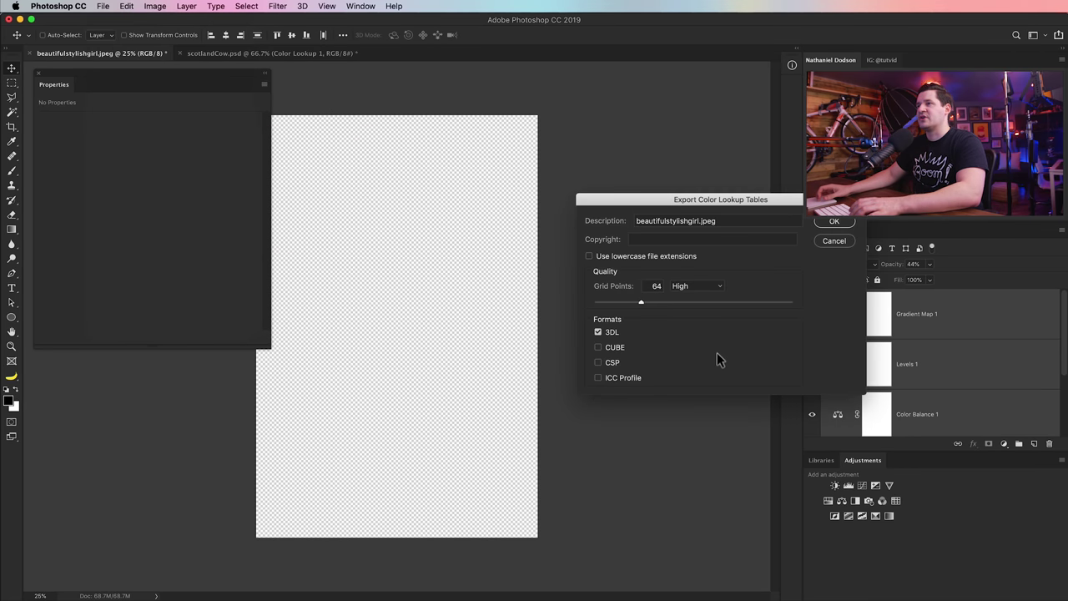
pyautogui.moveTo(701, 224); pyautogui.dragTo(786, 226)
pyautogui.press('BackSpace')
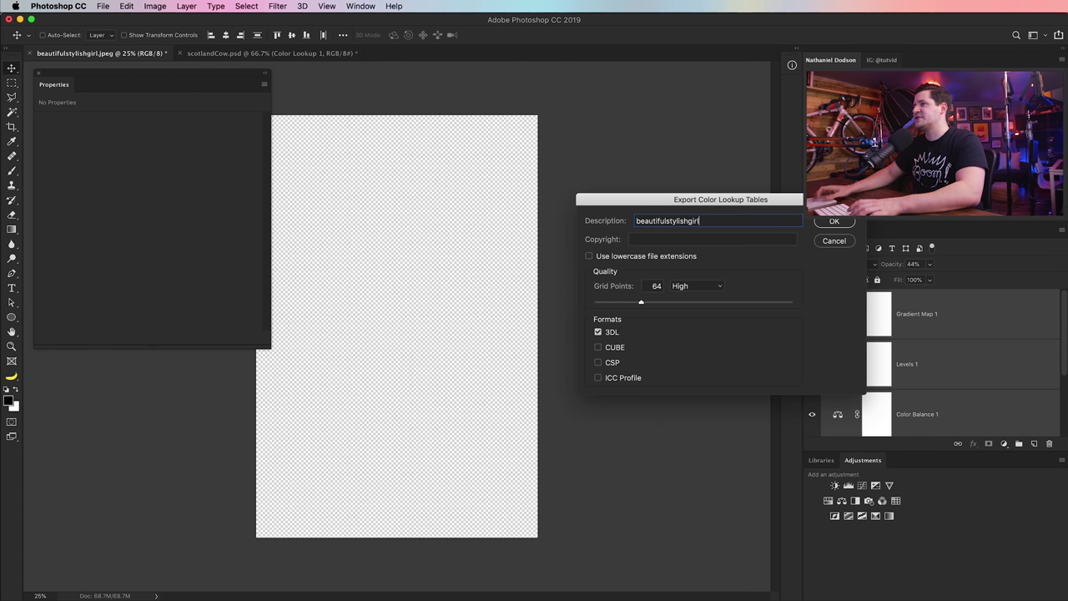
pyautogui.click(832, 223)
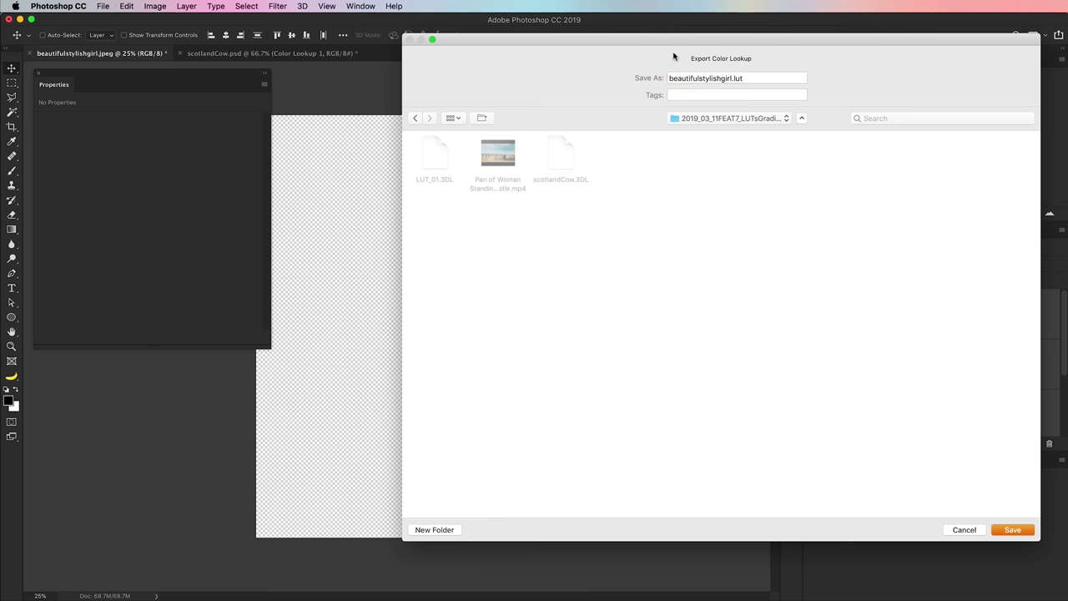
pyautogui.moveTo(711, 40); pyautogui.dragTo(660, 81)
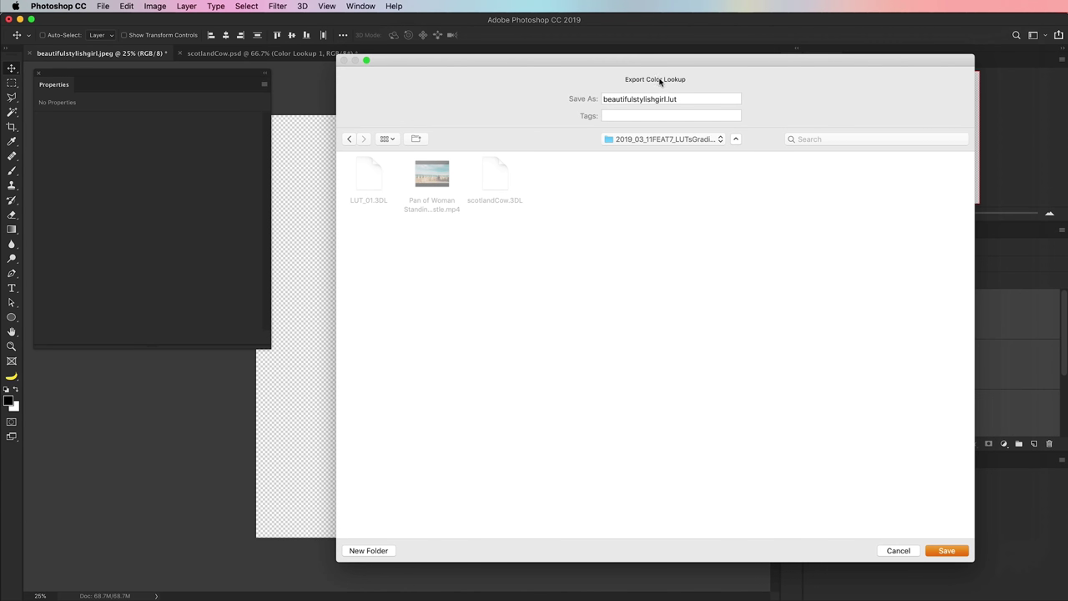
pyautogui.click(945, 551)
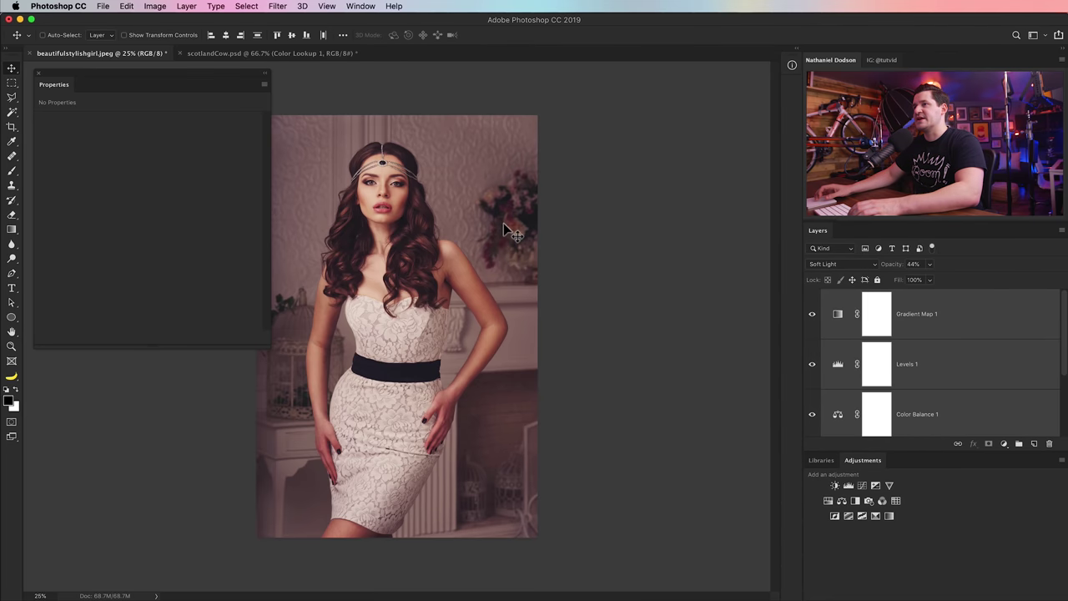
# Load beautifulstylishgirl.3DL into the Color Lookup layer of scotlandCow.psd.
pyautogui.click(275, 53)
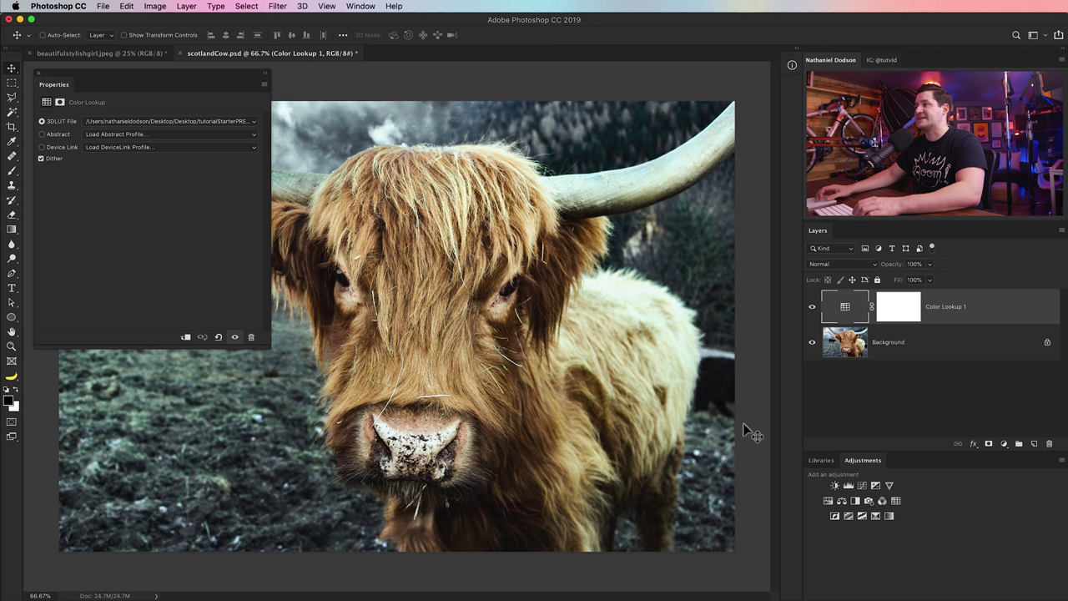
pyautogui.click(150, 122)
pyautogui.click(115, 114)
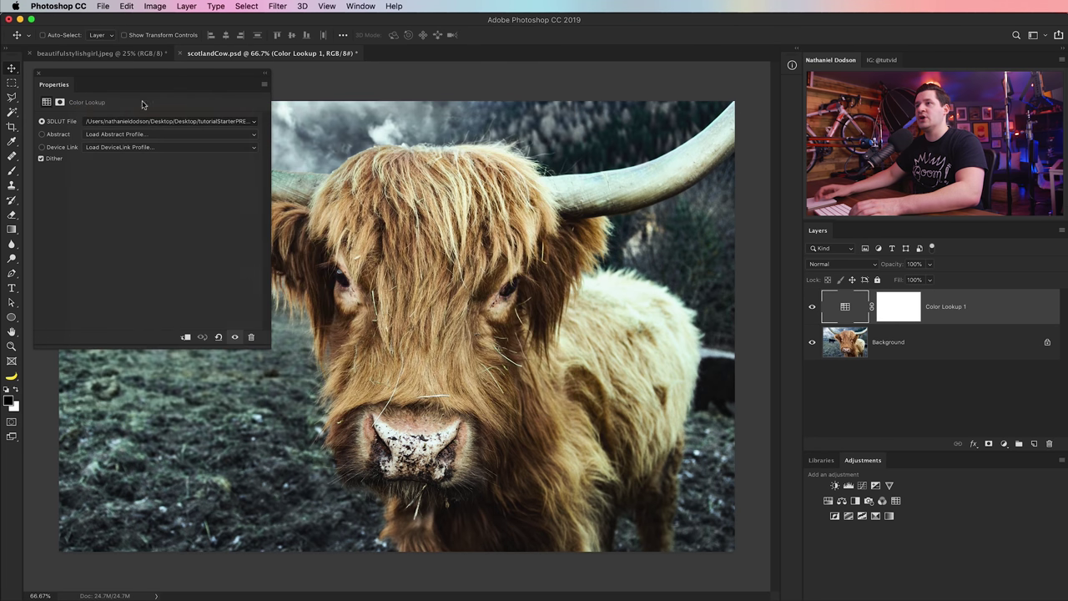
pyautogui.doubleClick(343, 196)
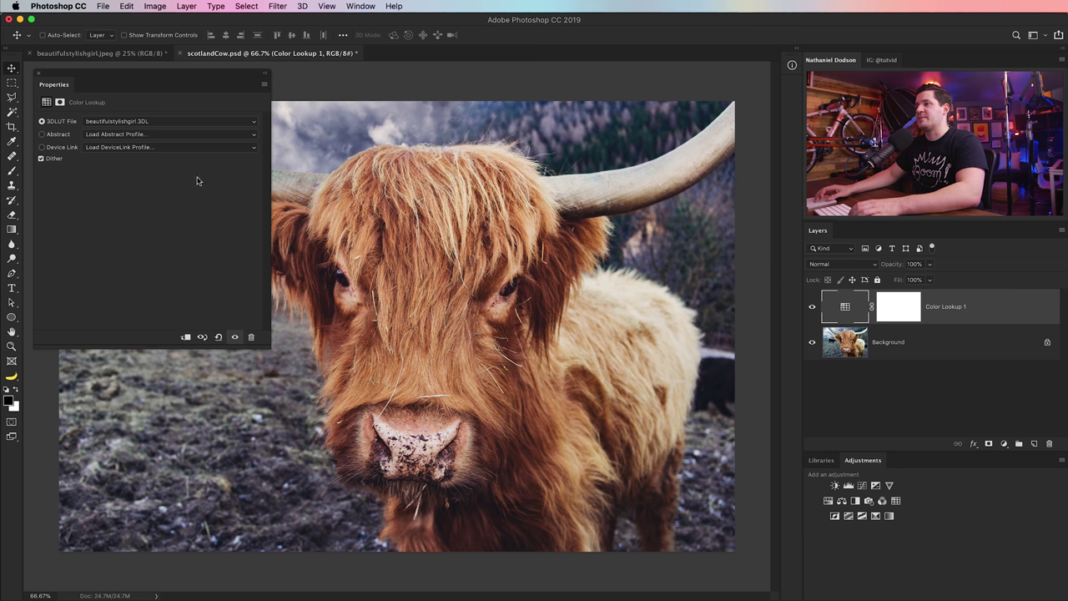
pyautogui.click(812, 306)
pyautogui.click(812, 307)
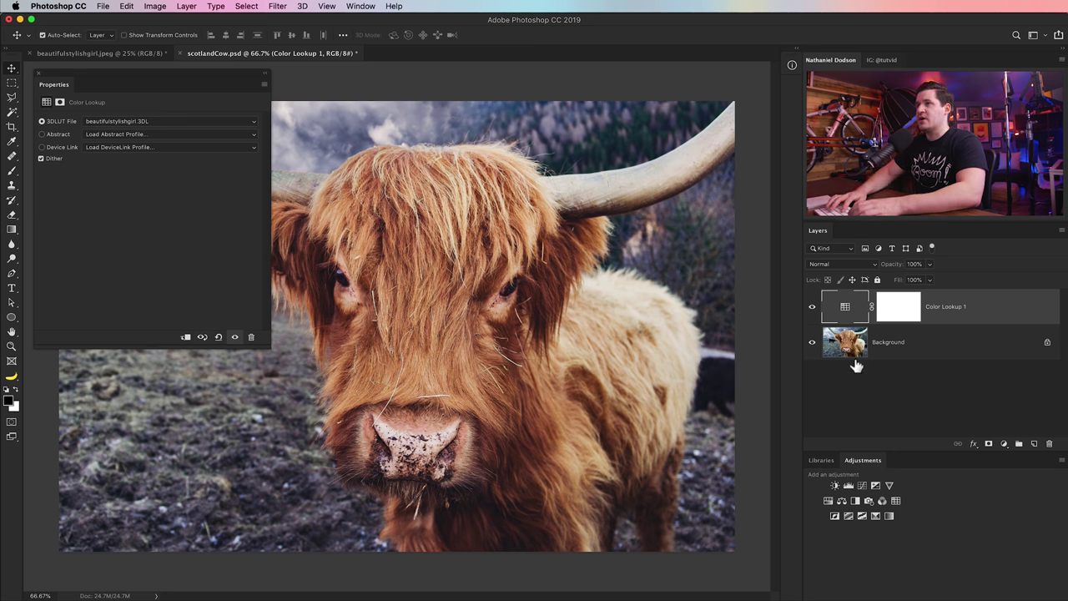
# Duplicate the lookup layer, delete the extra copies, and return to the woman photo.
pyautogui.press('super+j')
pyautogui.press('super+j')
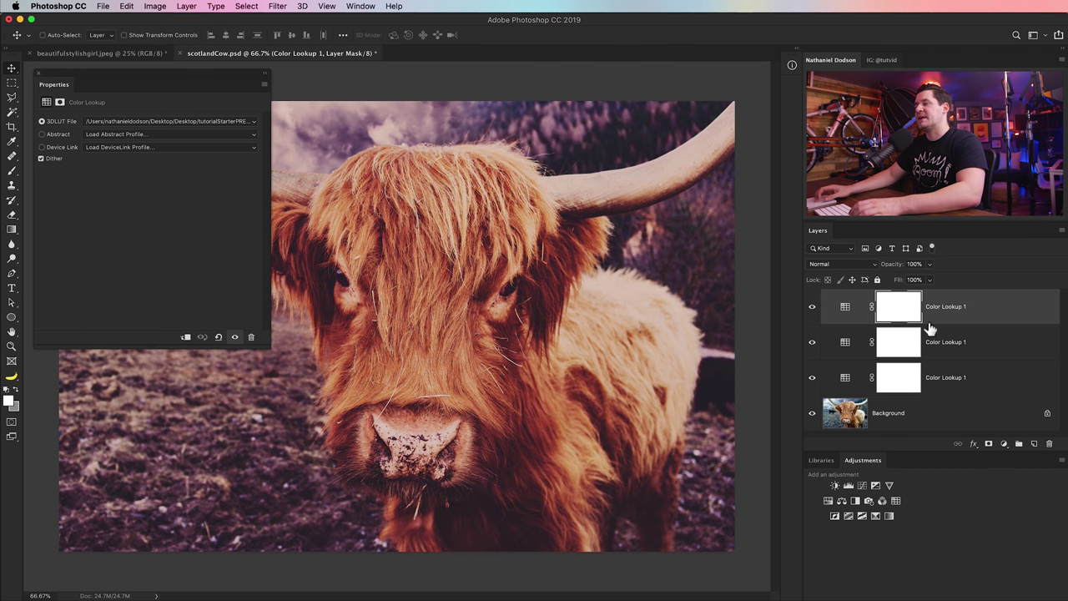
pyautogui.keyDown('shift'); pyautogui.click(845, 342); pyautogui.keyUp('shift')
pyautogui.press('Delete')
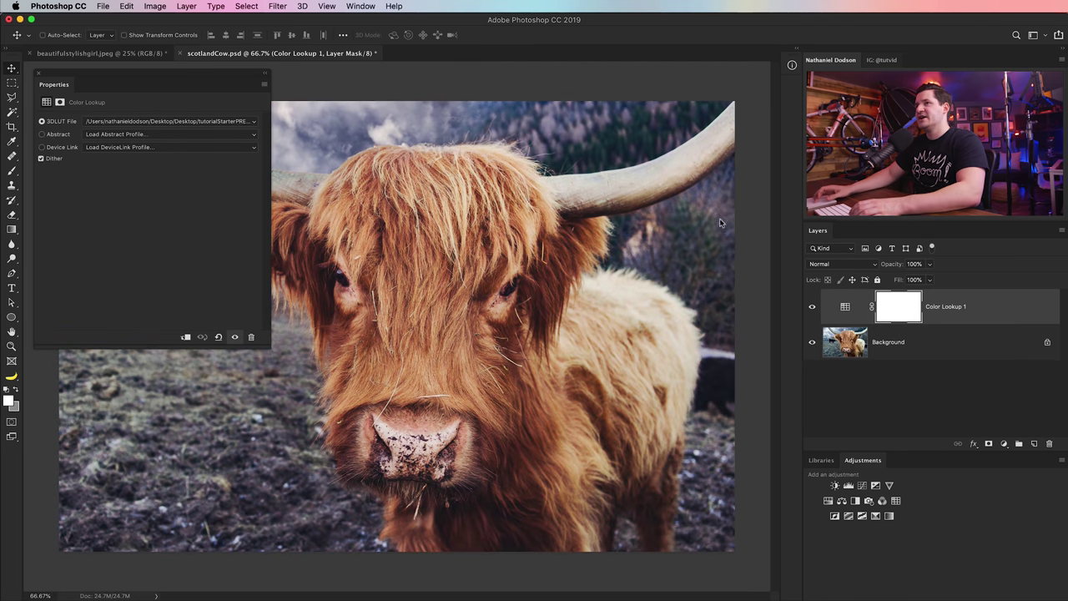
pyautogui.click(39, 75)
pyautogui.click(144, 55)
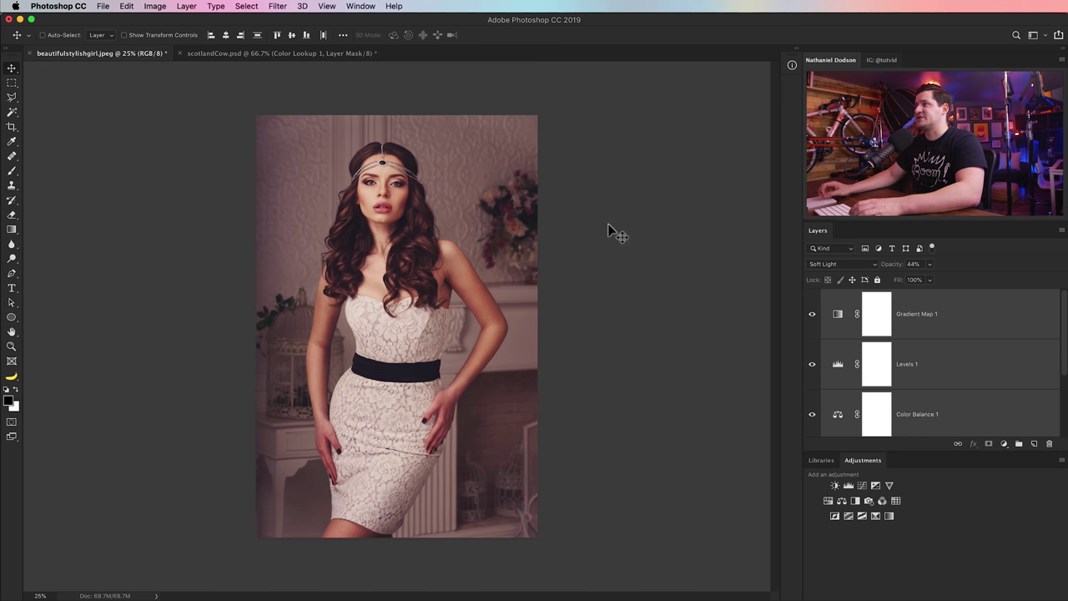
# Switch to Premiere Pro and move the playhead back to 00:00:02:08.
pyautogui.press('super+Tab')
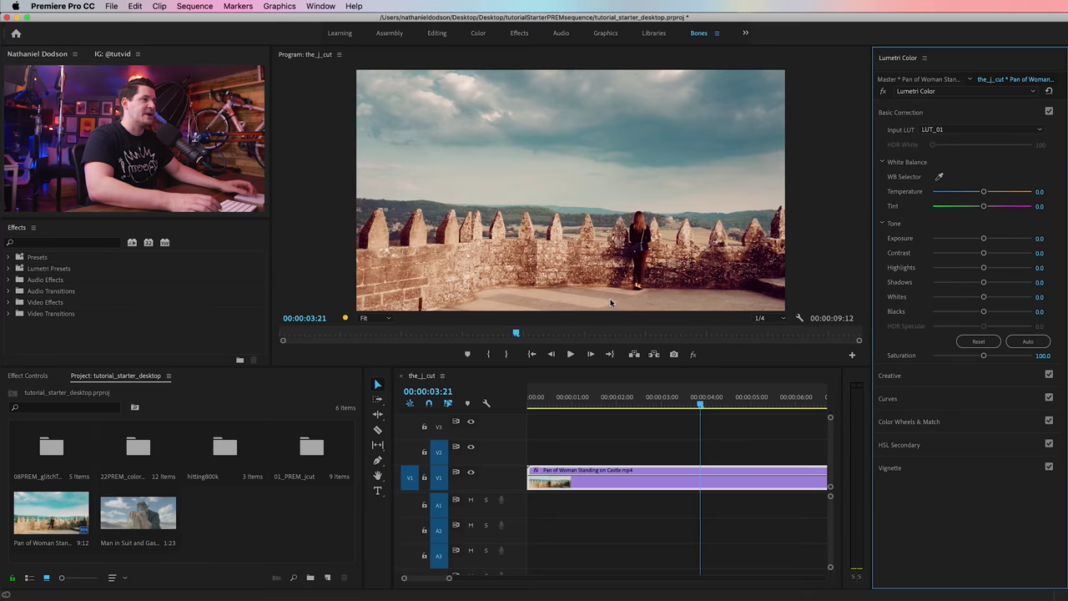
pyautogui.moveTo(676, 397); pyautogui.dragTo(631, 398)
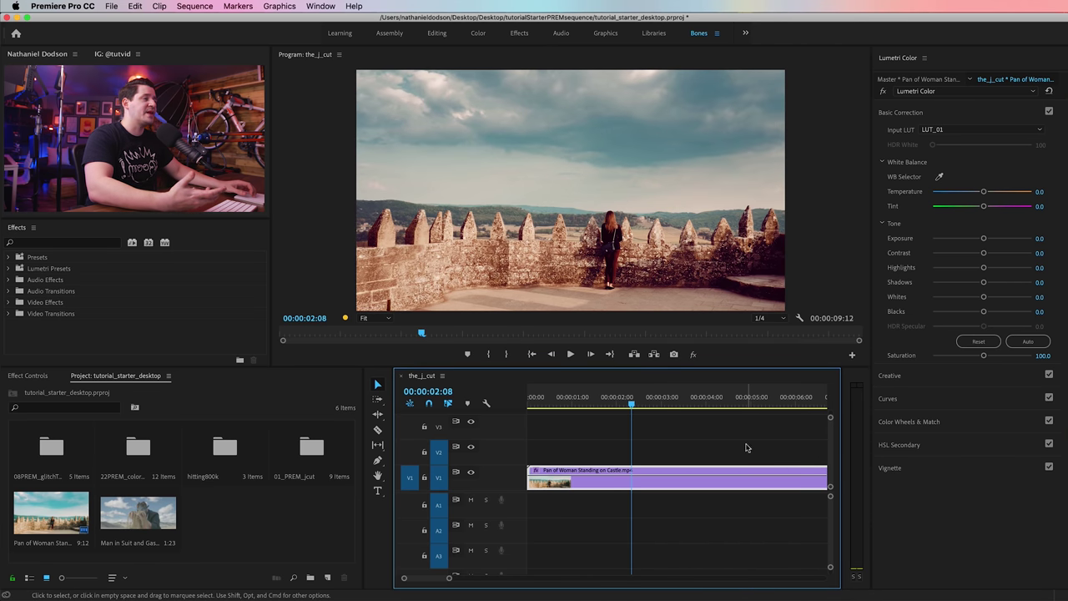